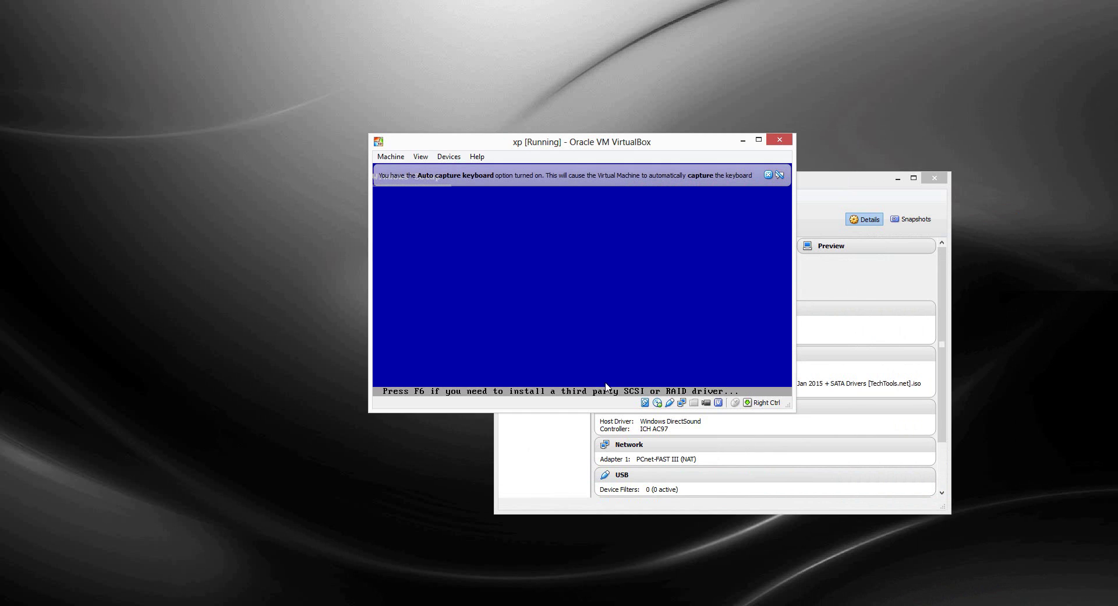
Step: Dismiss the keyboard auto-capture notice, then maximize and restore the xp VM window
click(767, 175)
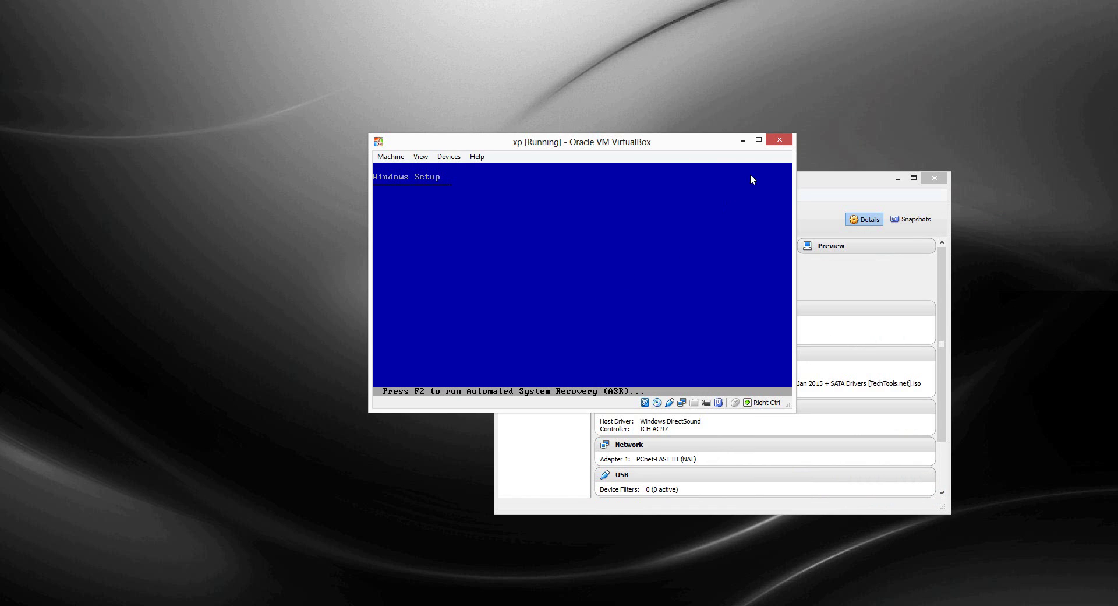
click(759, 141)
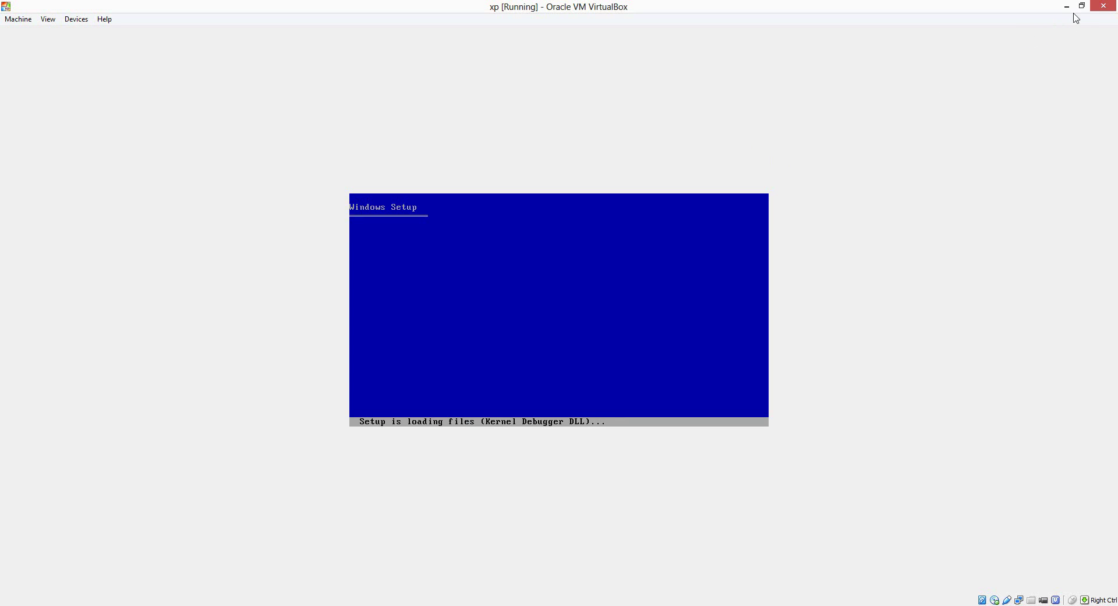
click(1080, 7)
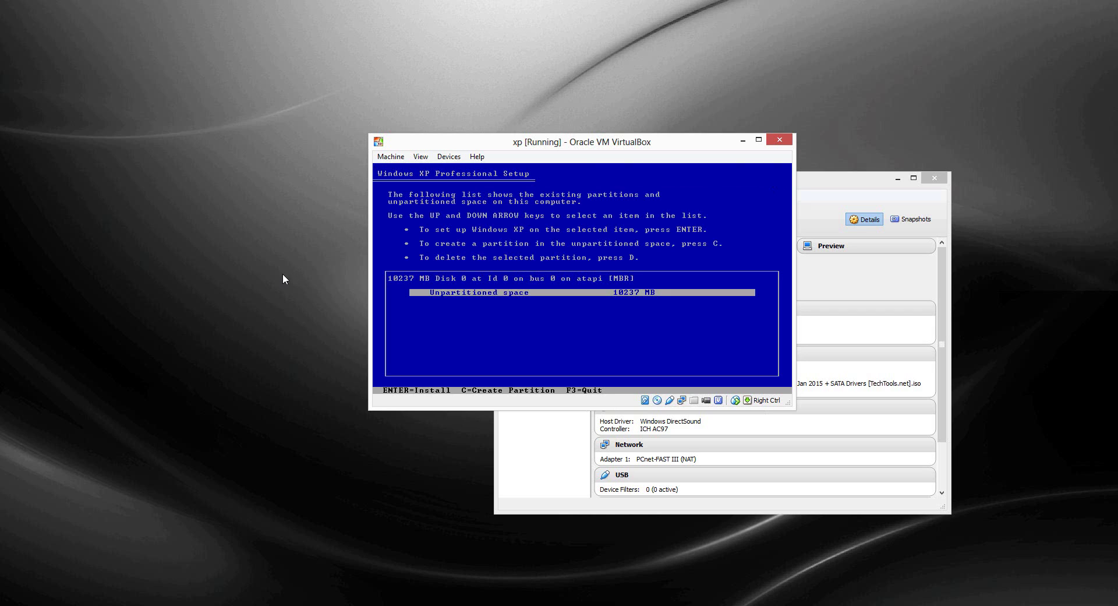
Step: Create a 10229 MB C: partition, install XP on it, and choose NTFS formatting
key(c)
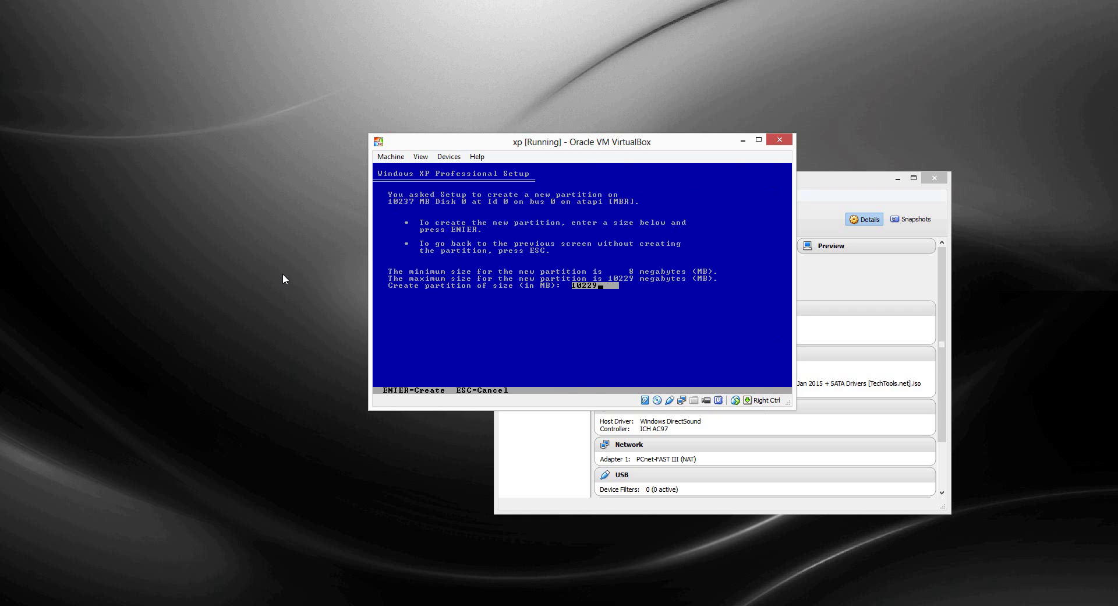
key(Return)
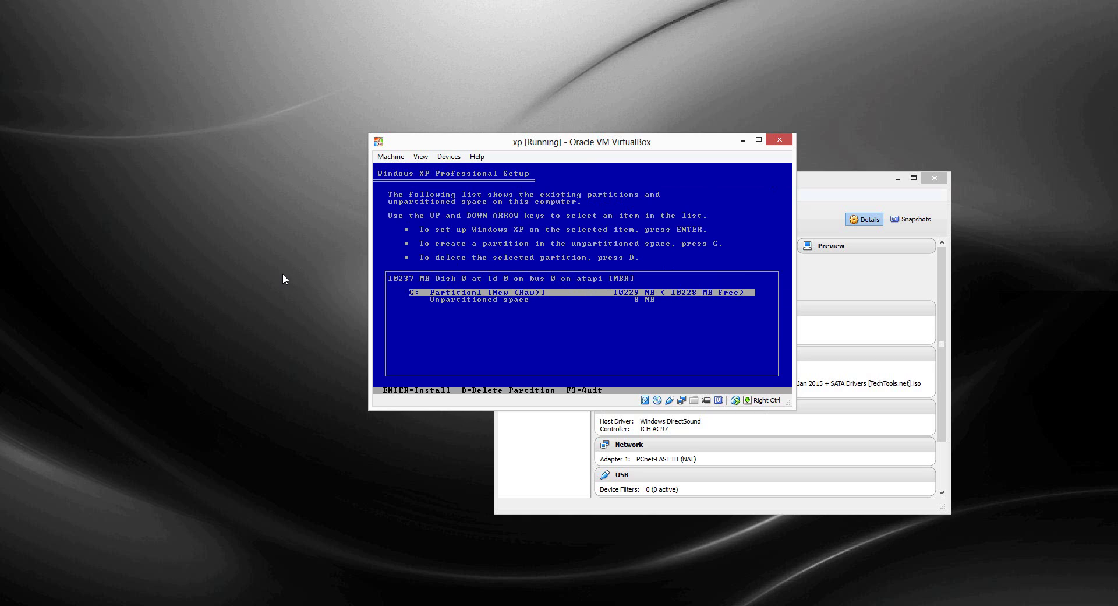
key(Return)
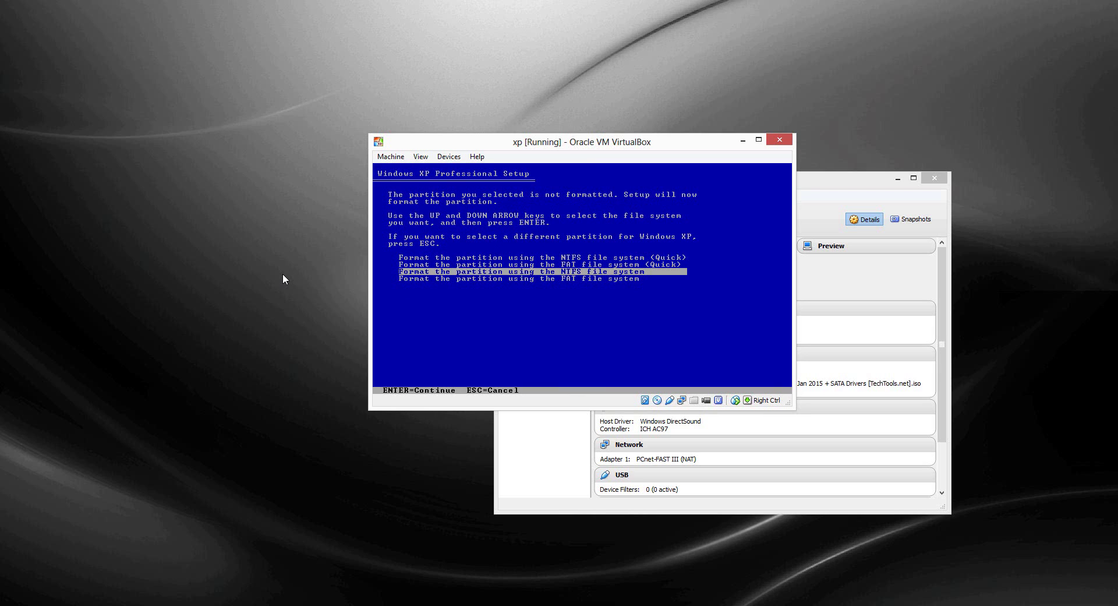
key(Return)
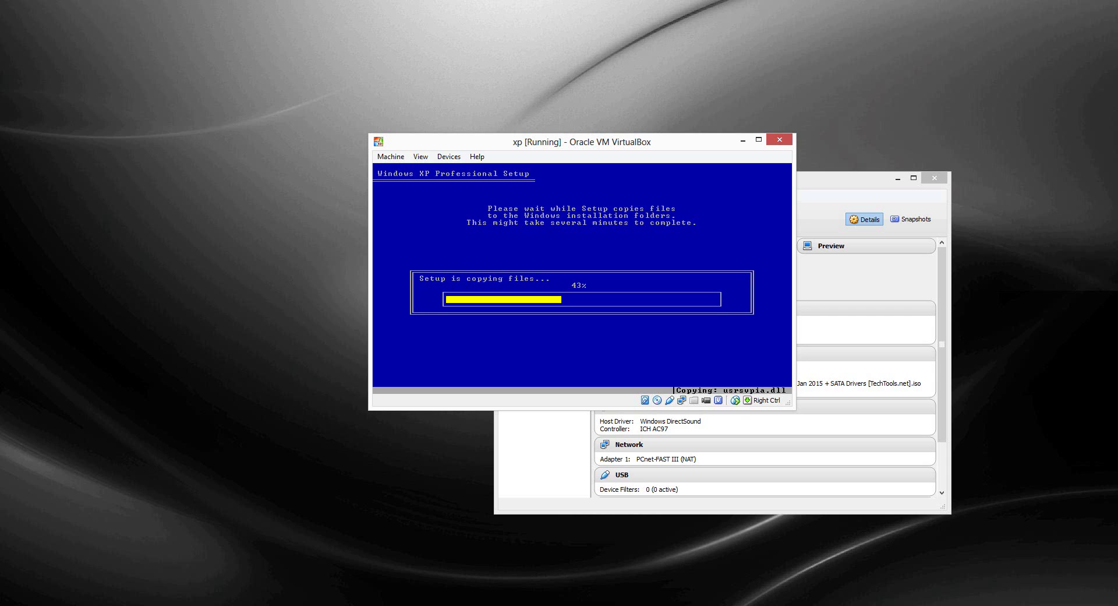
Step: Open and close the host Start menu while Setup formats and copies files
click(1, 566)
click(8, 569)
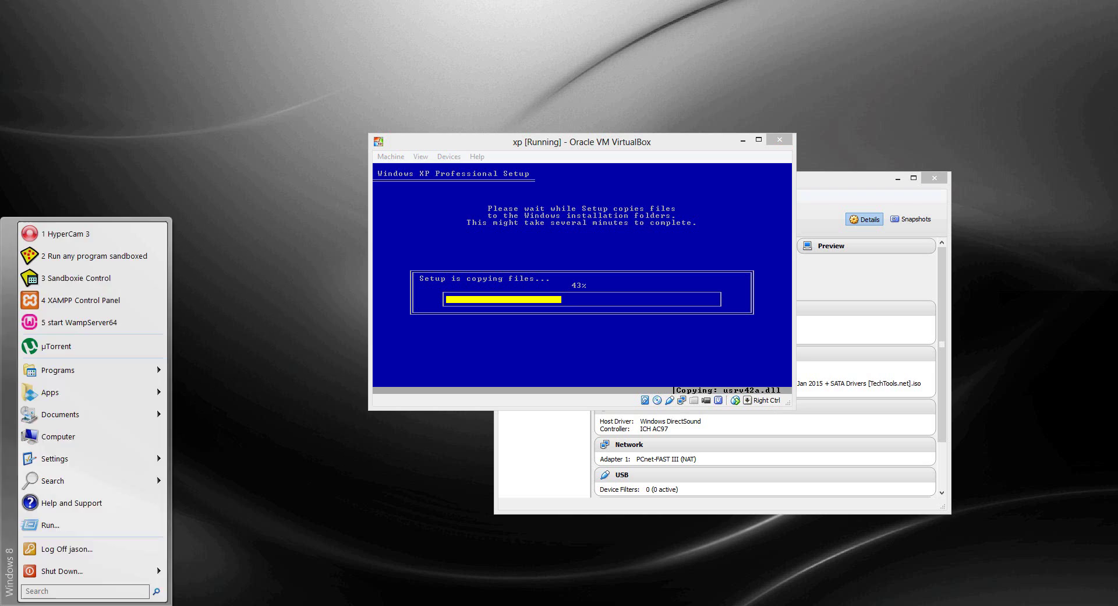
click(8, 568)
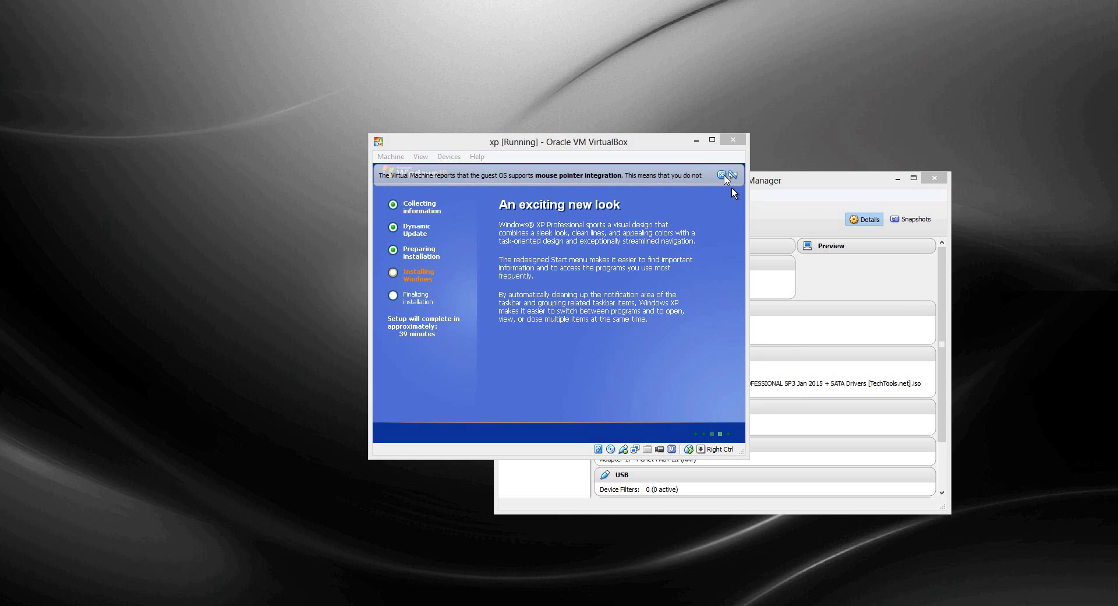
Step: Close the mouse pointer integration notification bar after the VM reboots
click(722, 174)
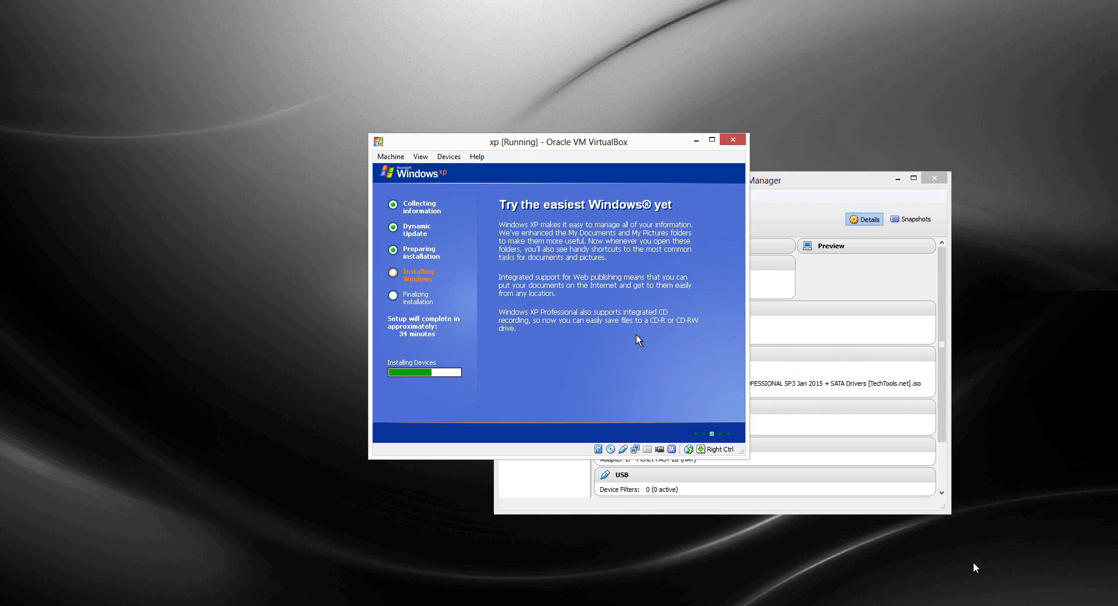
Step: Click inside the VM window while XP installs devices
click(995, 419)
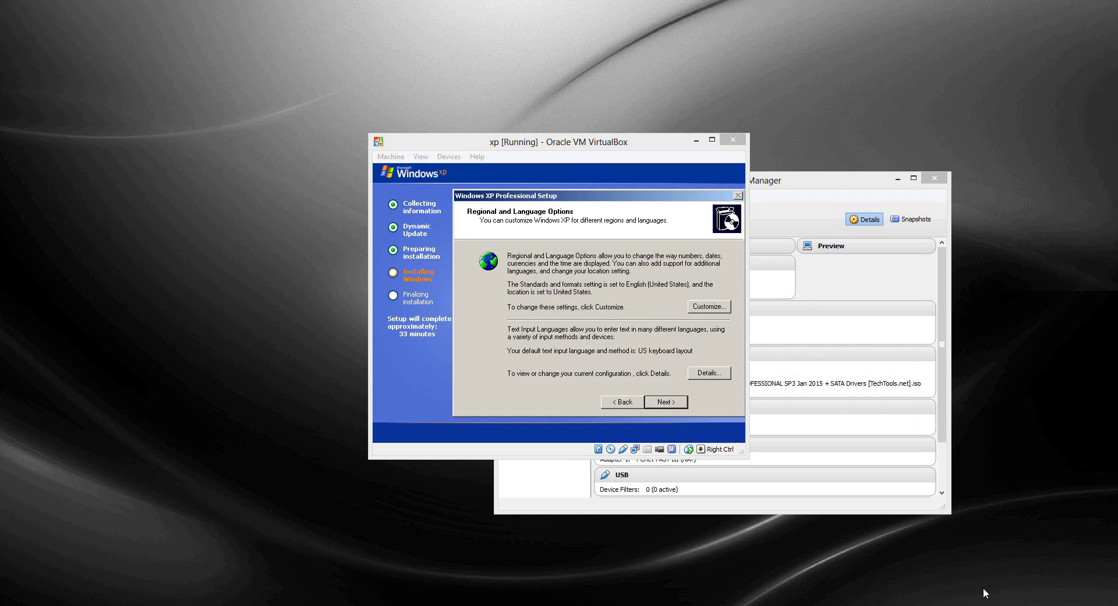
Step: Enter the owner's name and organization 'xp-vm', then continue to the computer name field
click(665, 402)
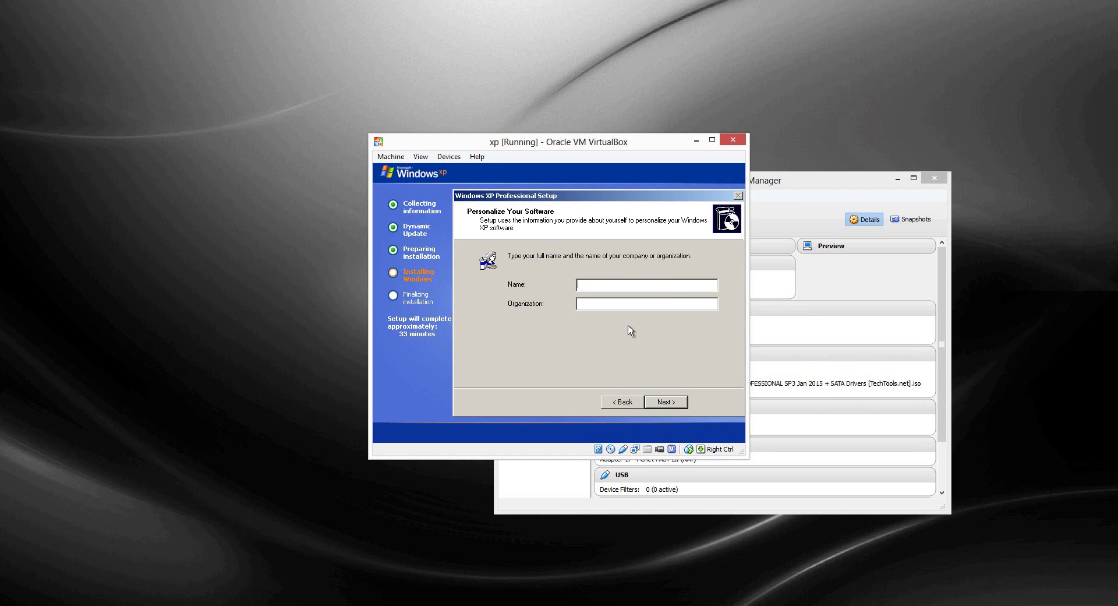
text(jaso)
click(583, 303)
text(jason)
key(BackSpace)
key(BackSpace)
key(BackSpace)
key(BackSpace)
key(BackSpace)
text(vmw)
key(BackSpace)
key(BackSpace)
key(BackSpace)
text(xp-vm)
click(665, 402)
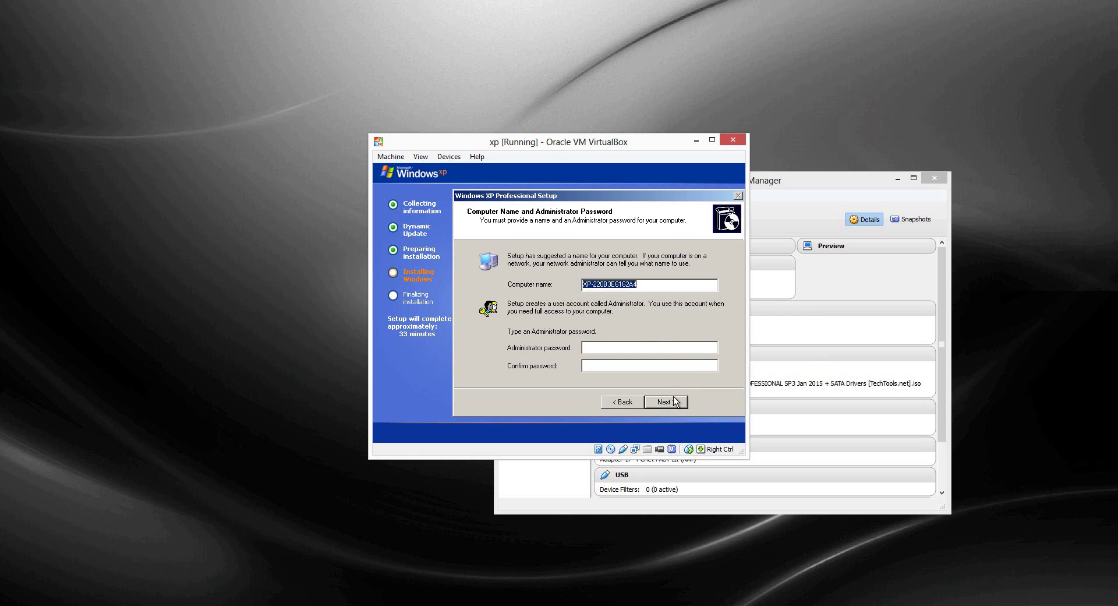
click(639, 350)
Step: Keep the suggested computer name and the default Pacific Time date and time settings
click(685, 405)
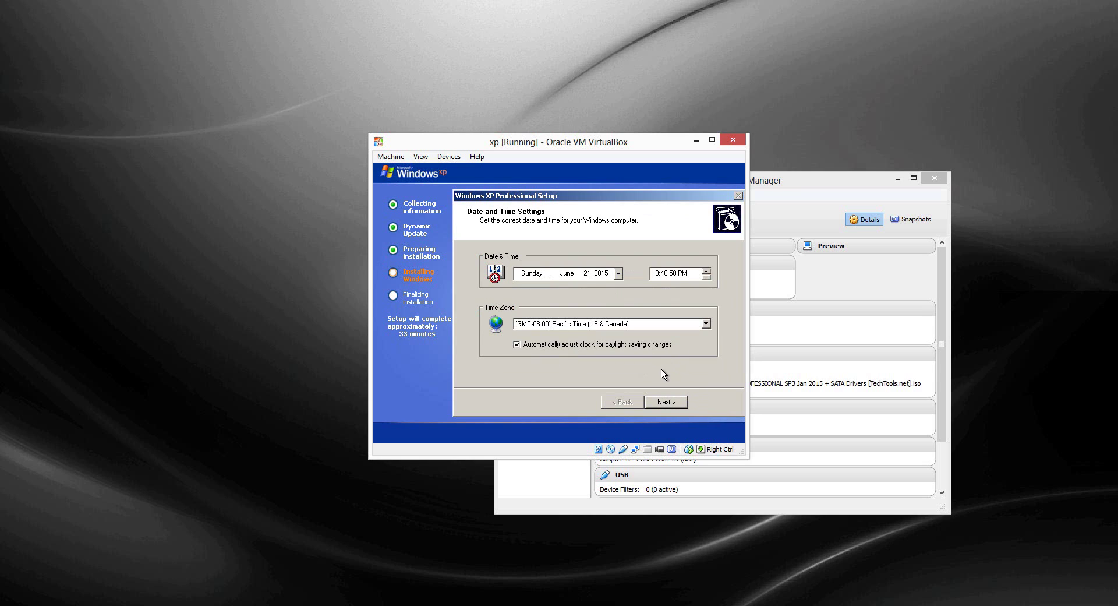
click(663, 401)
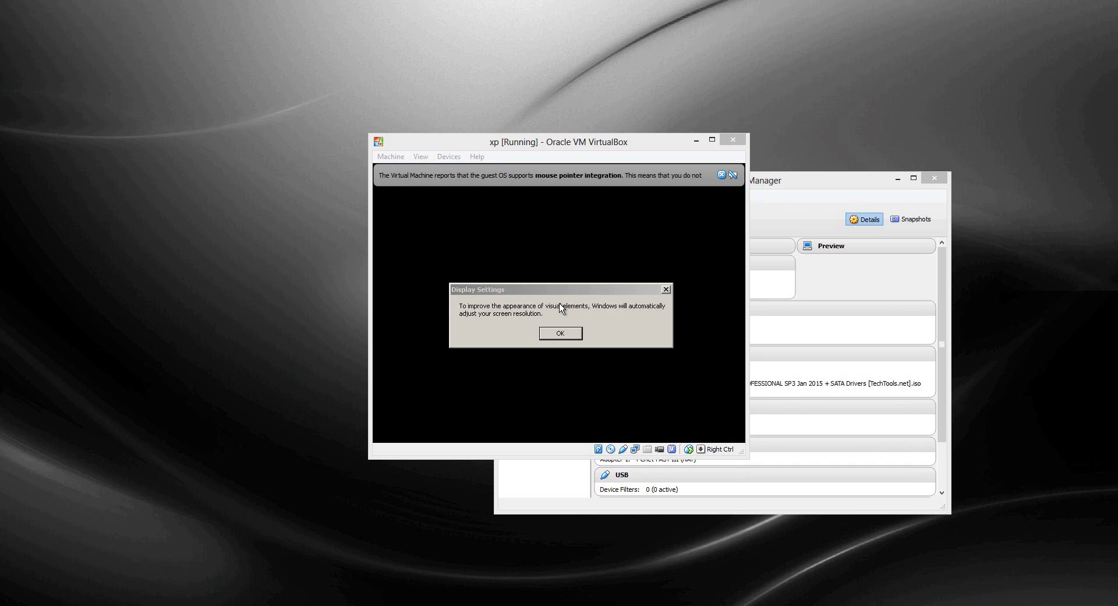
Step: Accept and keep the automatic resolution change, then maximize and restore the VM window
click(568, 335)
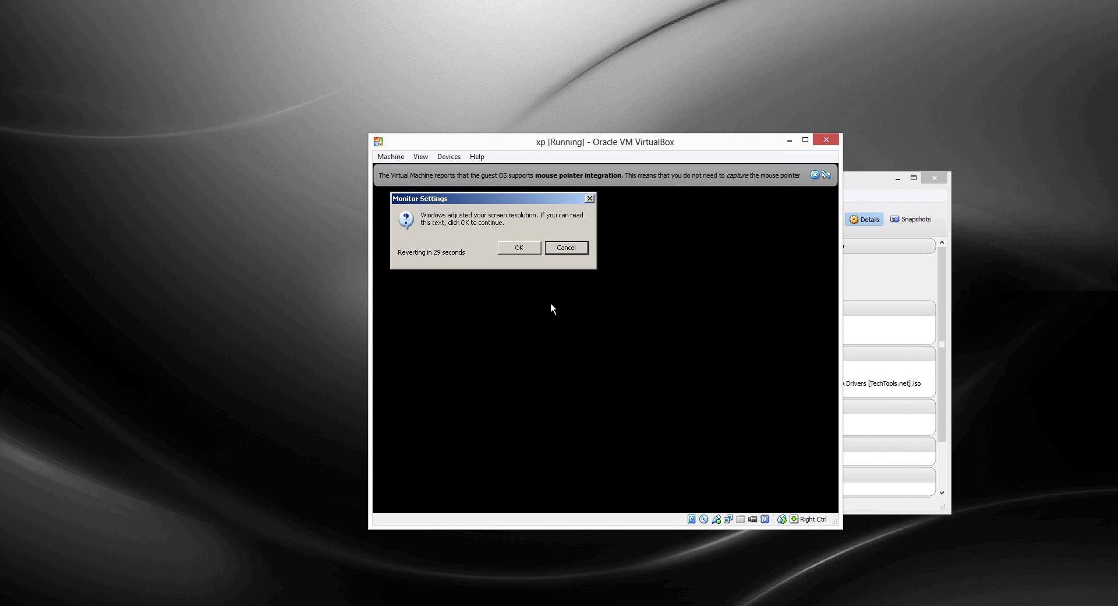
click(528, 246)
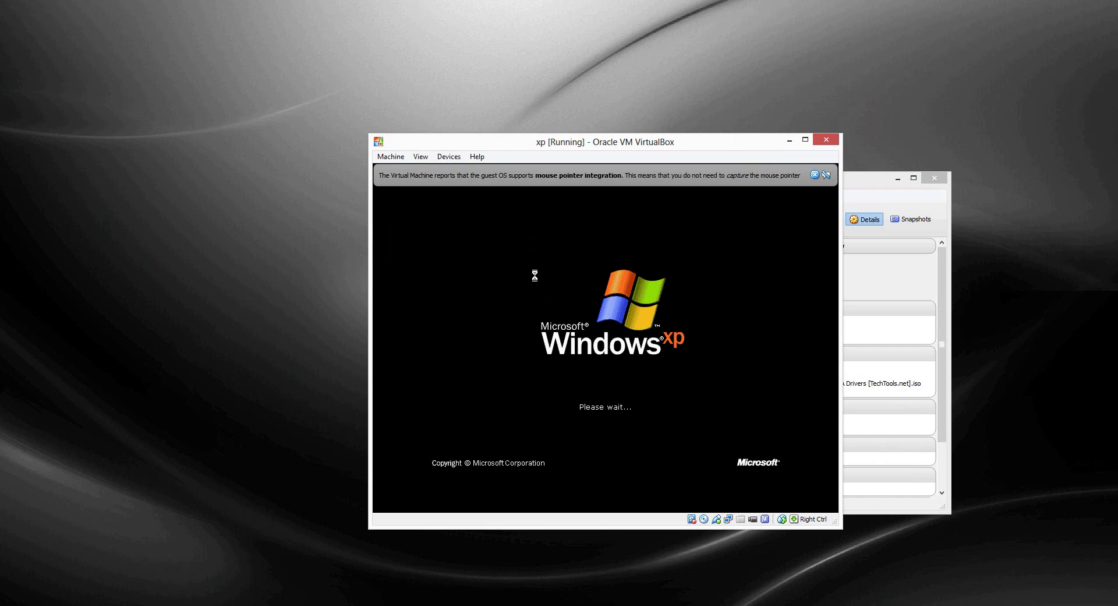
click(804, 143)
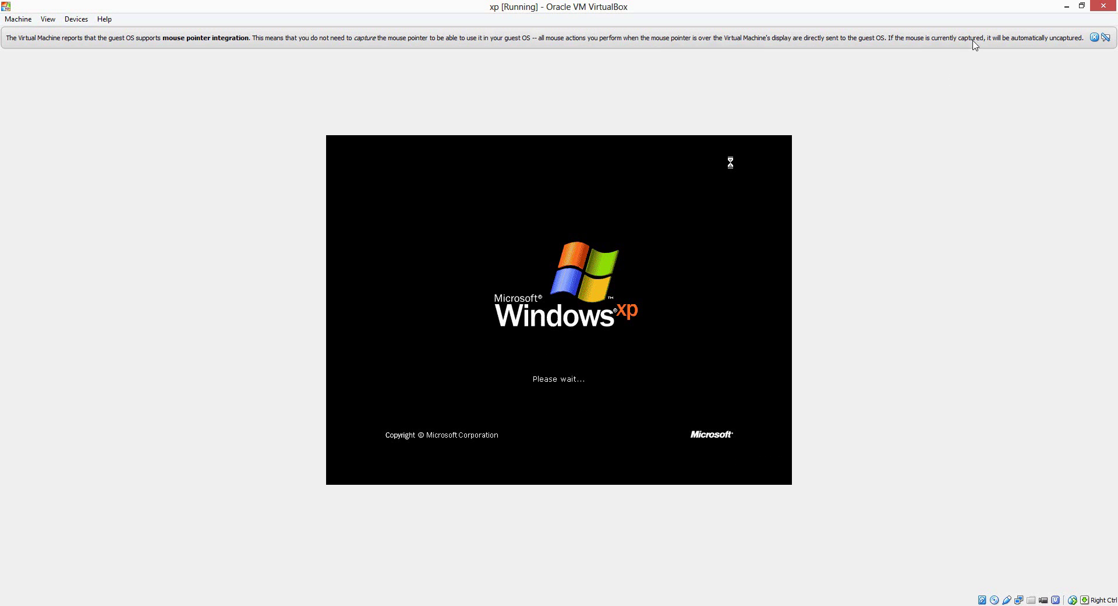
click(1080, 7)
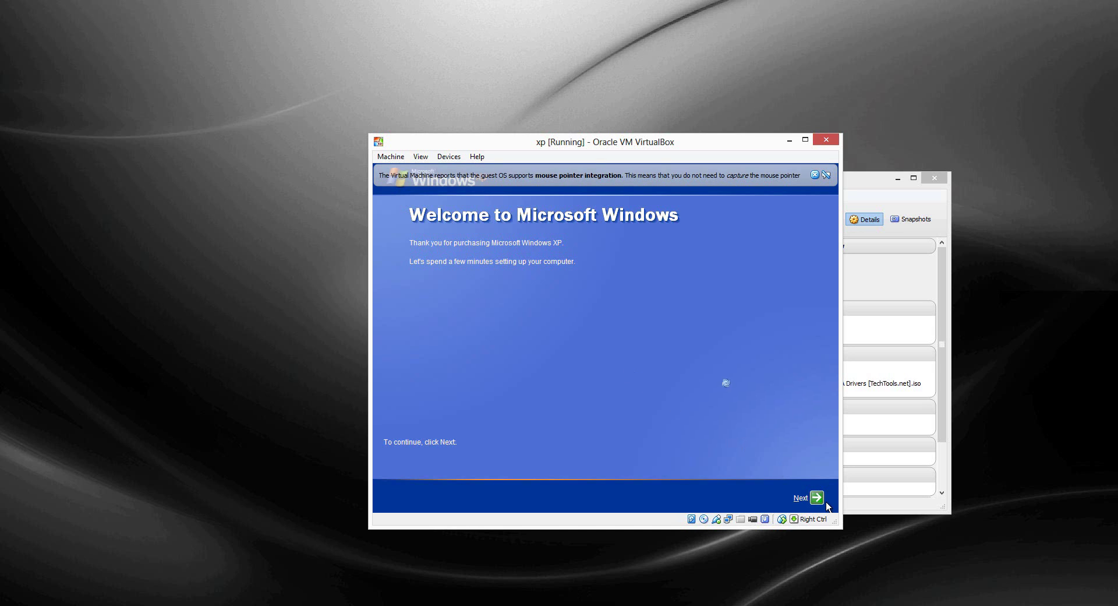
Step: Move through XP's first-run pages, declining automatic updates, the internet check and registration
click(816, 497)
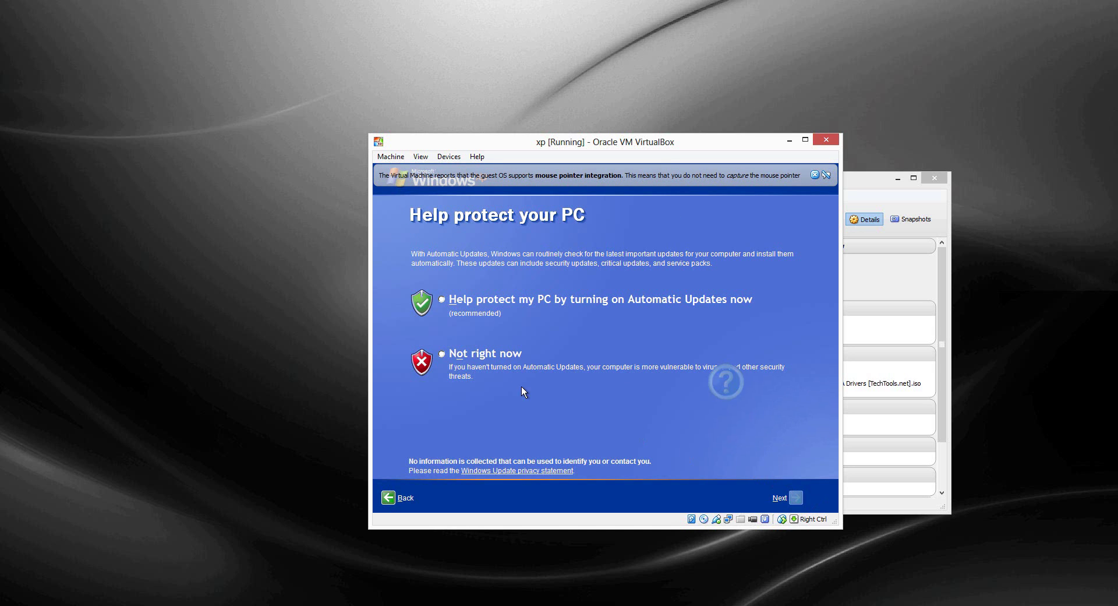
click(441, 354)
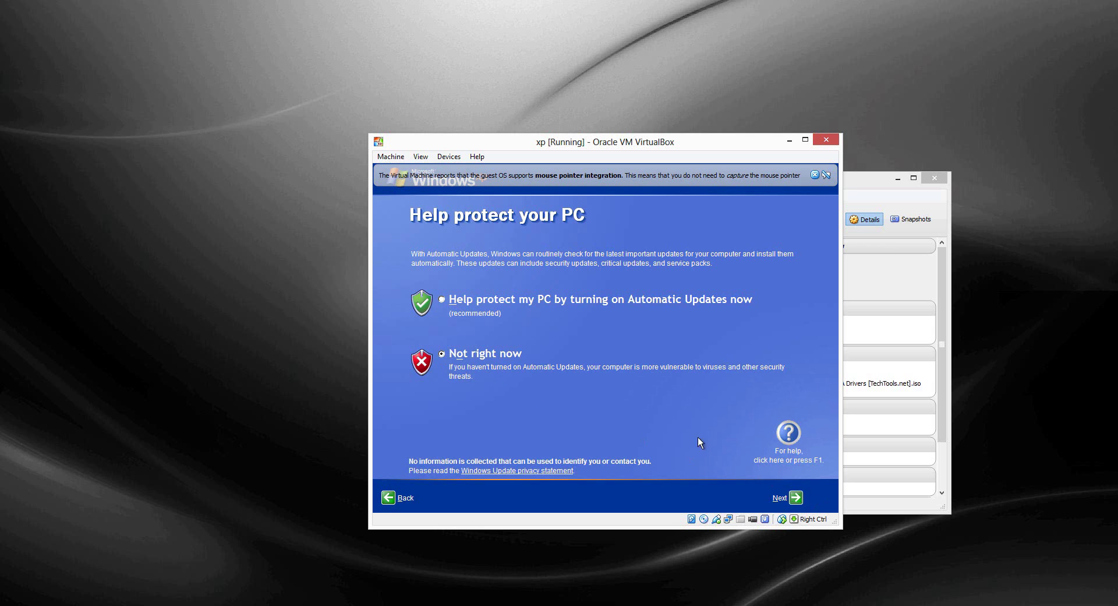
click(793, 497)
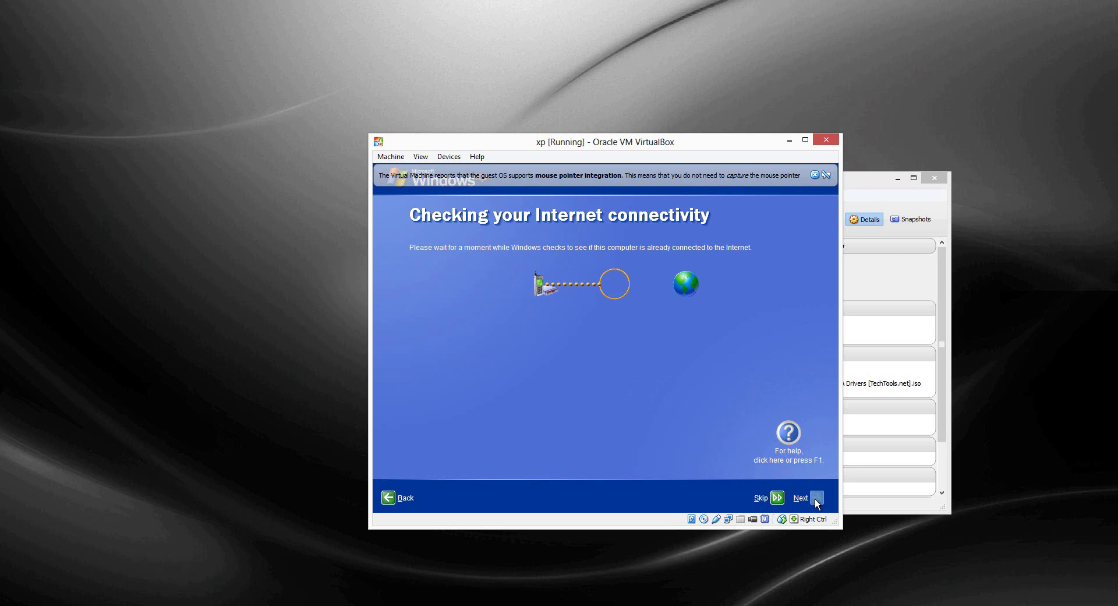
click(779, 495)
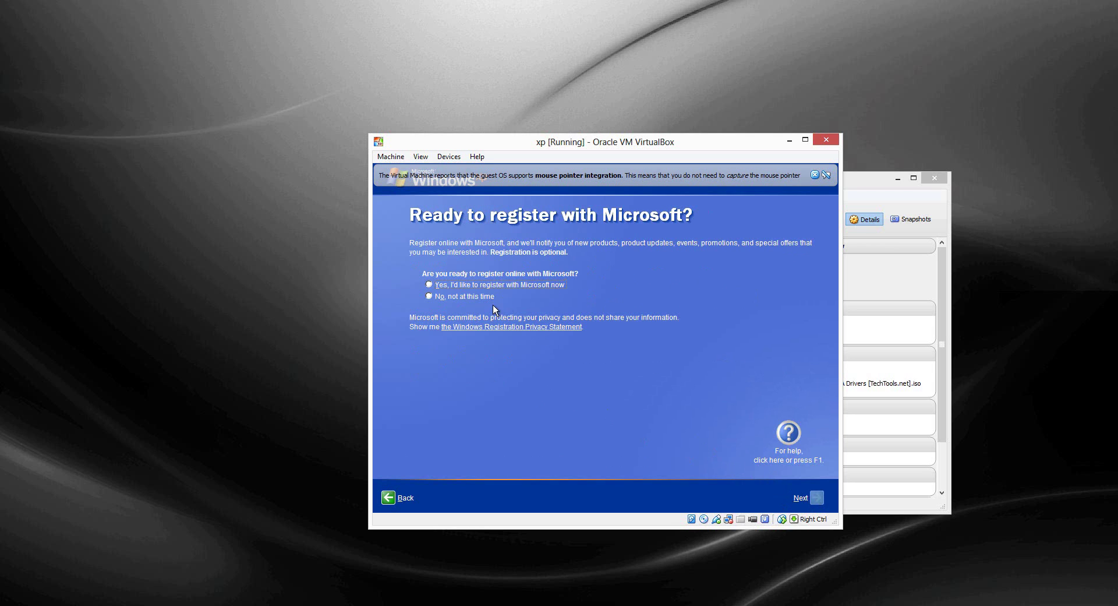
click(467, 296)
click(805, 498)
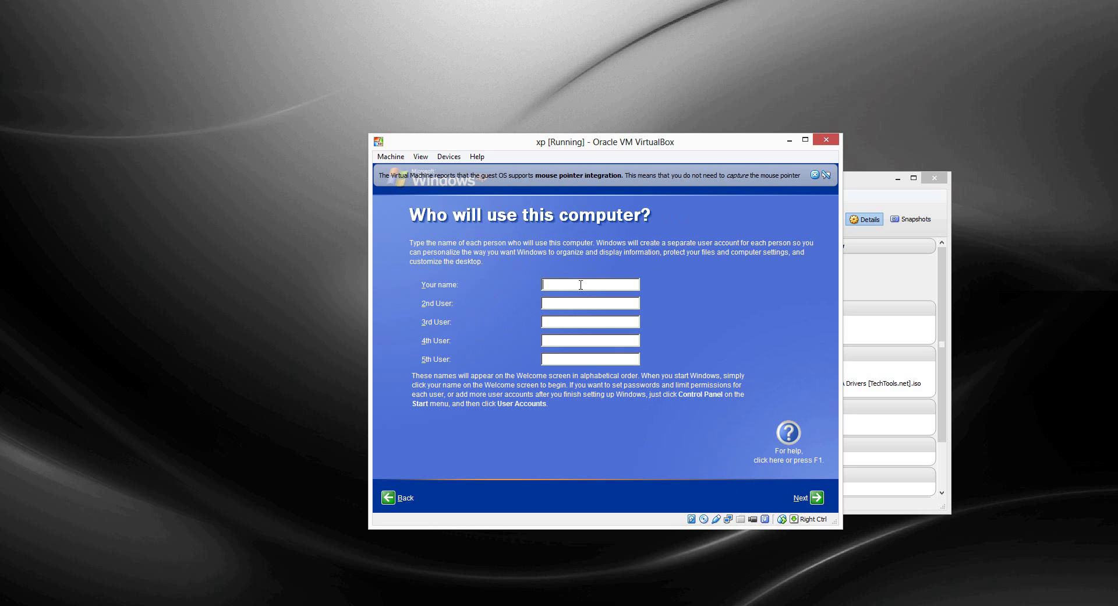
Step: Create the user account with the user's name in lowercase and finish XP setup
text(JASON)
key(shift+Home)
text(jason)
click(817, 498)
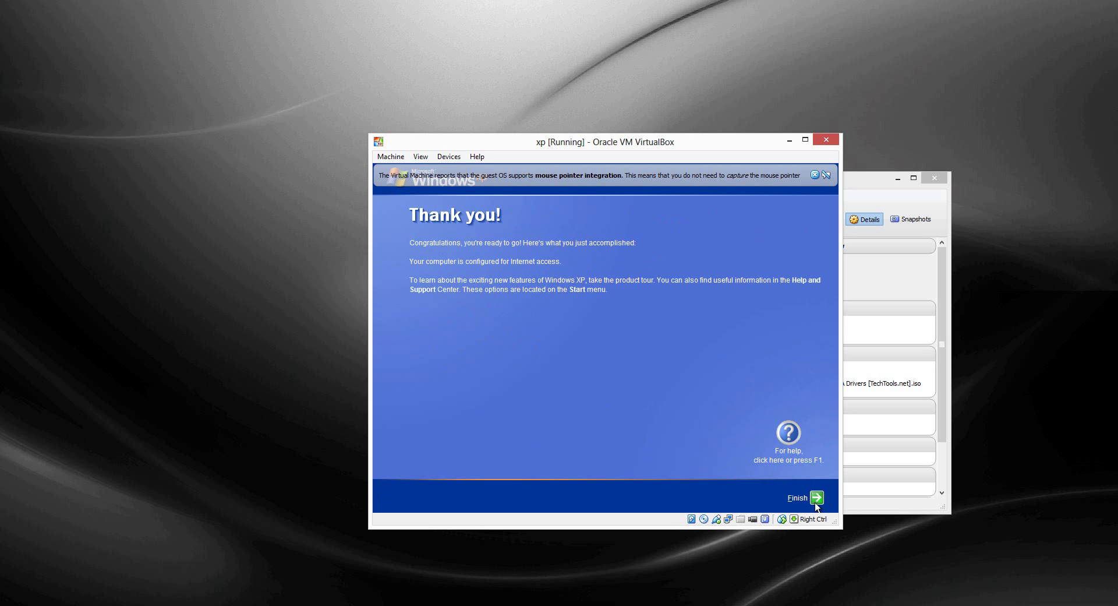
click(810, 497)
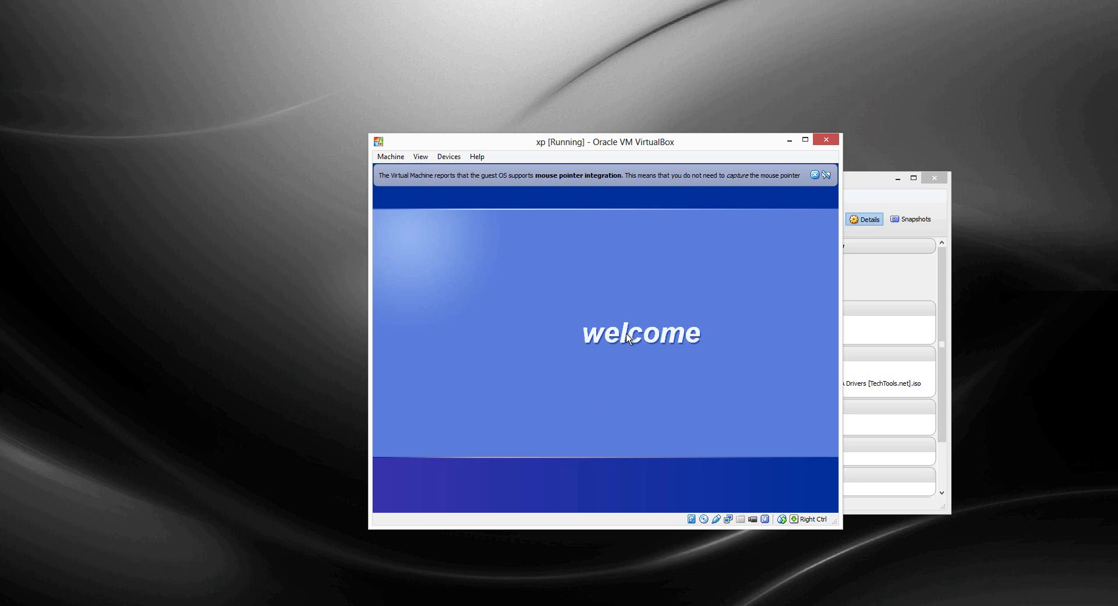
Step: Dismiss the pointer integration notice and bring the xp VM window back into focus
click(815, 175)
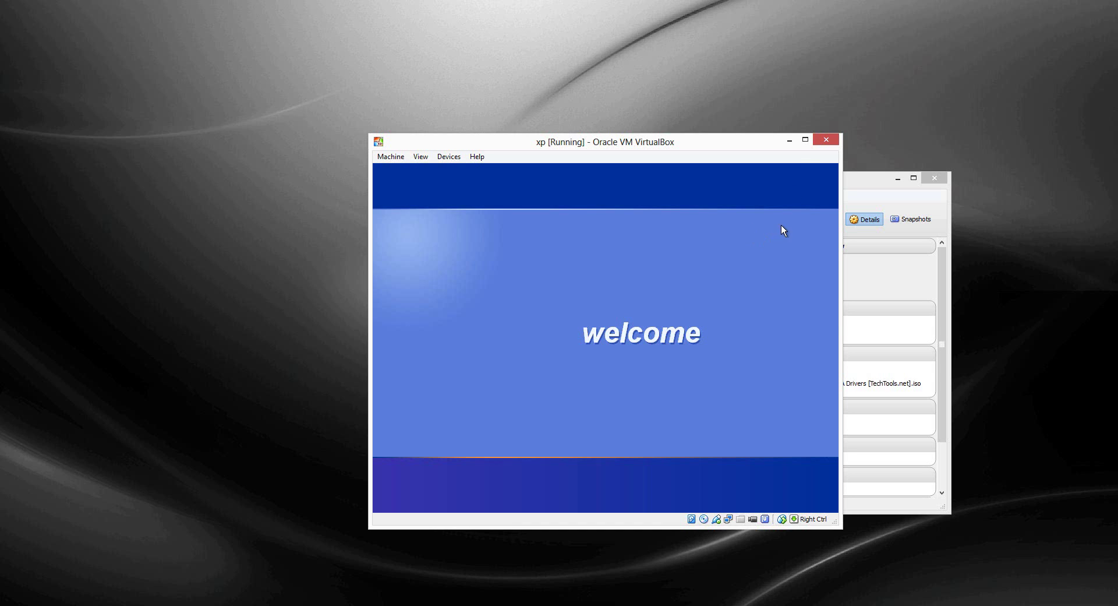
click(791, 142)
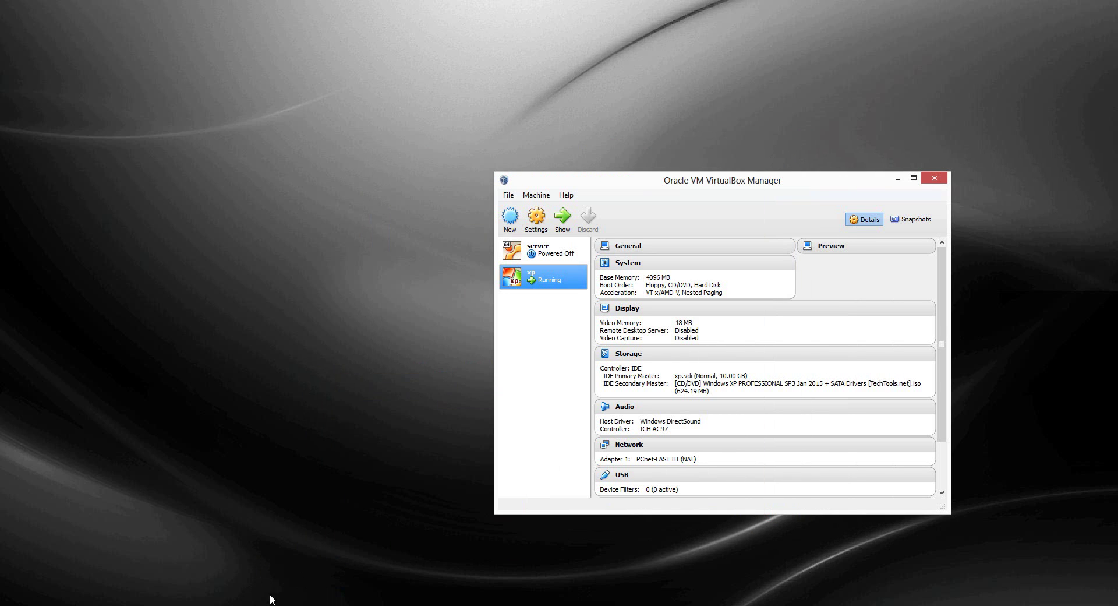
click(279, 592)
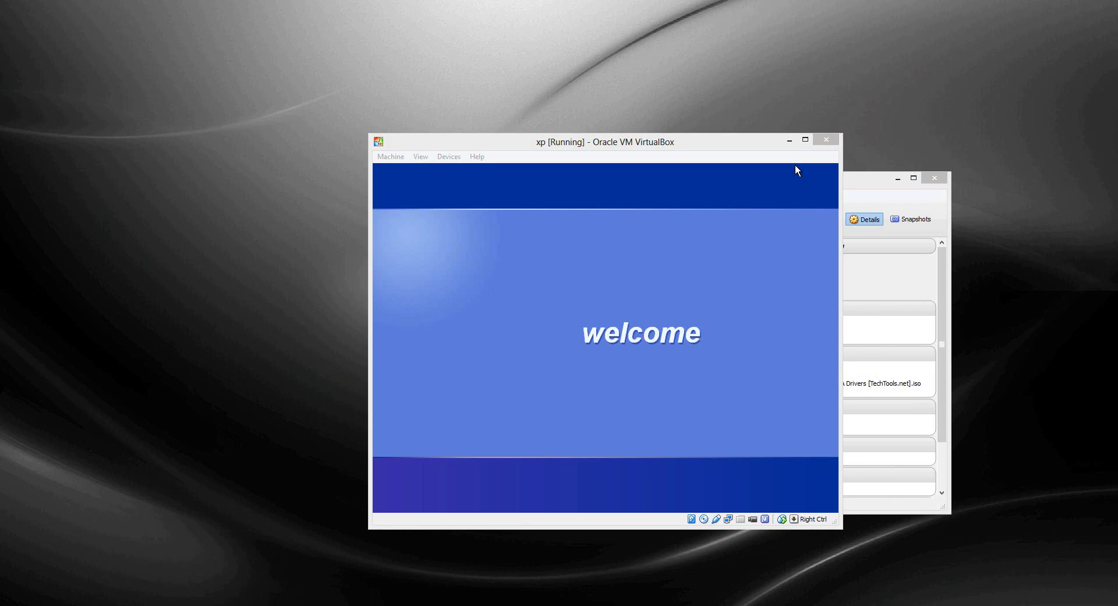
click(725, 349)
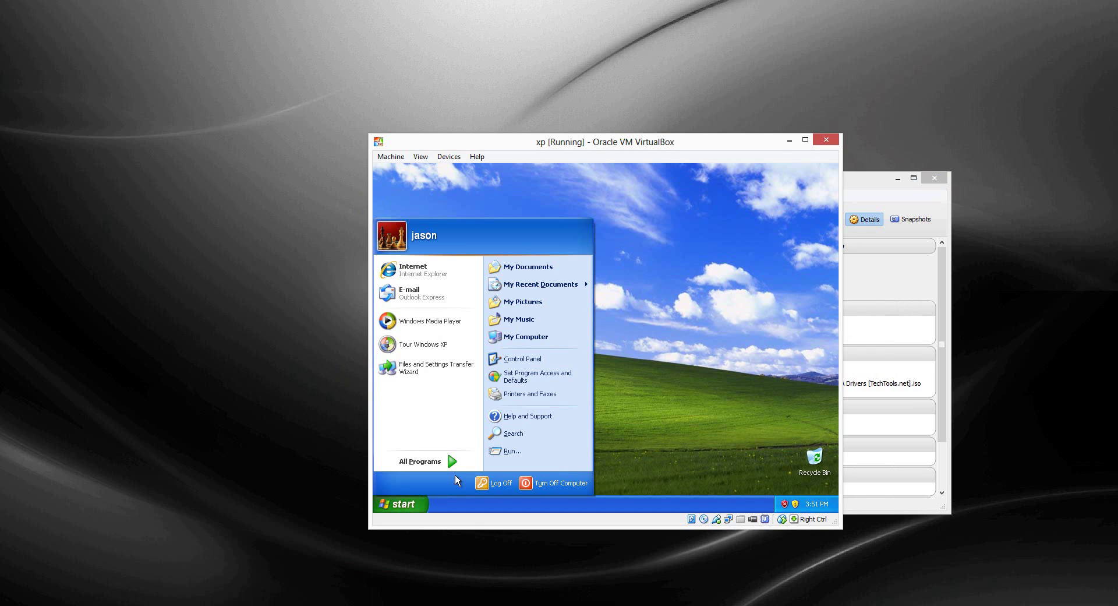
Step: Launch Internet Explorer from the guest Start menu, then close it
click(407, 503)
click(407, 502)
click(408, 502)
click(400, 503)
click(453, 270)
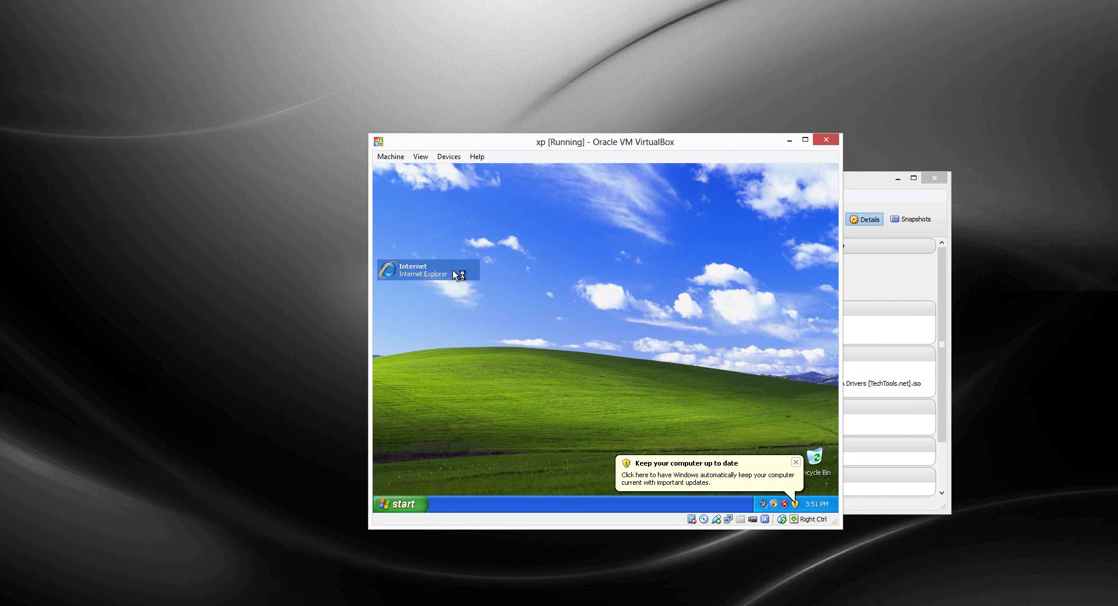
click(551, 187)
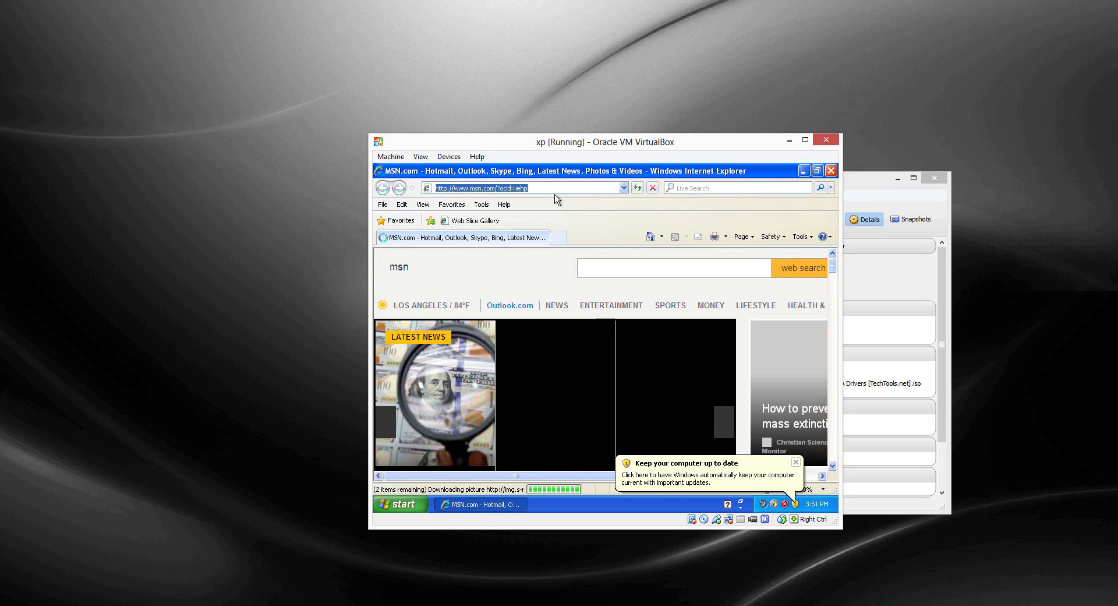
click(832, 170)
Step: Dismiss the update and computer-at-risk tray balloons and cancel the Windows XP Tour
click(795, 462)
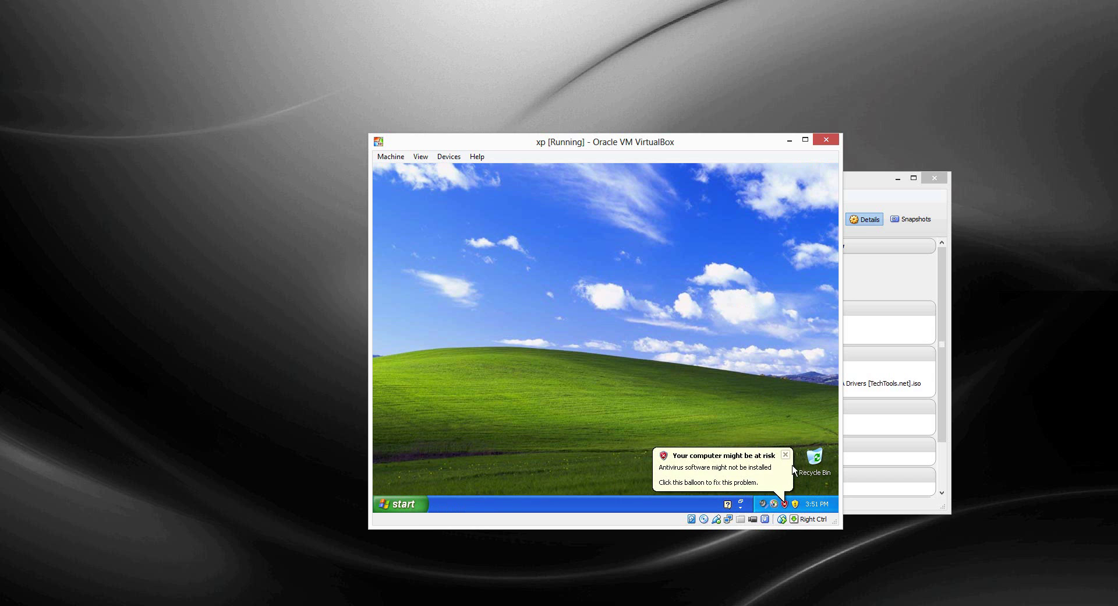
click(784, 505)
click(775, 504)
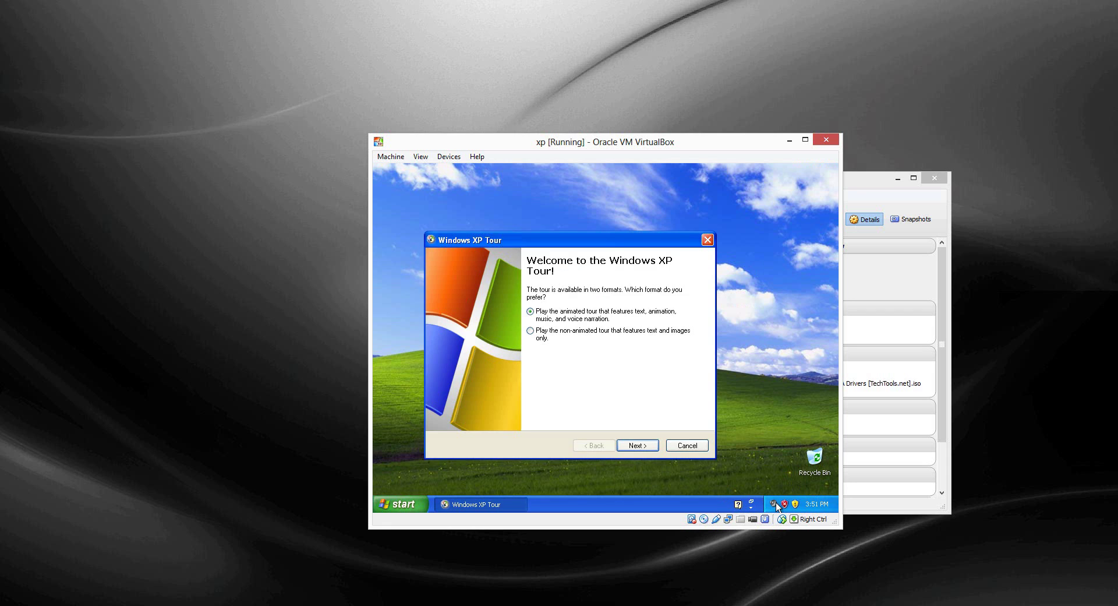
click(688, 444)
Step: Raise the XP guest's screen resolution to 1600 by 1200 in Display Properties and keep it
right_click(625, 321)
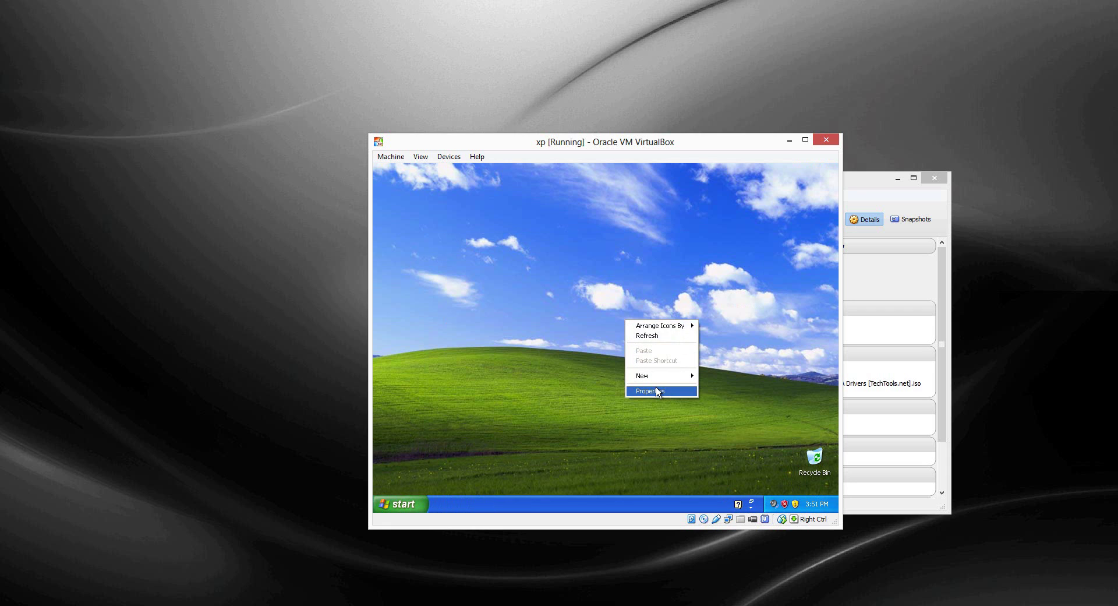
click(654, 391)
click(552, 208)
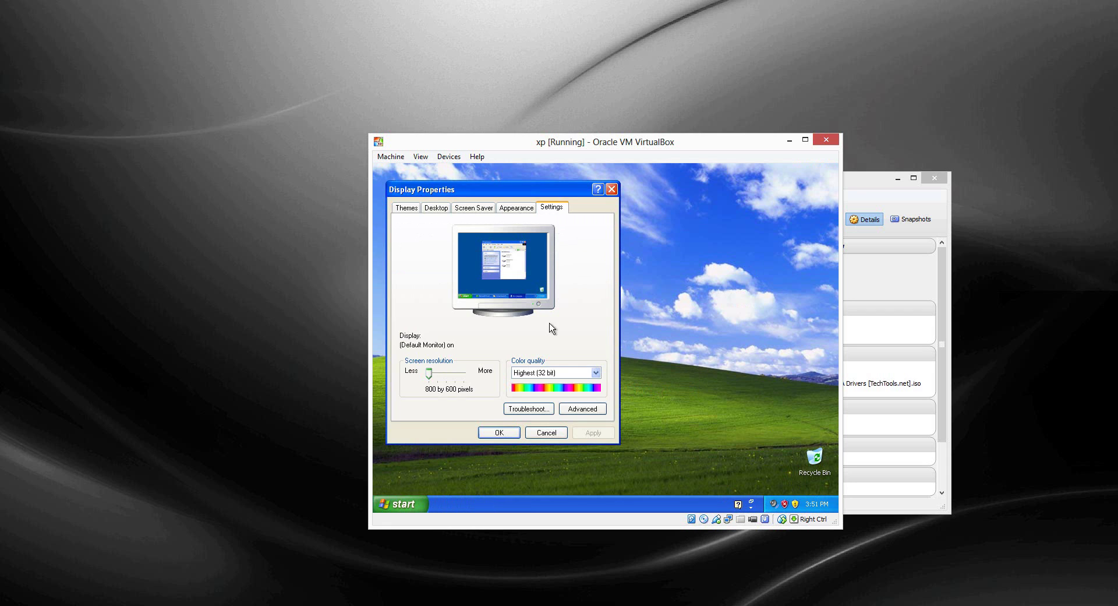
drag(434, 380, 475, 383)
click(593, 433)
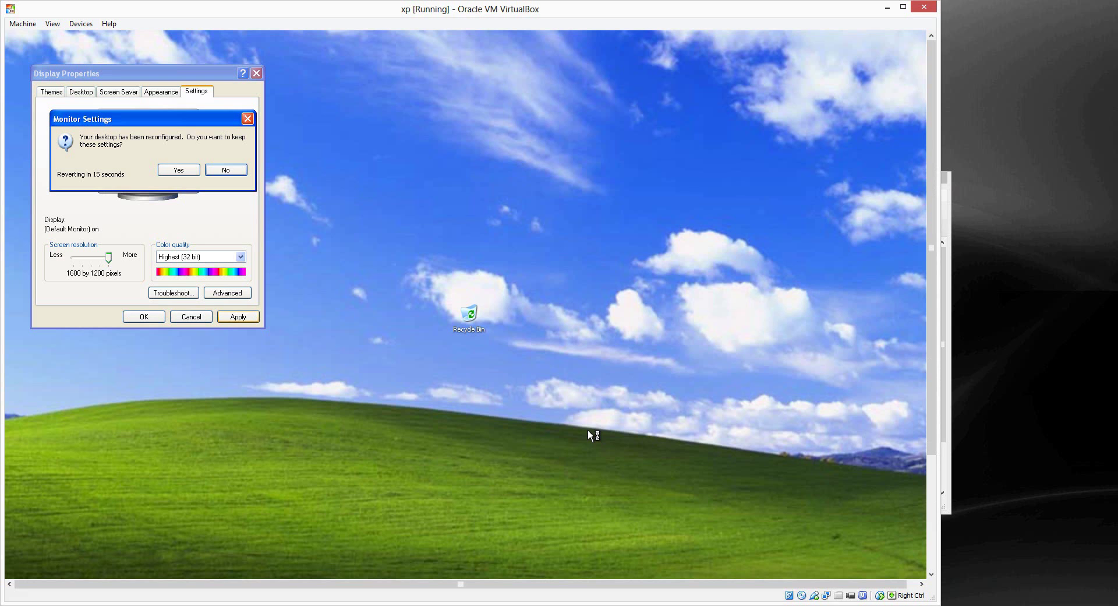
click(178, 170)
click(153, 317)
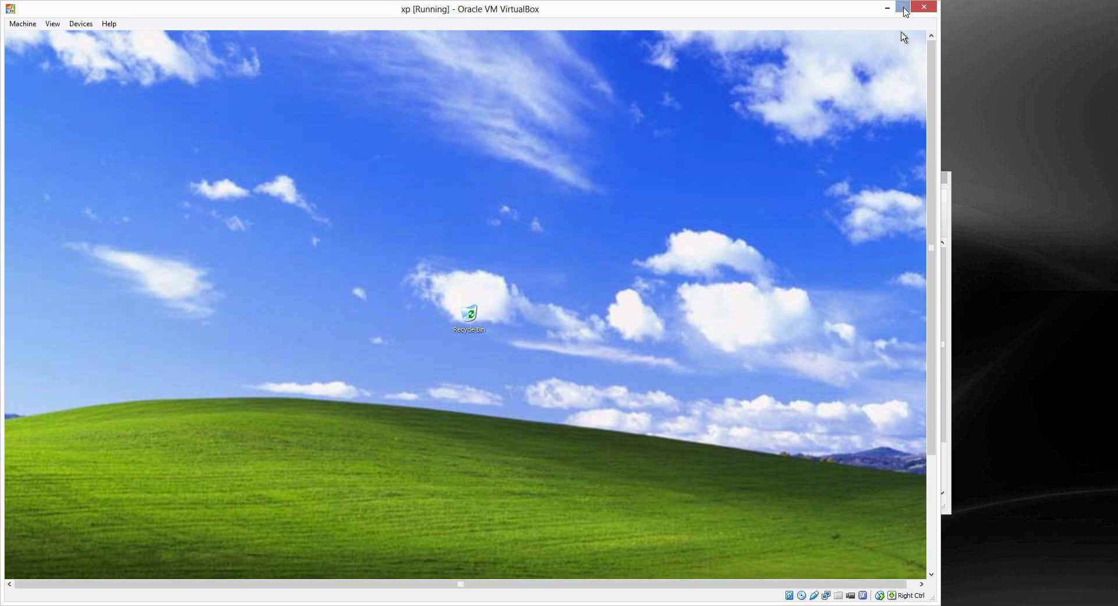
Step: Maximize the VM window and lower the guest resolution to 800 by 600, keeping the settings
click(903, 7)
right_click(436, 258)
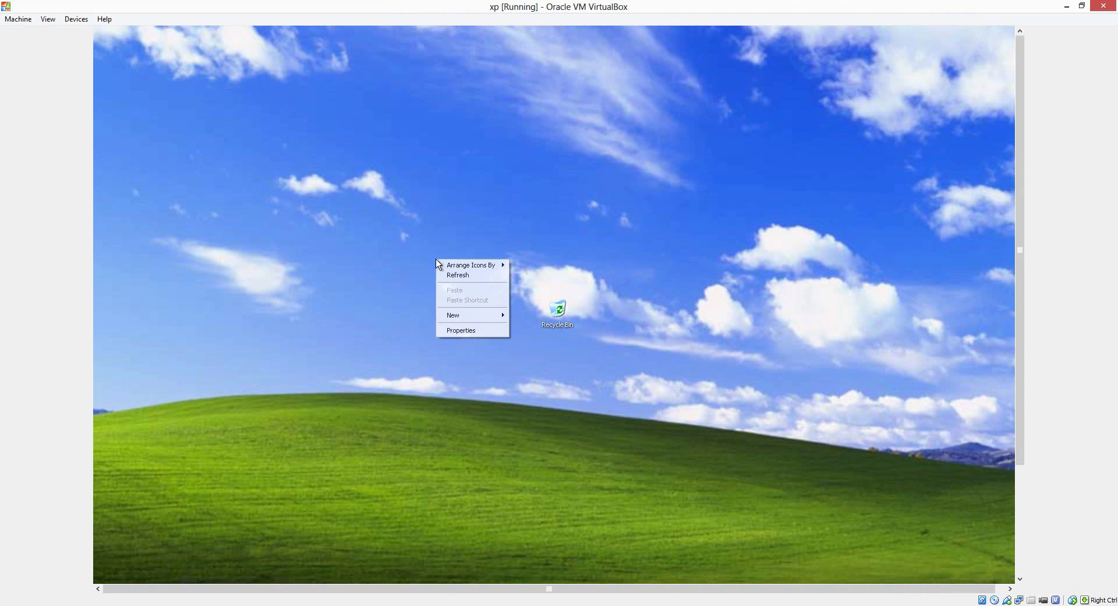
click(460, 332)
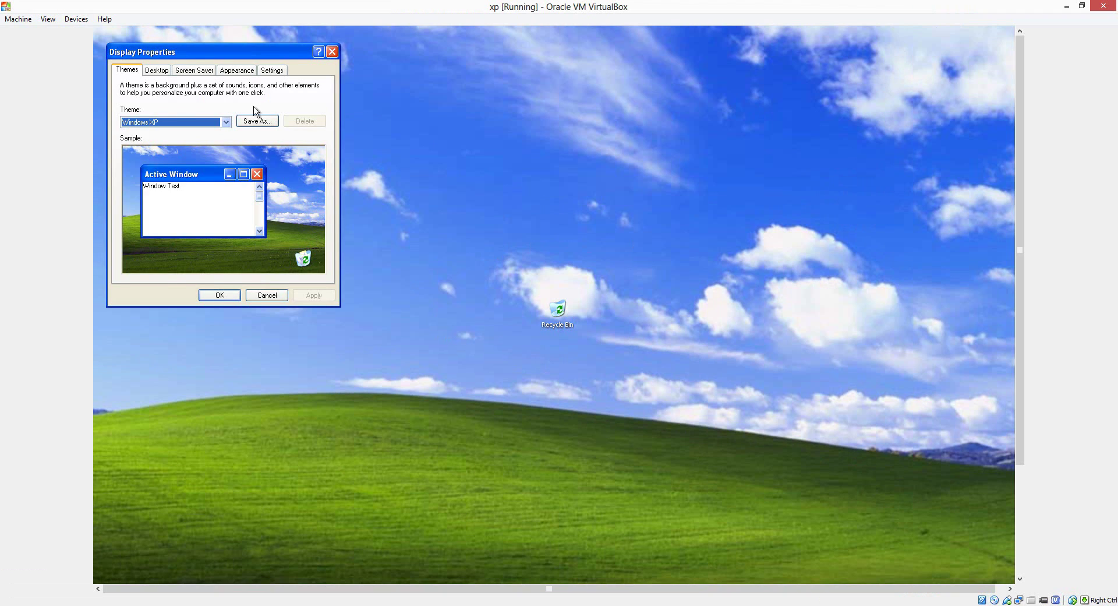
click(273, 70)
drag(180, 236, 139, 240)
click(215, 295)
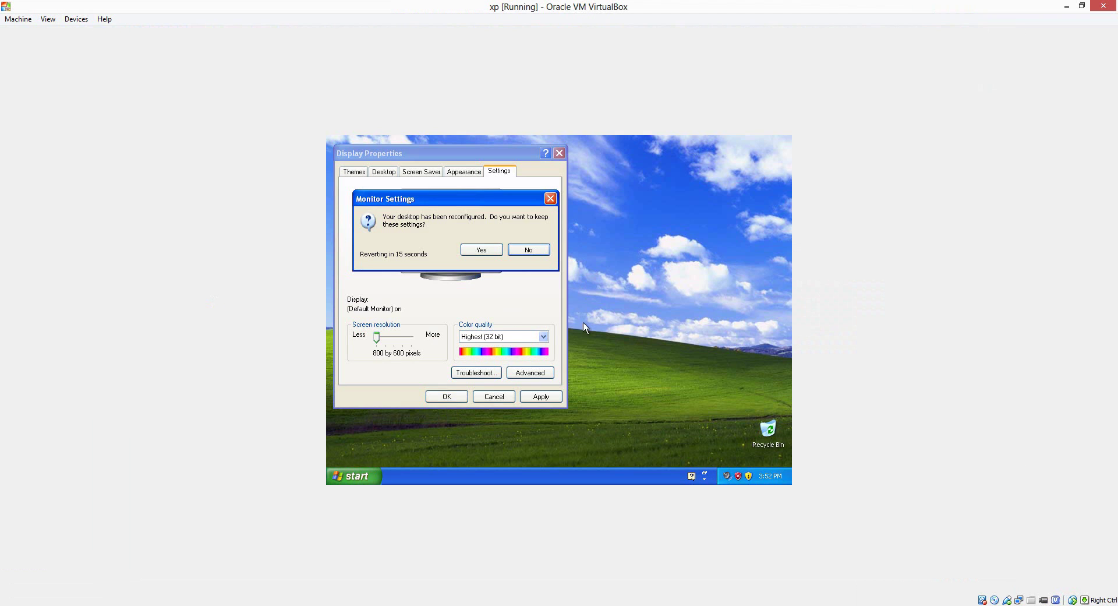
click(481, 249)
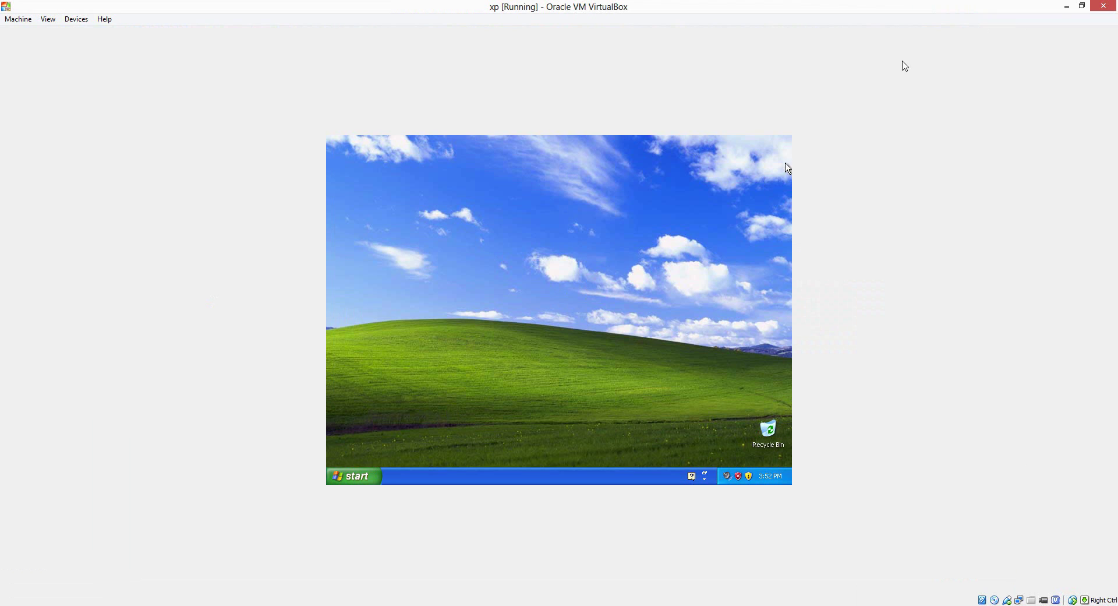
Step: Restore and reposition the VM window, then insert the Guest Additions CD image
click(1082, 5)
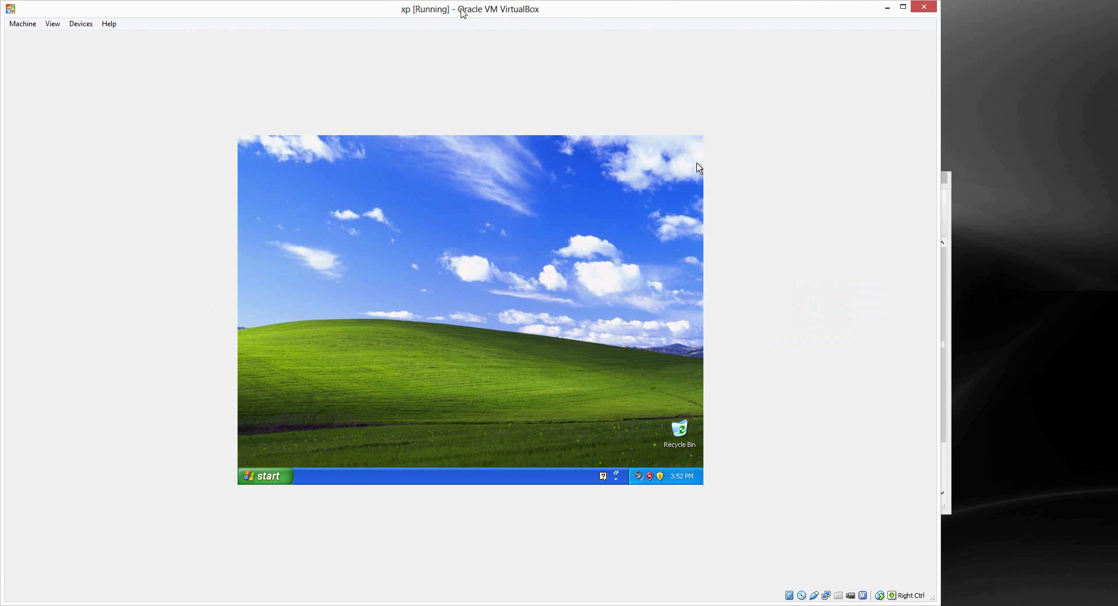
drag(463, 12, 621, 20)
click(248, 34)
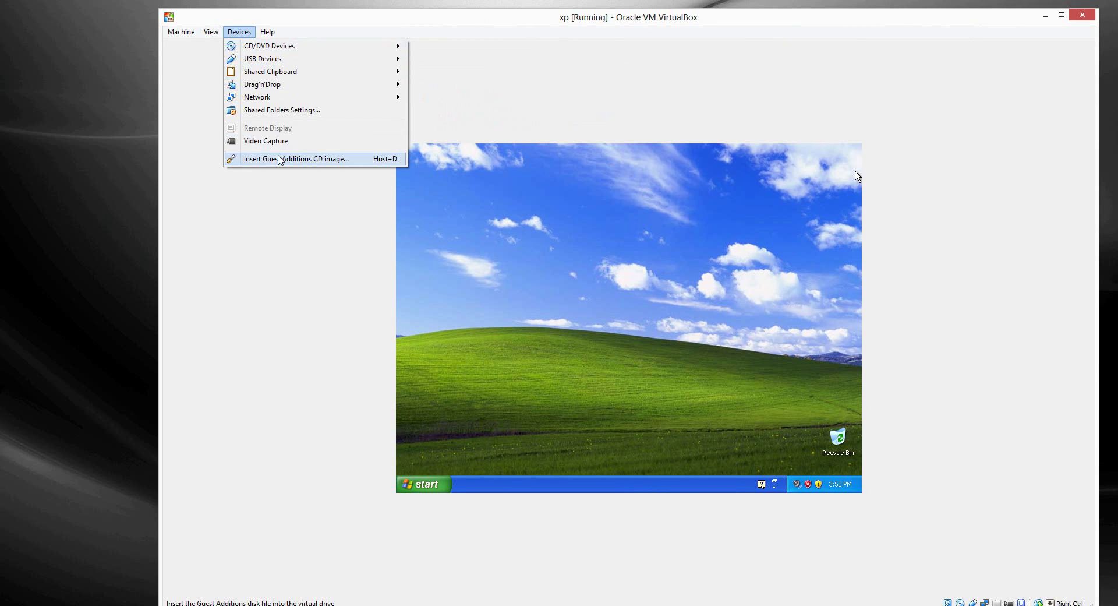
click(282, 159)
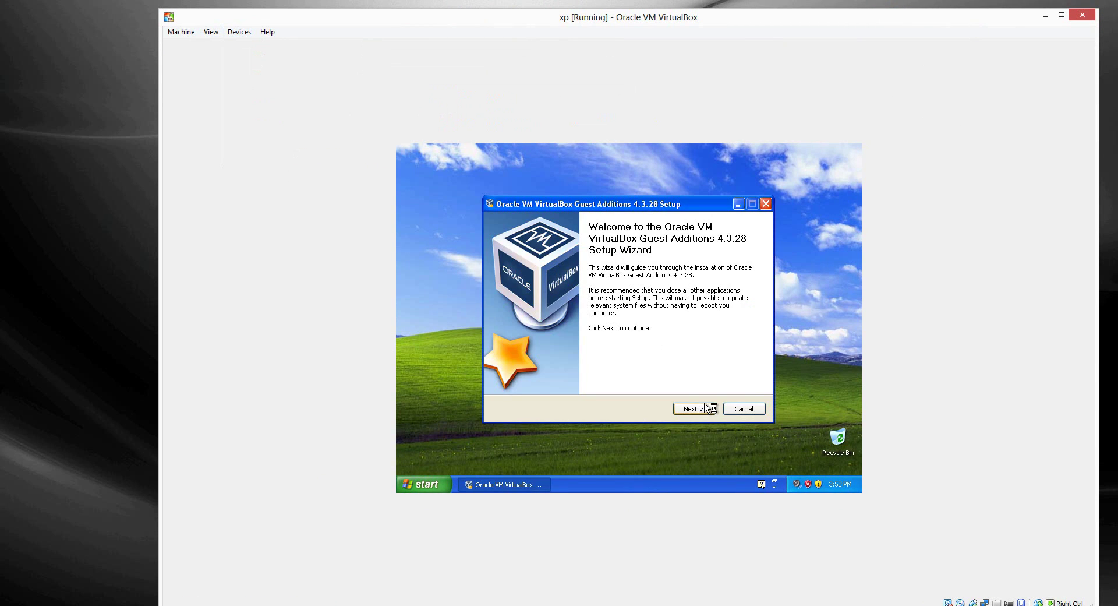
Step: Install Guest Additions at the default location without Direct3D support and reboot the guest
click(702, 409)
click(702, 409)
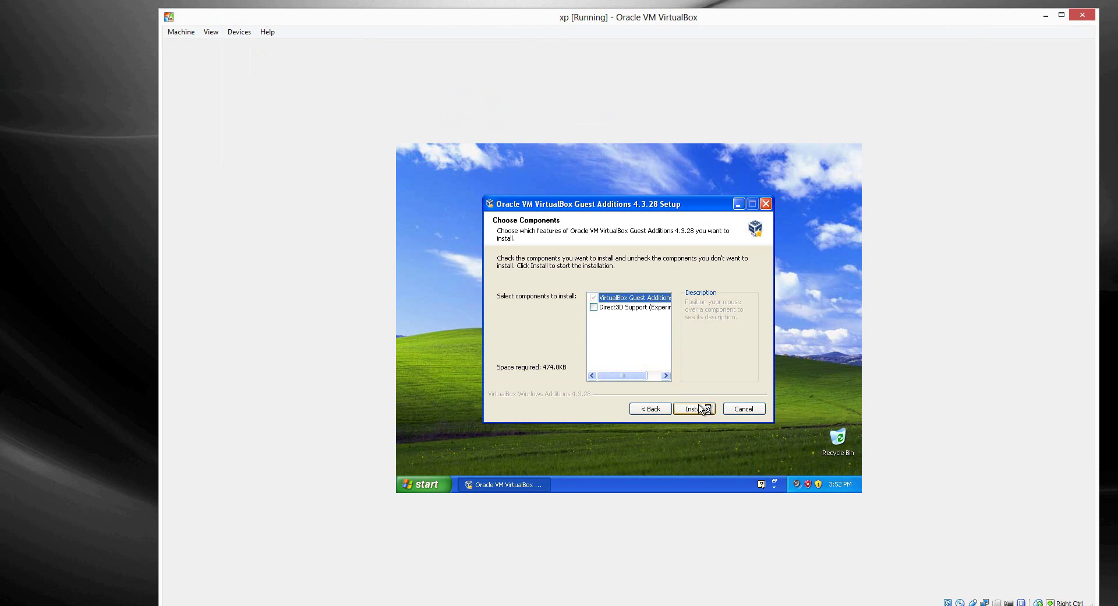
click(594, 307)
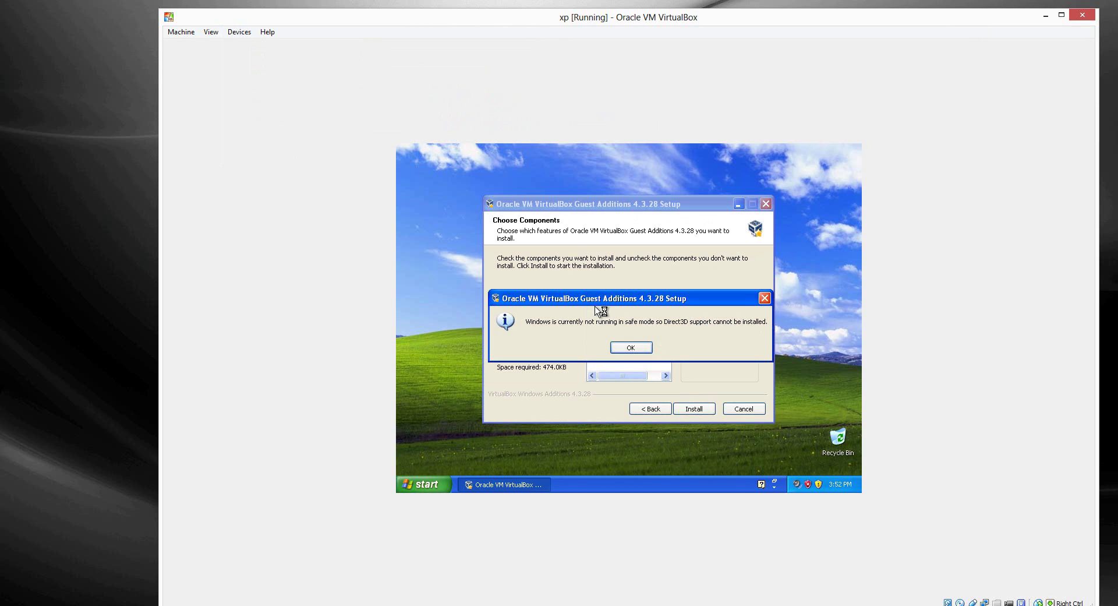
click(629, 348)
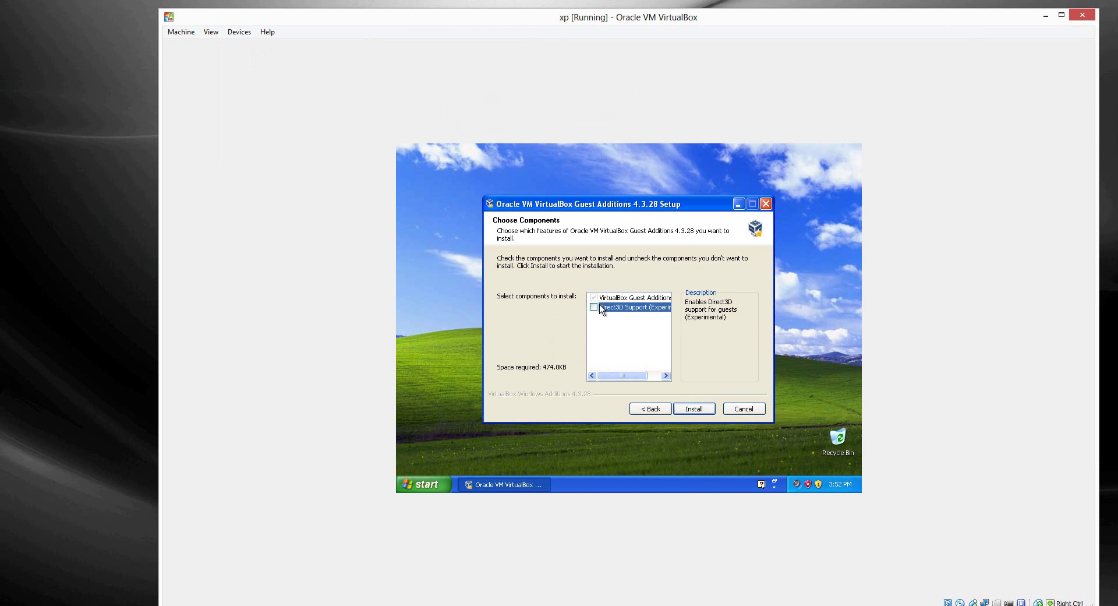
click(691, 409)
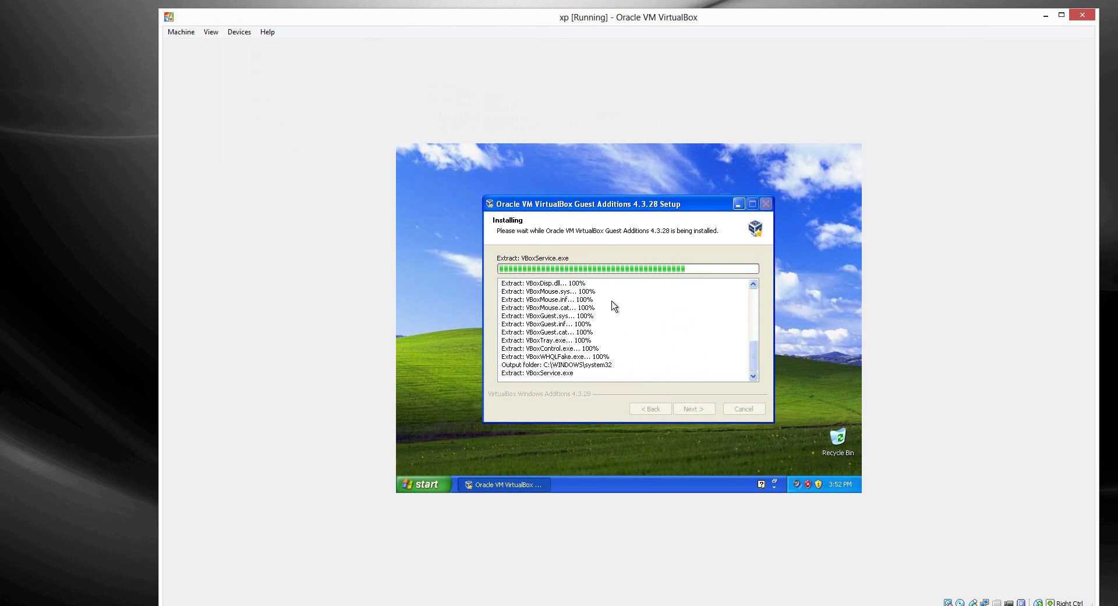
key(Control_R+a)
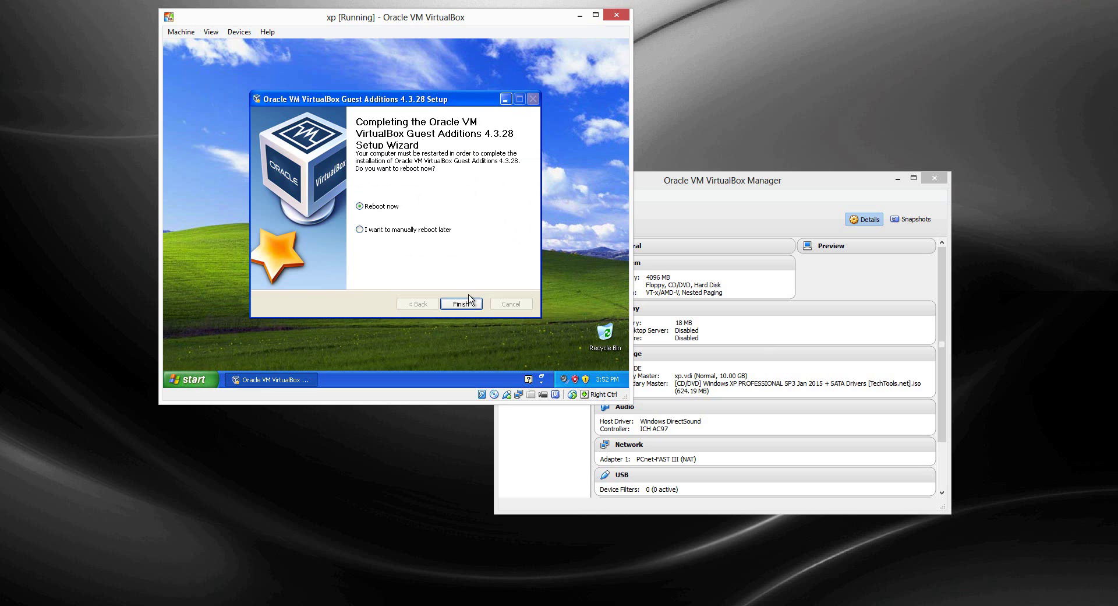
click(461, 303)
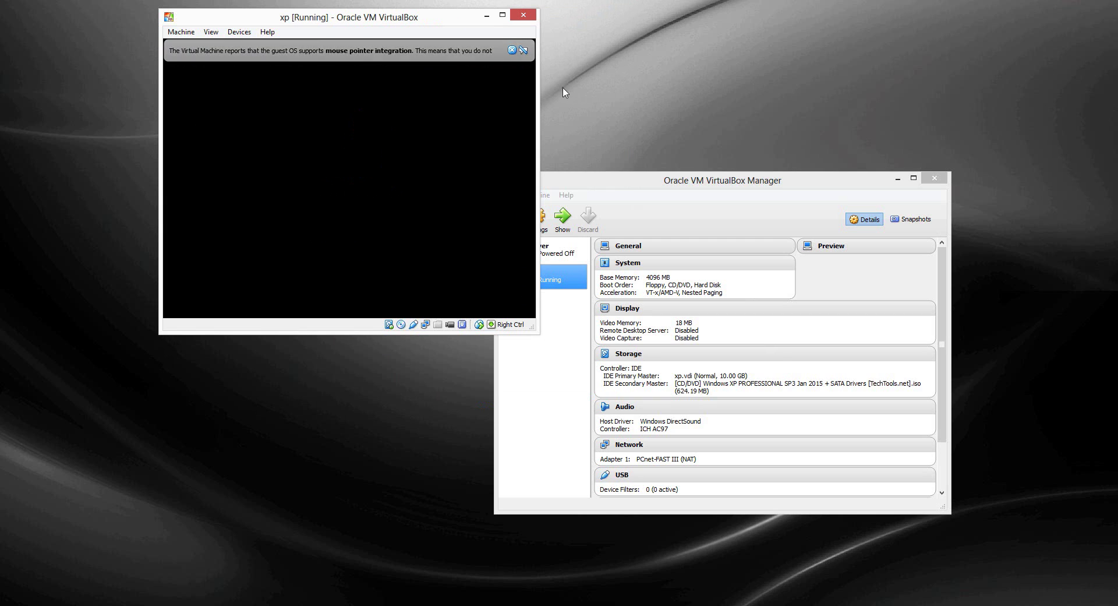
Step: Dismiss the mouse integration notice, maximize the VM window, and open the Devices menu
click(512, 50)
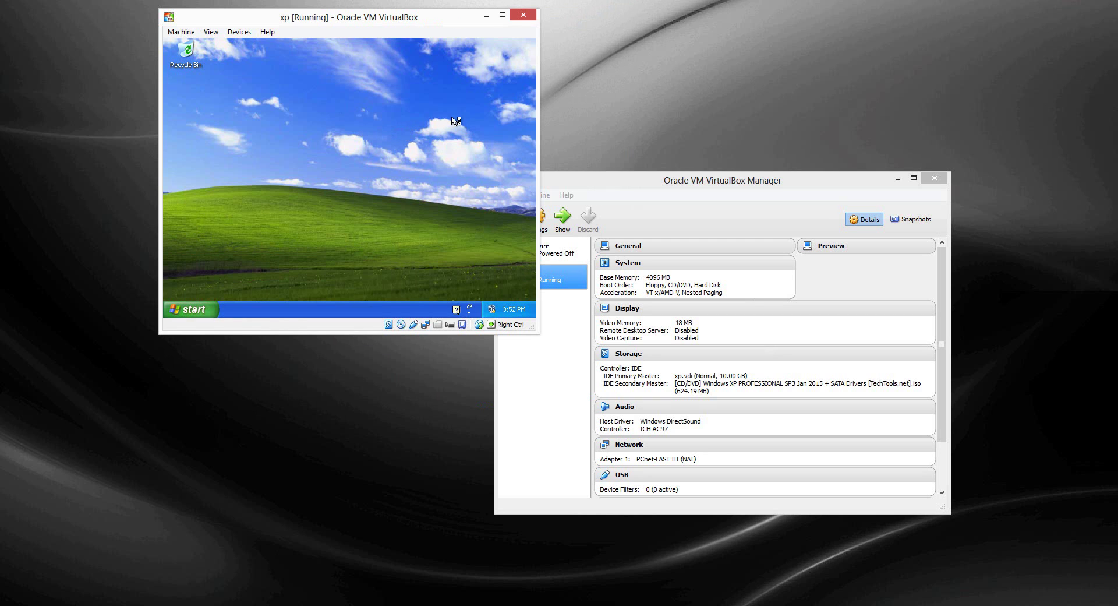
click(503, 15)
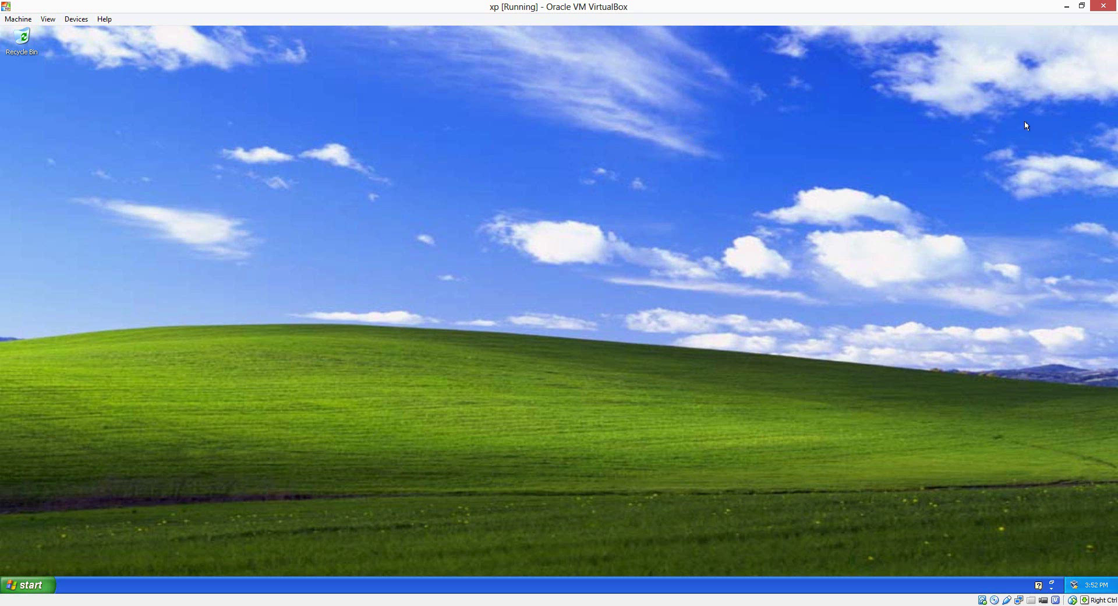
click(1082, 6)
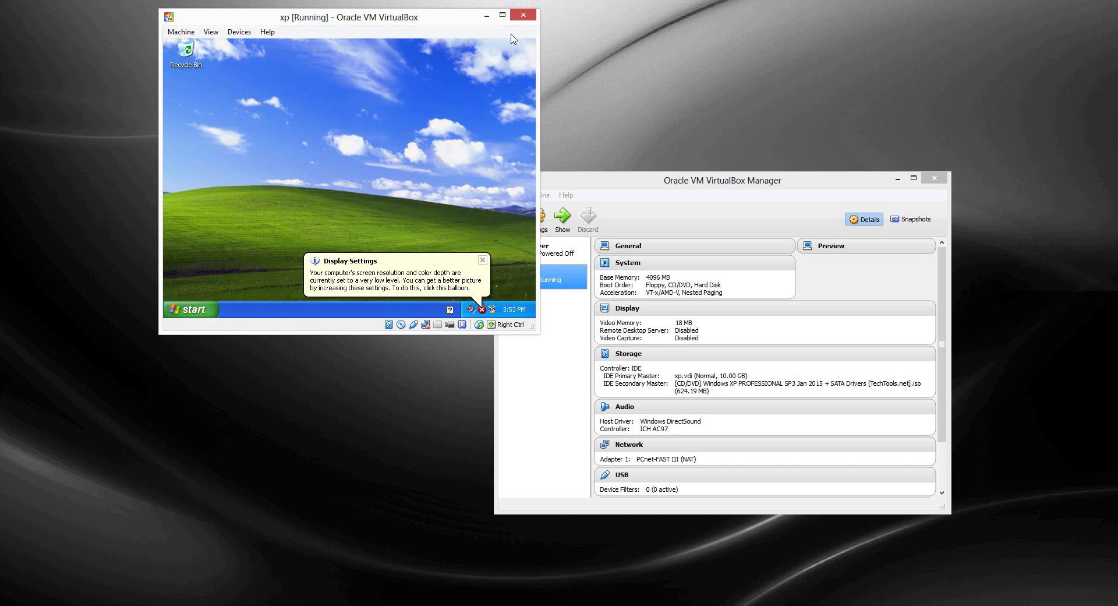
click(502, 15)
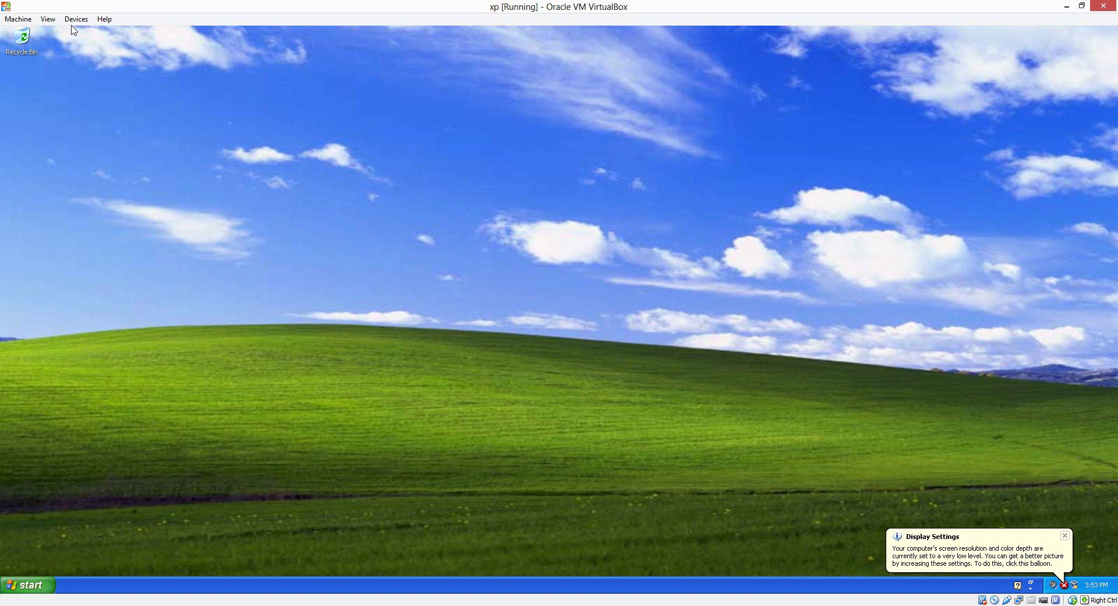
click(74, 19)
mouse_move(49, 20)
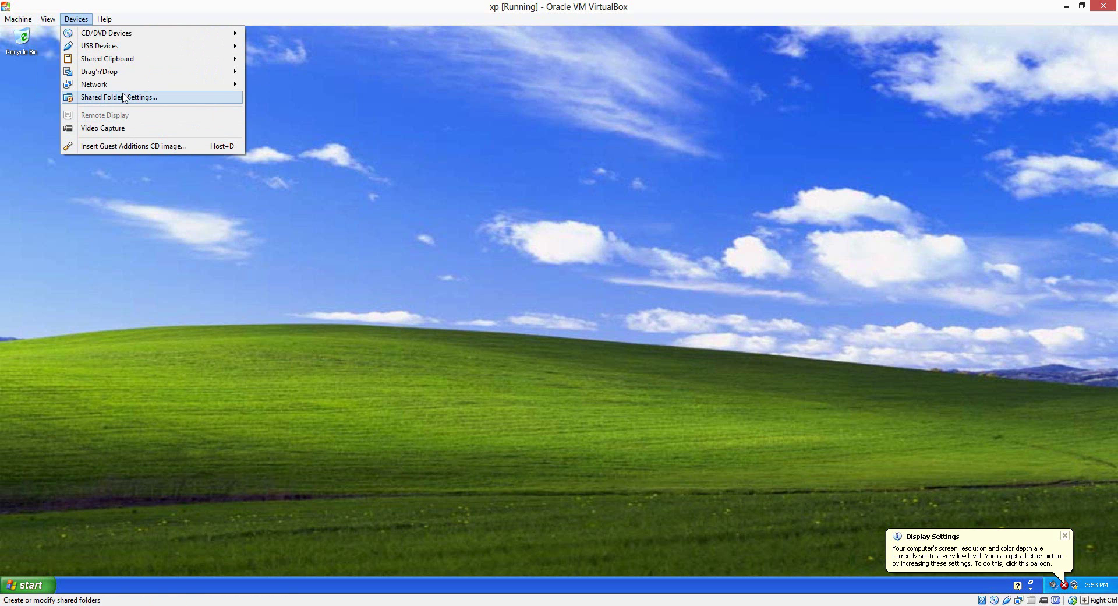
Step: Set Adapter 1 to Bridged Adapter on the Realtek PCIe GBE Family Controller, then restore the VM window
mouse_move(125, 84)
click(273, 87)
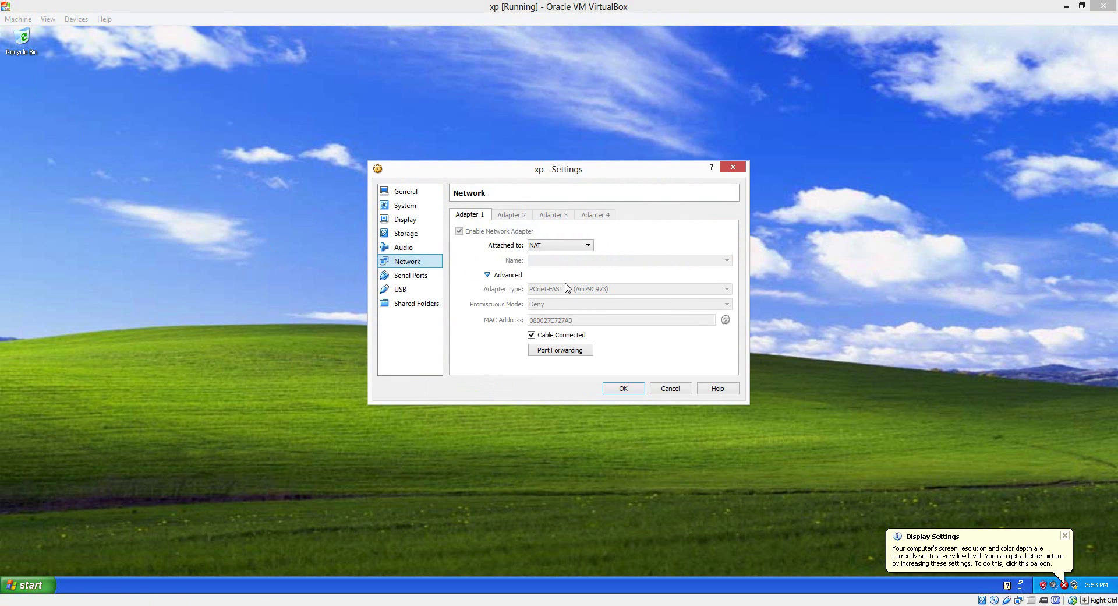
click(551, 247)
click(577, 277)
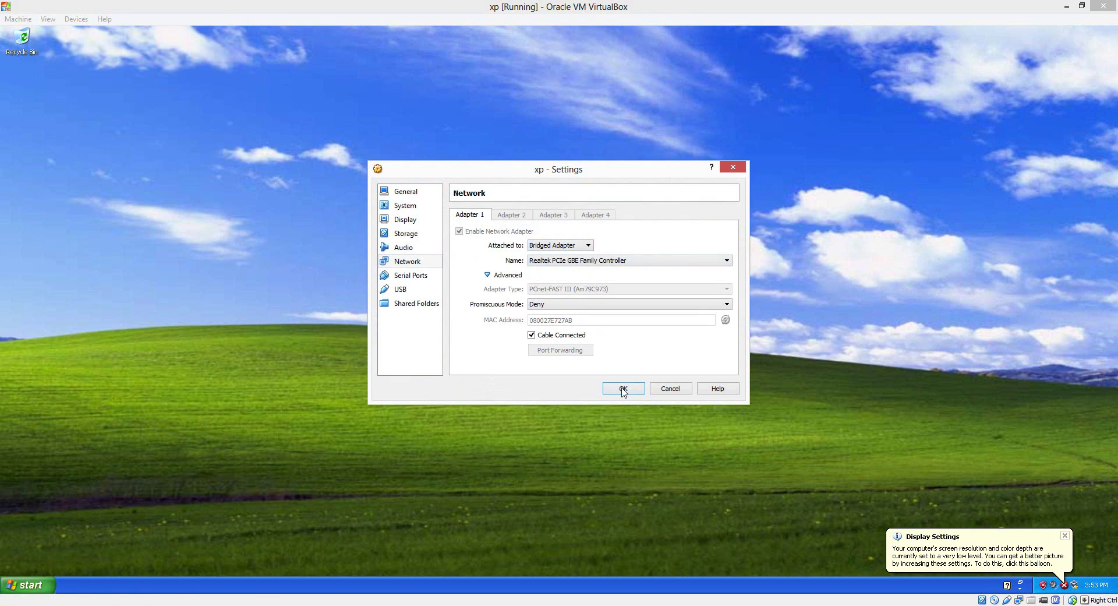
click(623, 388)
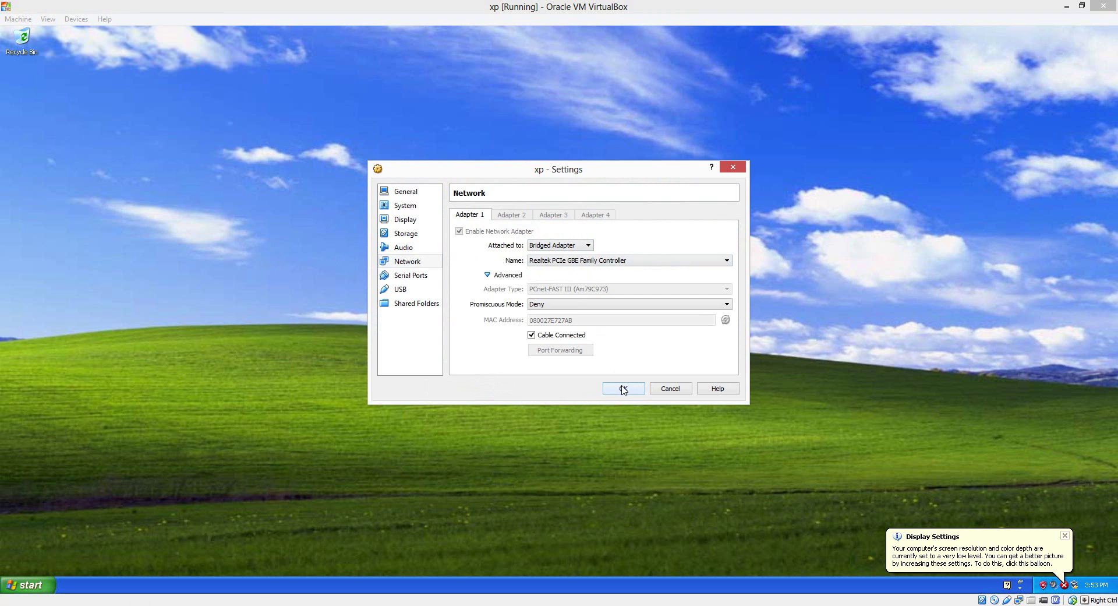
drag(701, 6, 618, 64)
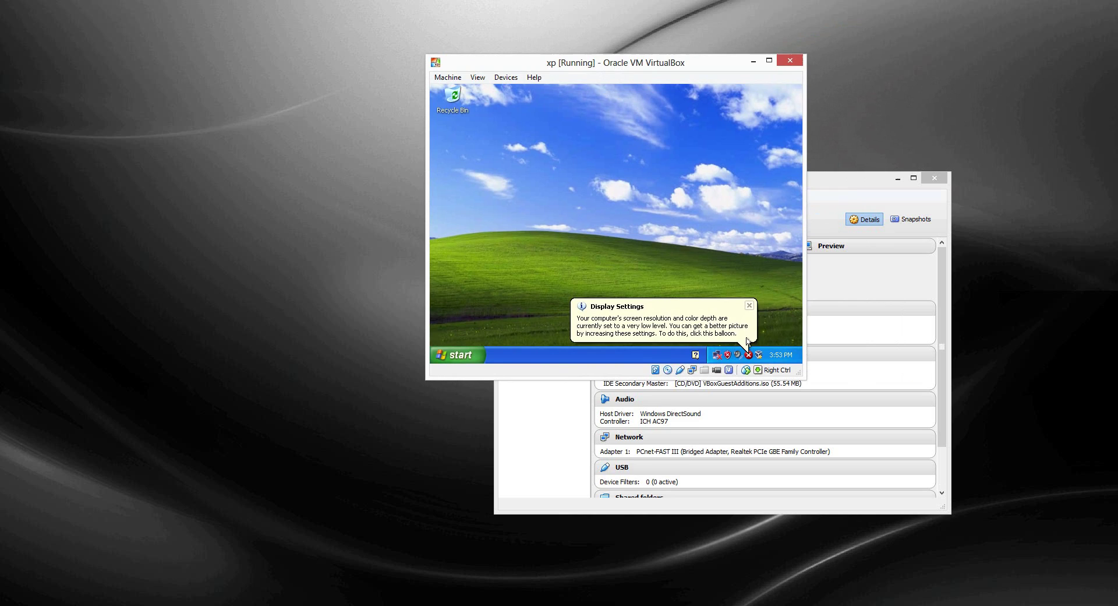
Step: Dismiss the Display Settings and antivirus notices and launch Internet Explorer, skipping its first-run setup
click(748, 307)
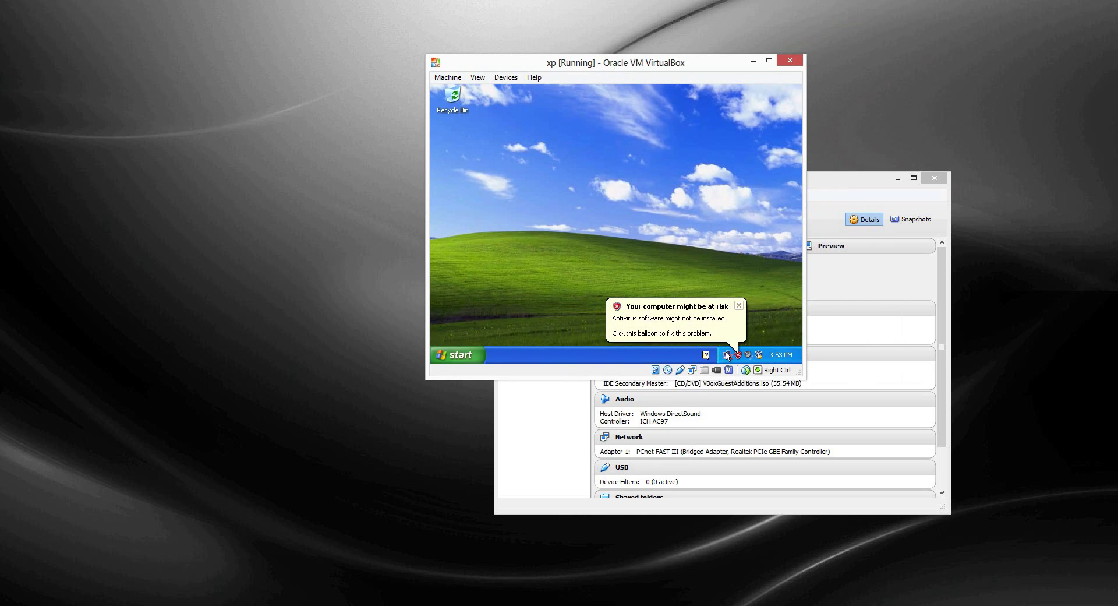
click(740, 306)
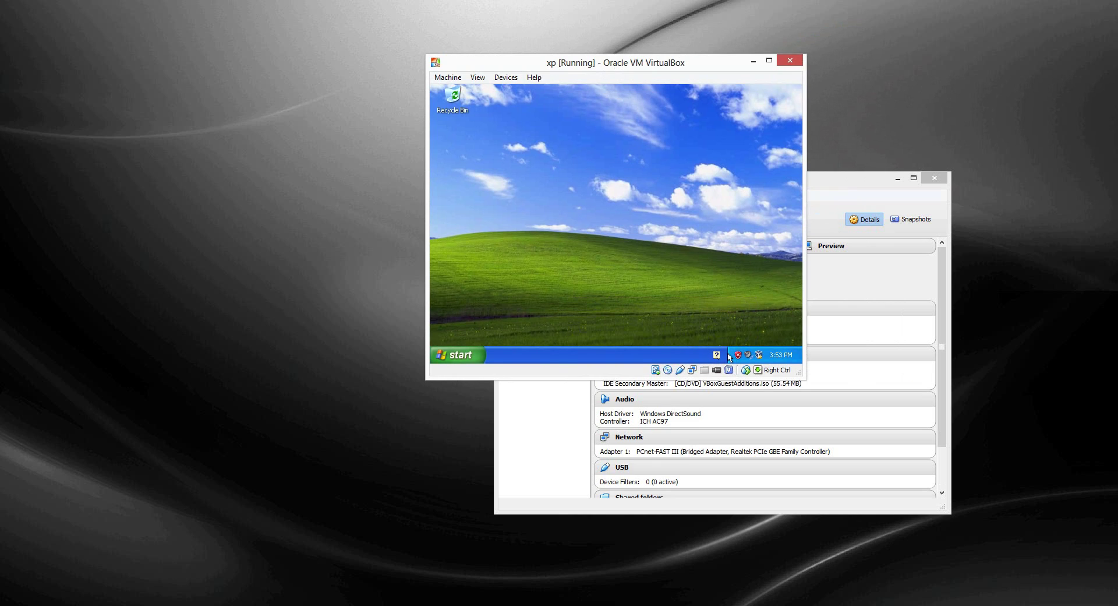
click(461, 355)
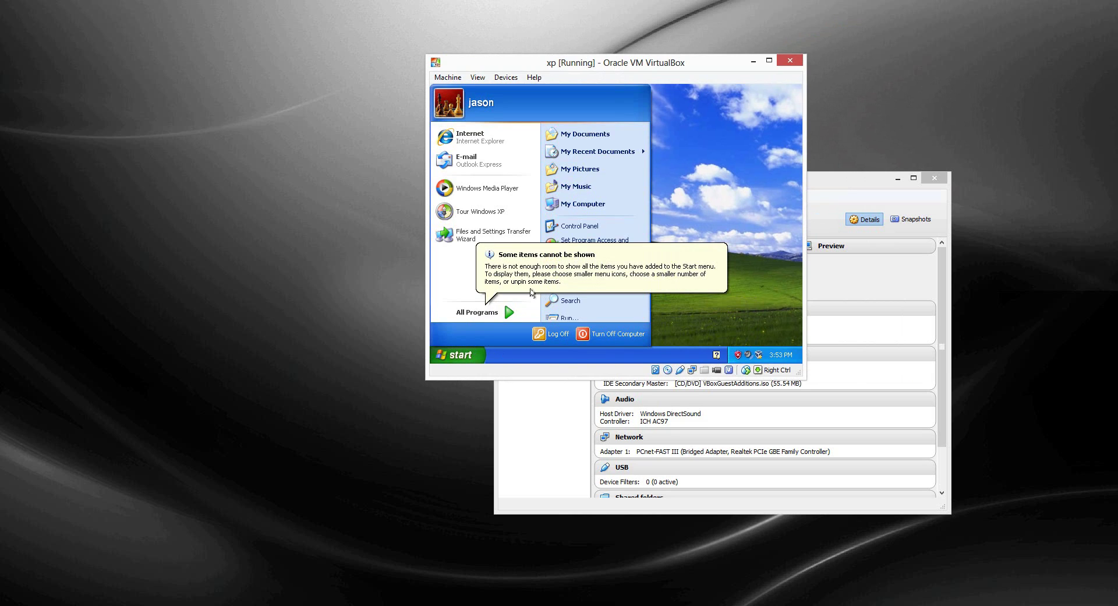
click(478, 139)
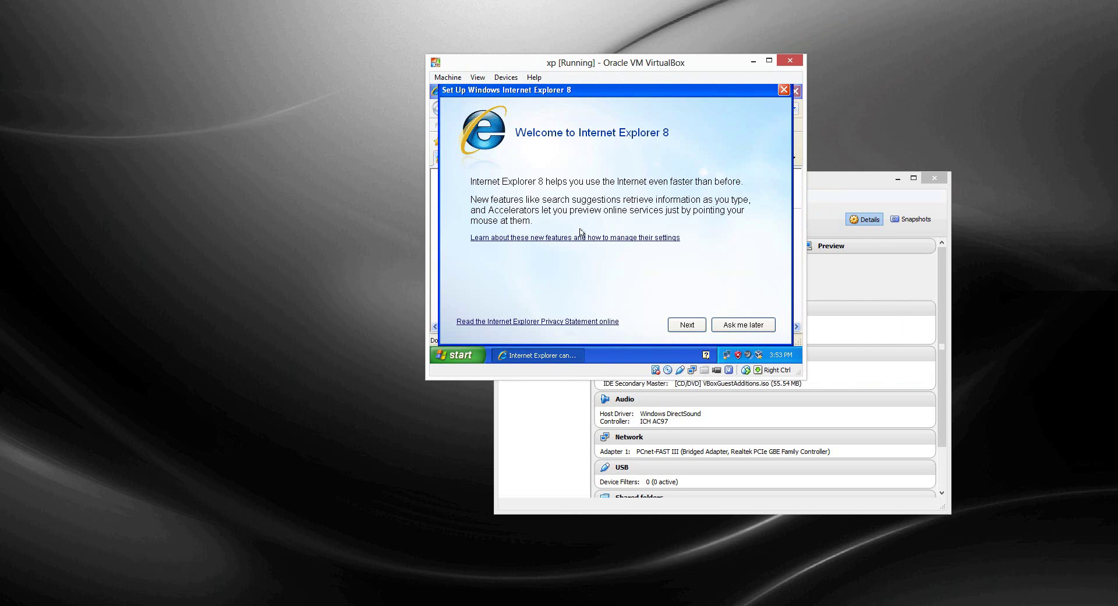
click(743, 324)
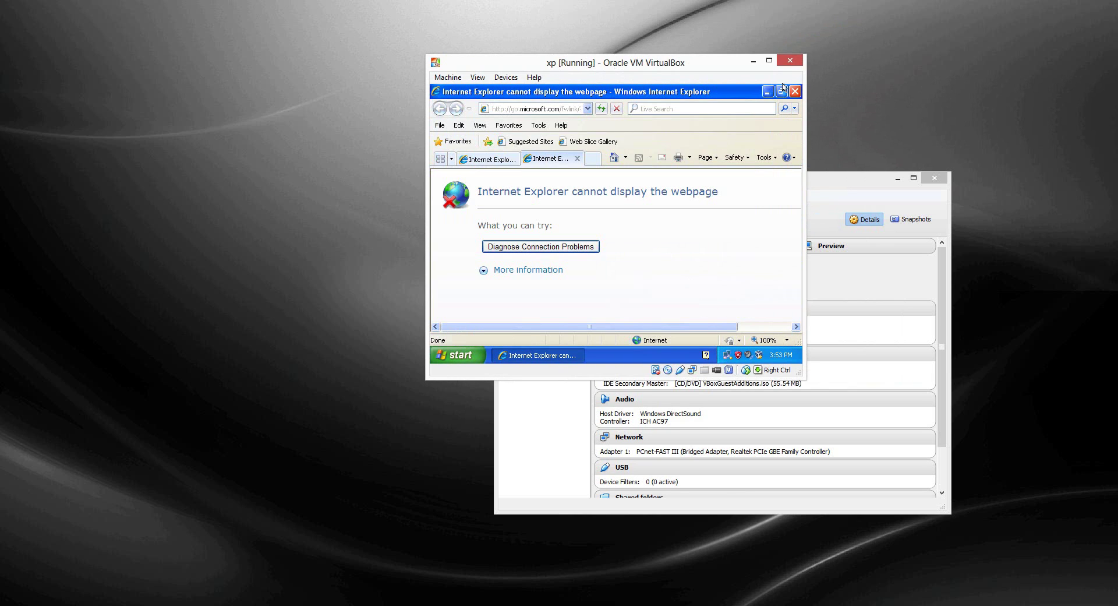
Step: Fill the screen with the VM, reload the first tab to MSN.com, and close the error tab
click(769, 61)
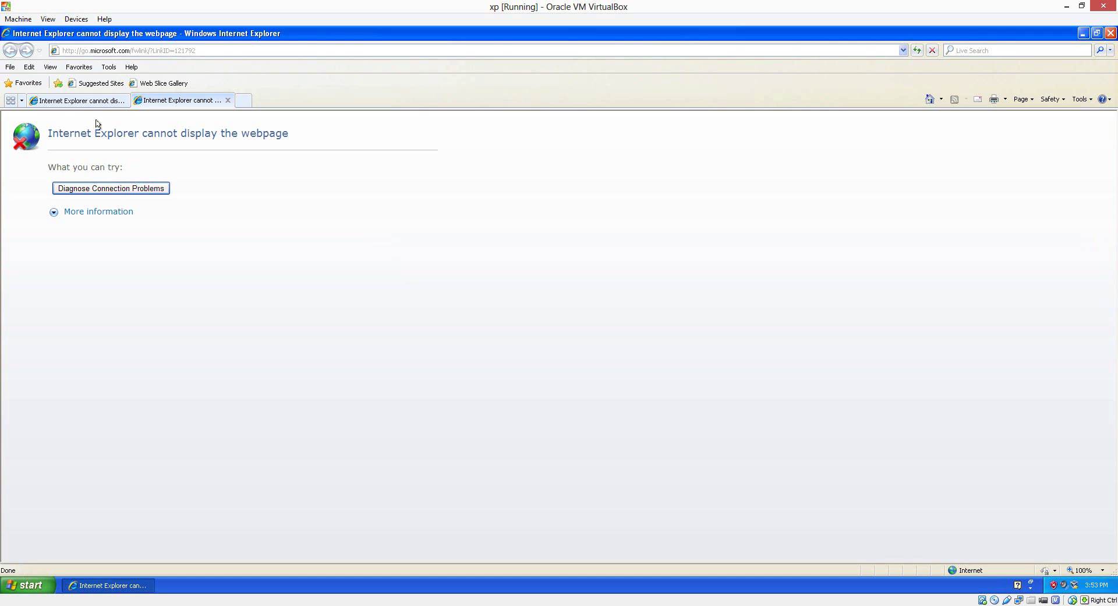
click(96, 102)
click(917, 51)
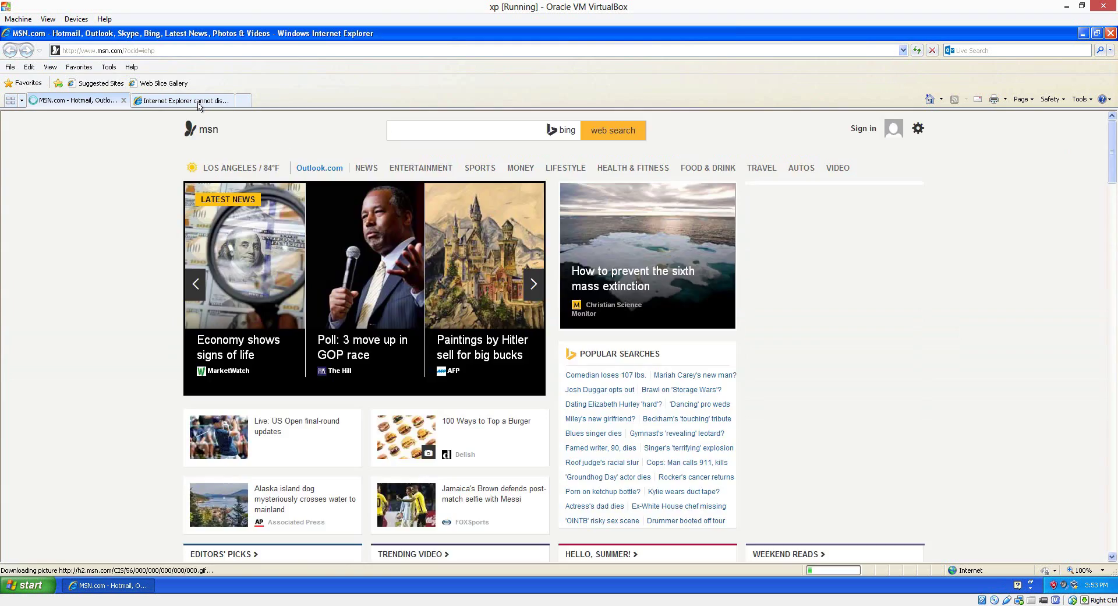
click(199, 104)
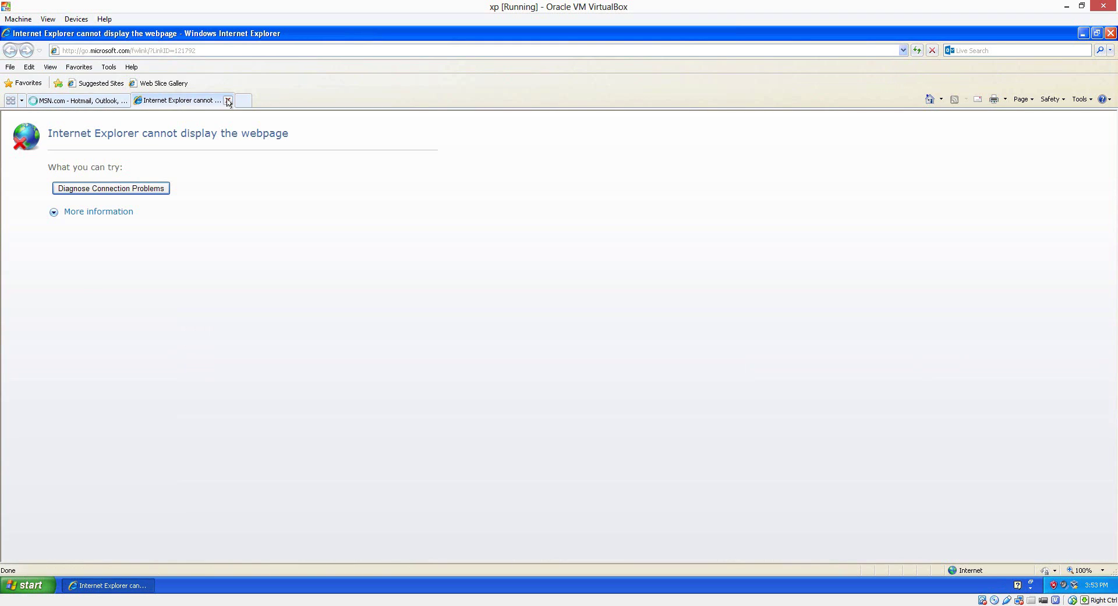
click(228, 100)
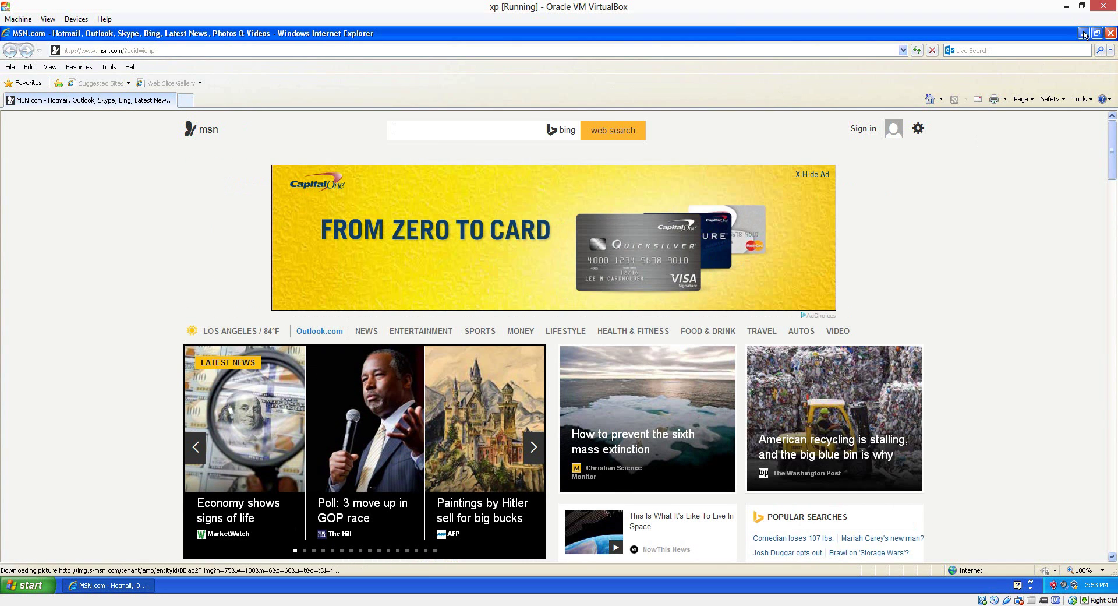
Step: Search for 'trsm viewer' from the browser's address bar
click(1084, 34)
click(108, 585)
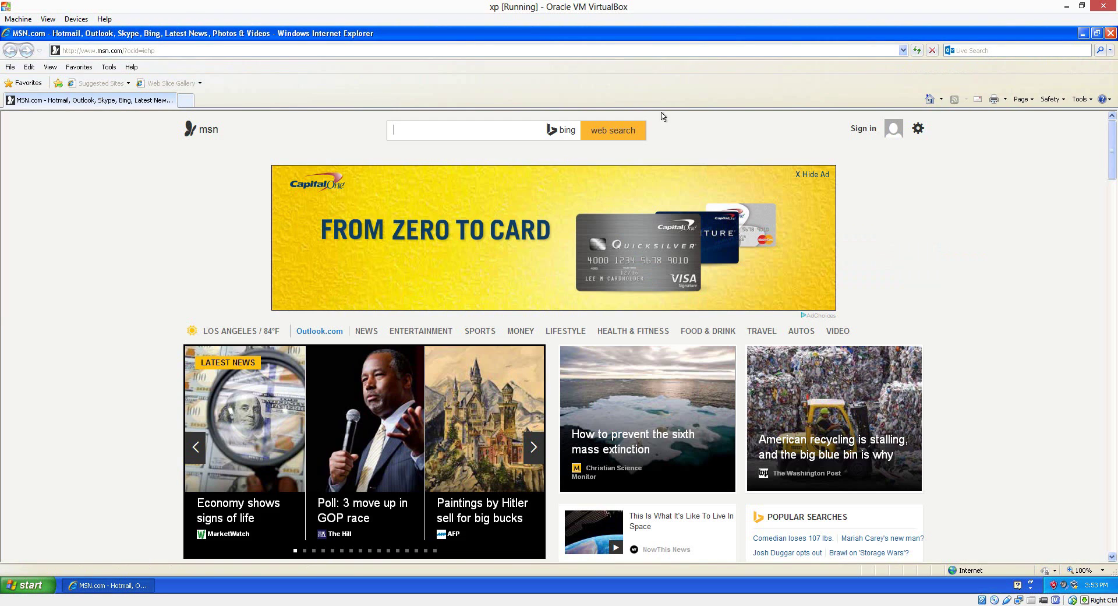
key(alt+f)
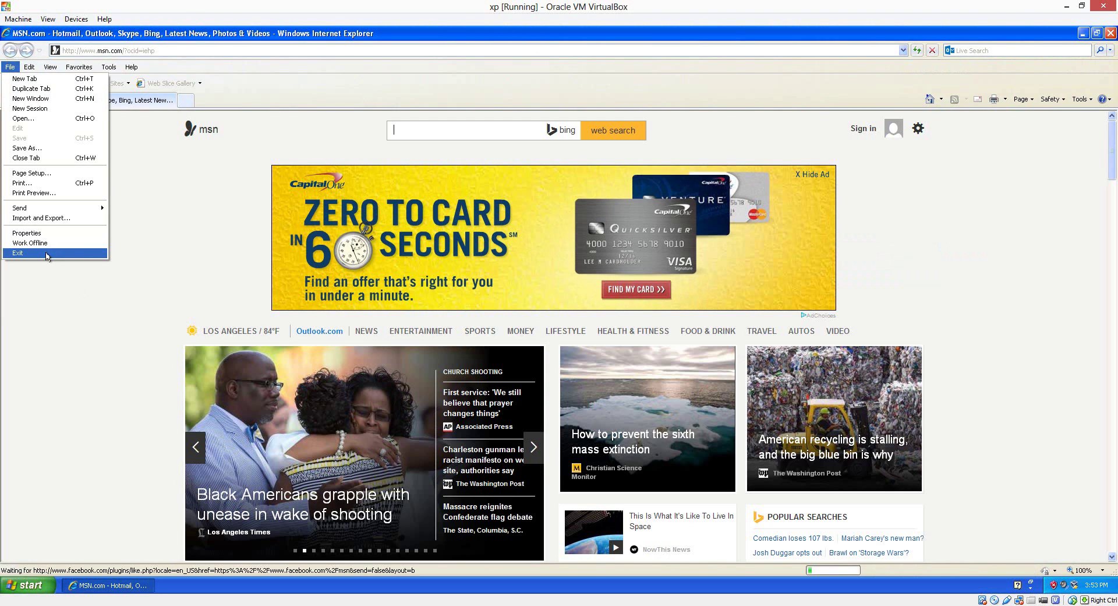
click(362, 51)
text(trs)
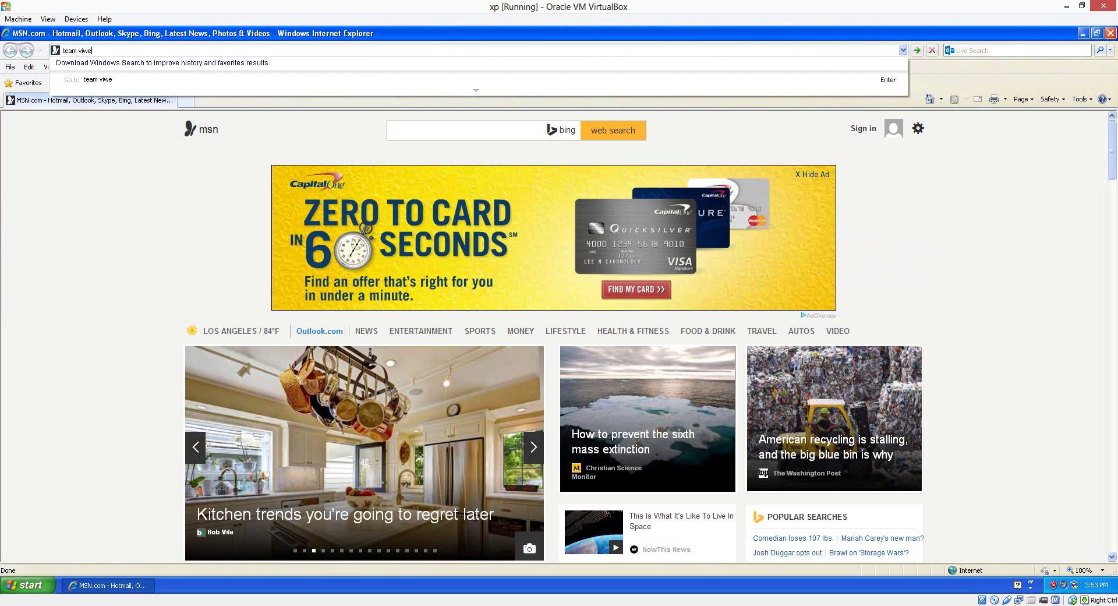
text(m viewer)
key(Return)
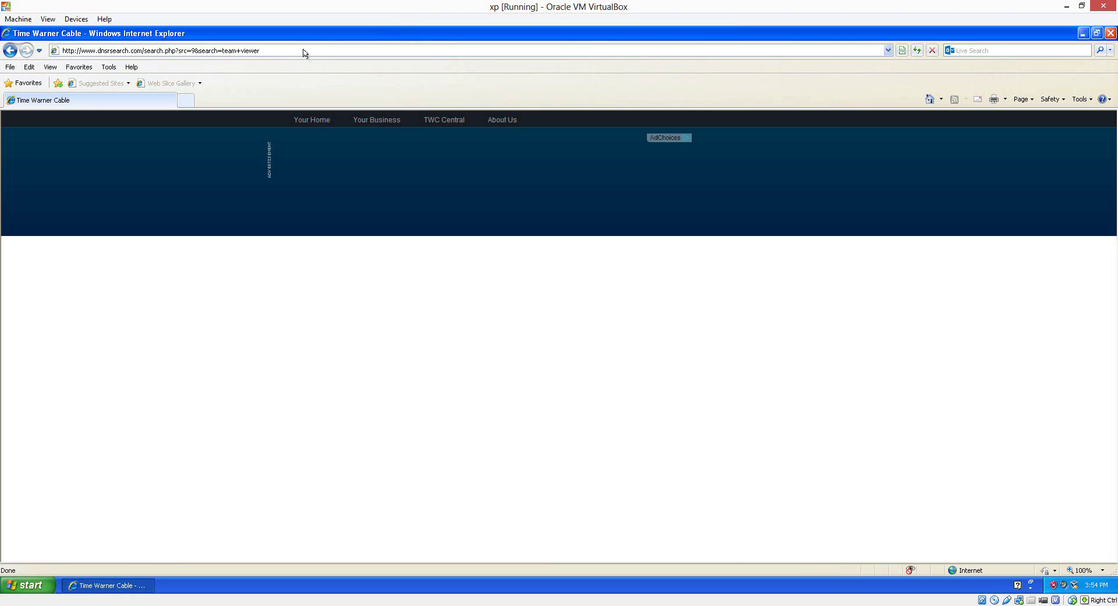
Step: Go to google.com, search 'team viewer', and open the TeamViewer homepage result
click(304, 50)
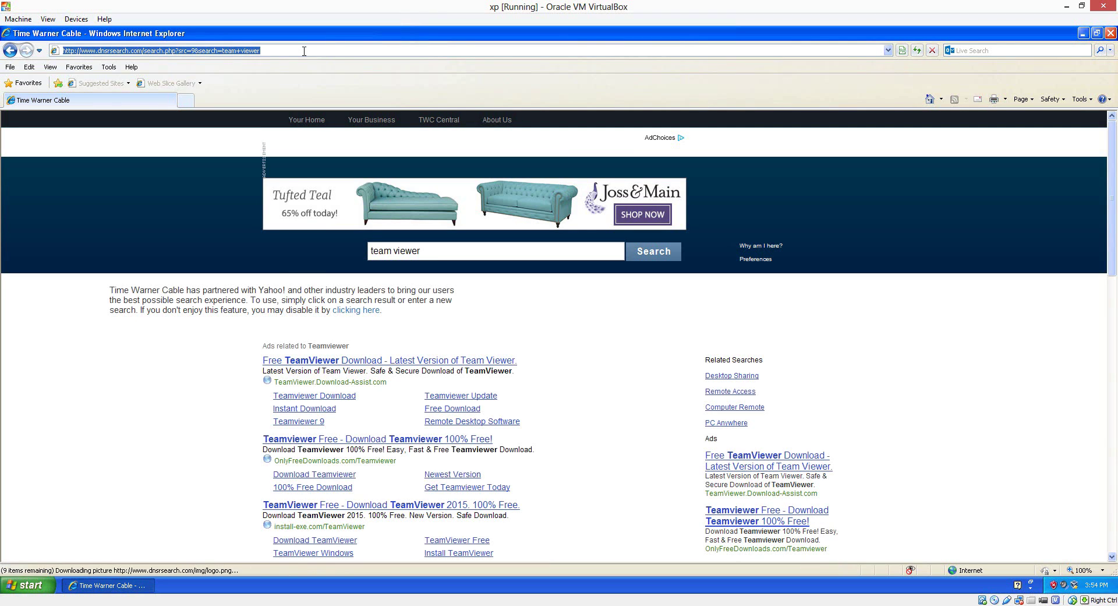
text(google.com)
key(Return)
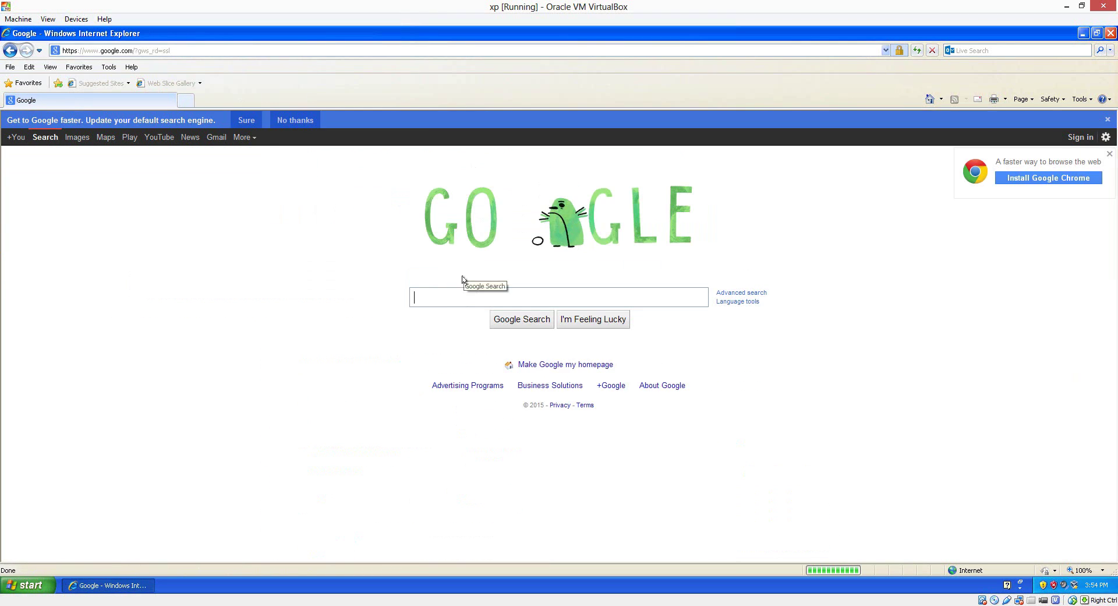
text(team viewer)
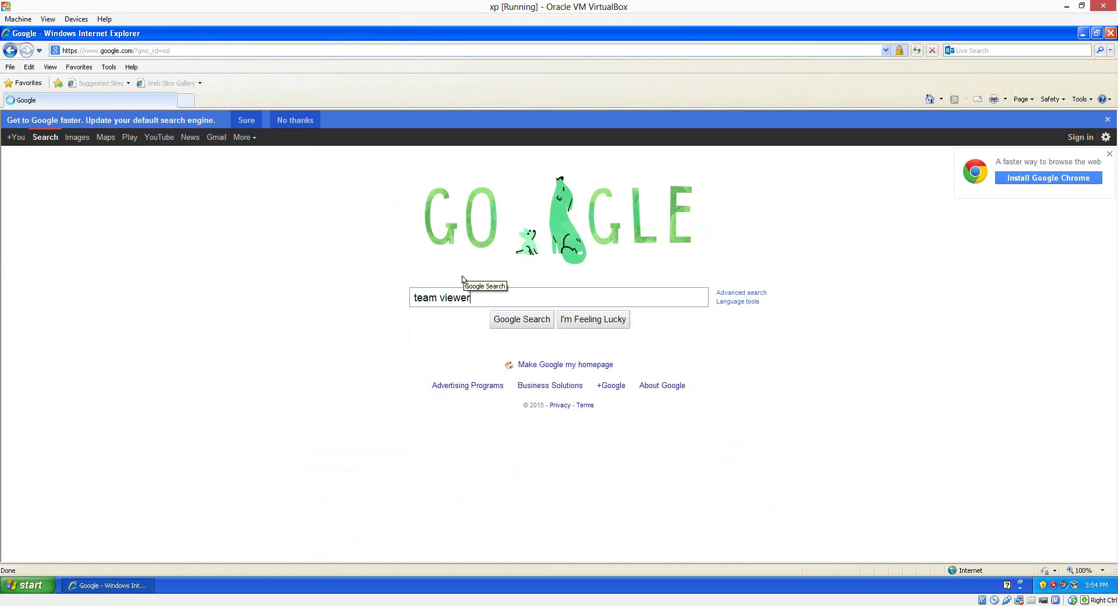
key(Return)
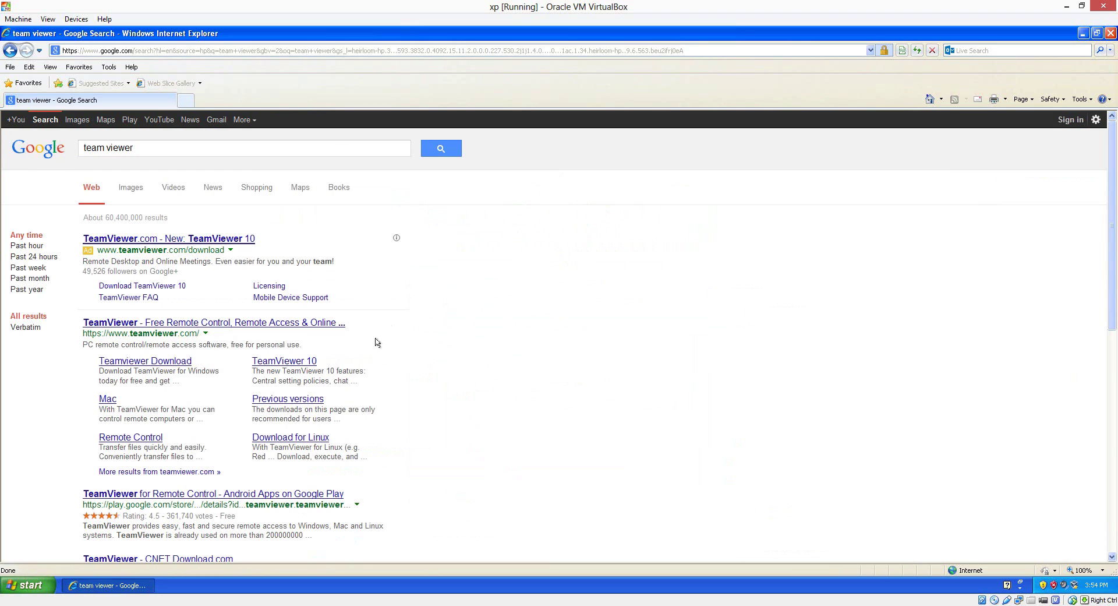
click(320, 326)
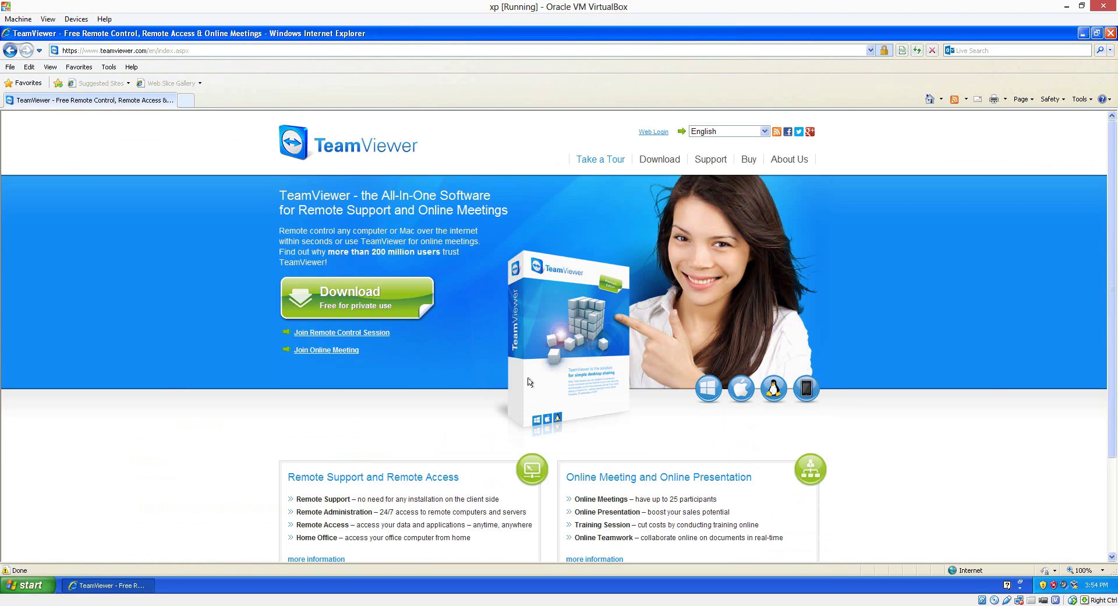
Step: Download TeamViewer_Setup_en.exe and run it, allowing the verified installer
click(529, 382)
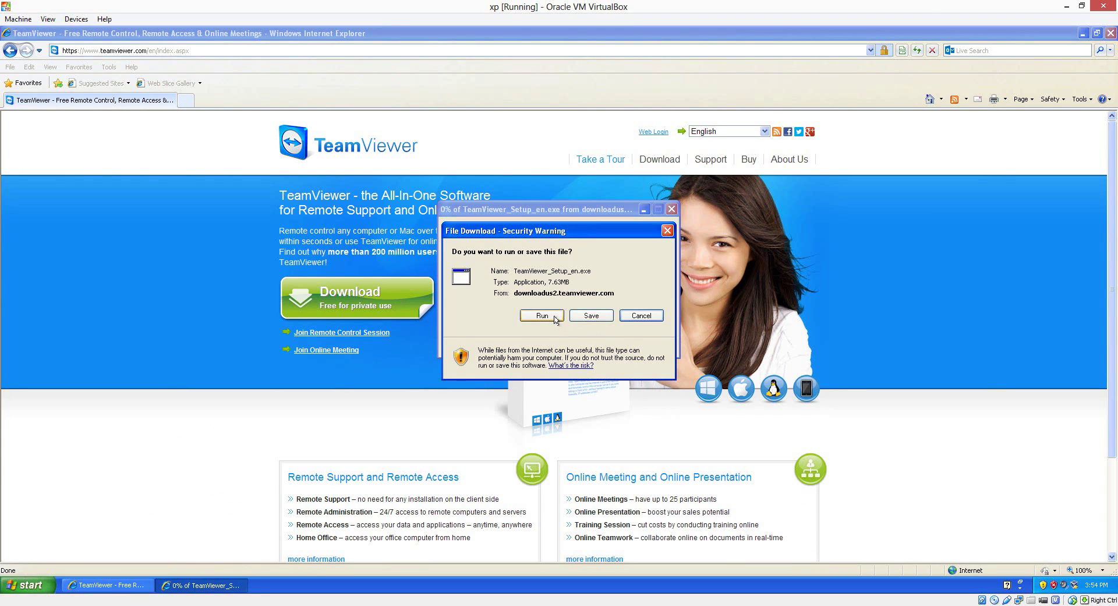
click(556, 317)
click(507, 320)
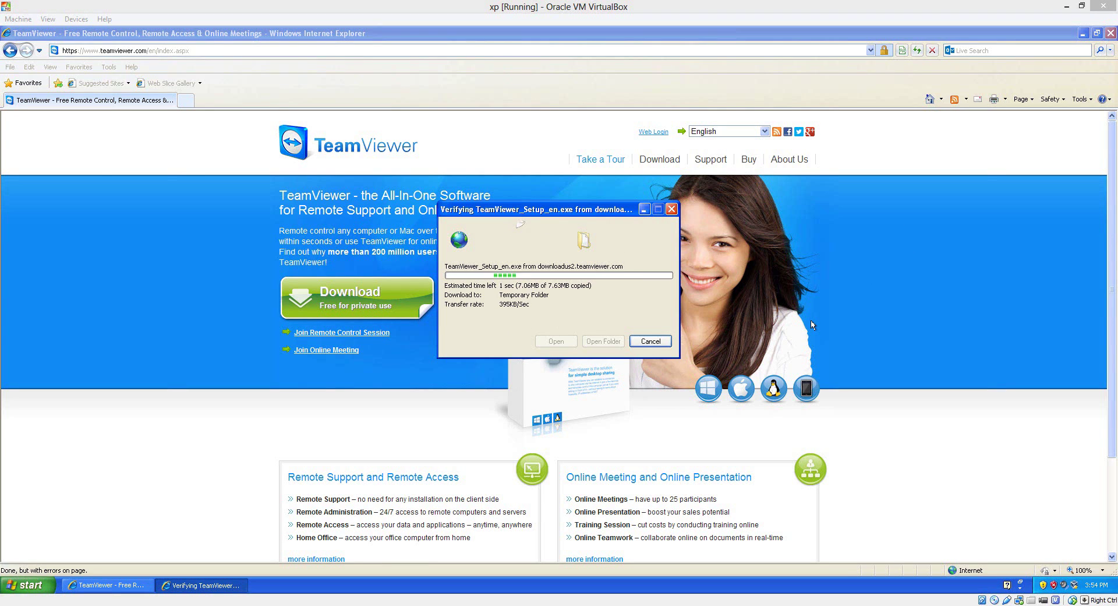
click(583, 260)
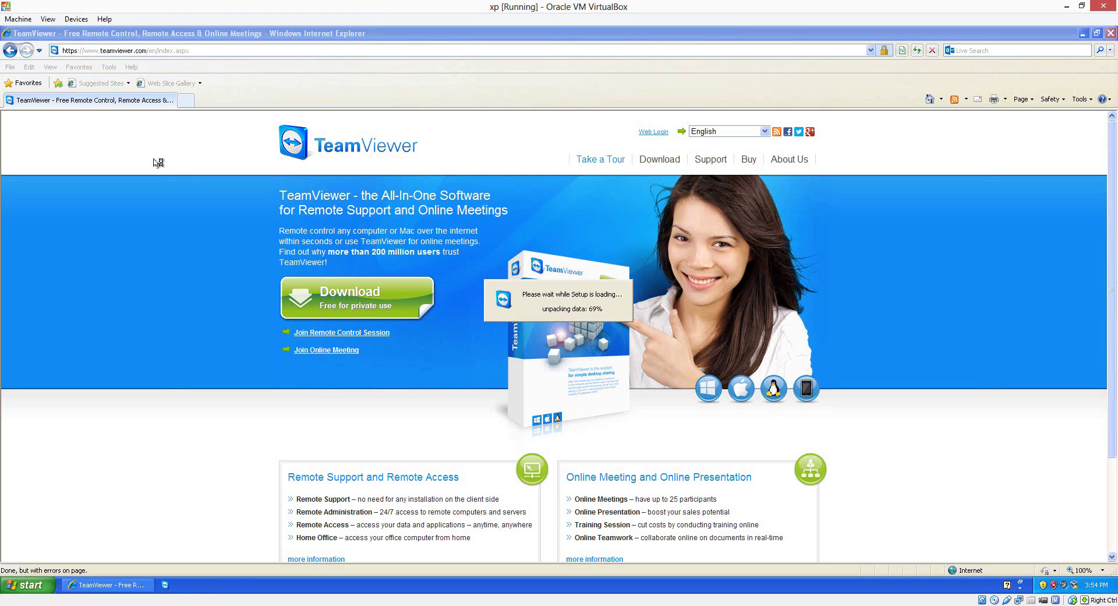
Step: Exit Internet Explorer through its File menu
click(11, 68)
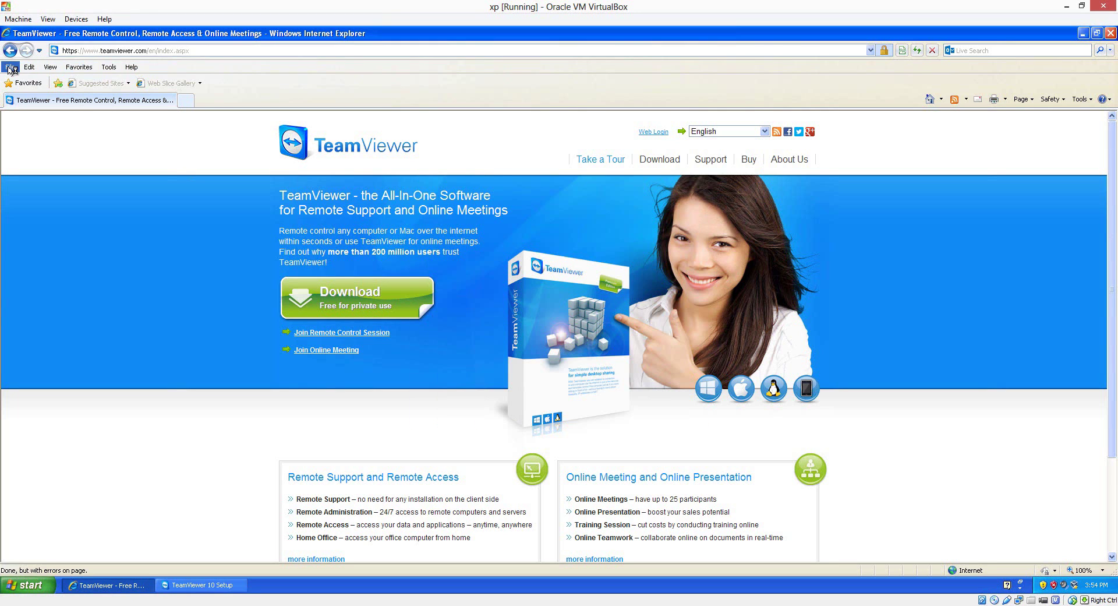
click(11, 69)
click(41, 255)
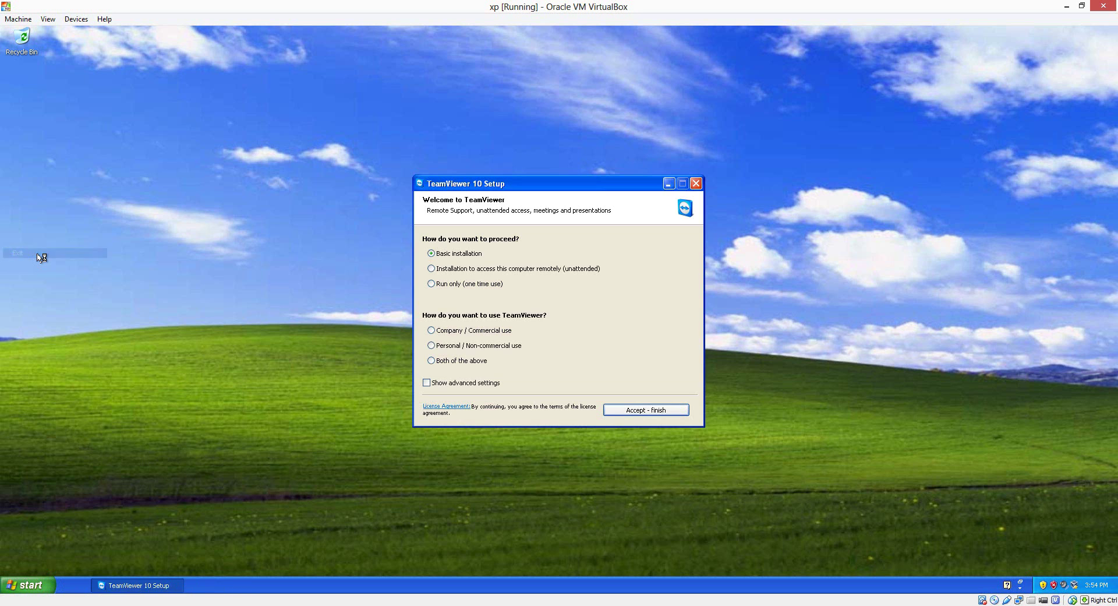
Step: Start TeamViewer for one-time personal use without installing and dismiss the welcome tour
click(479, 290)
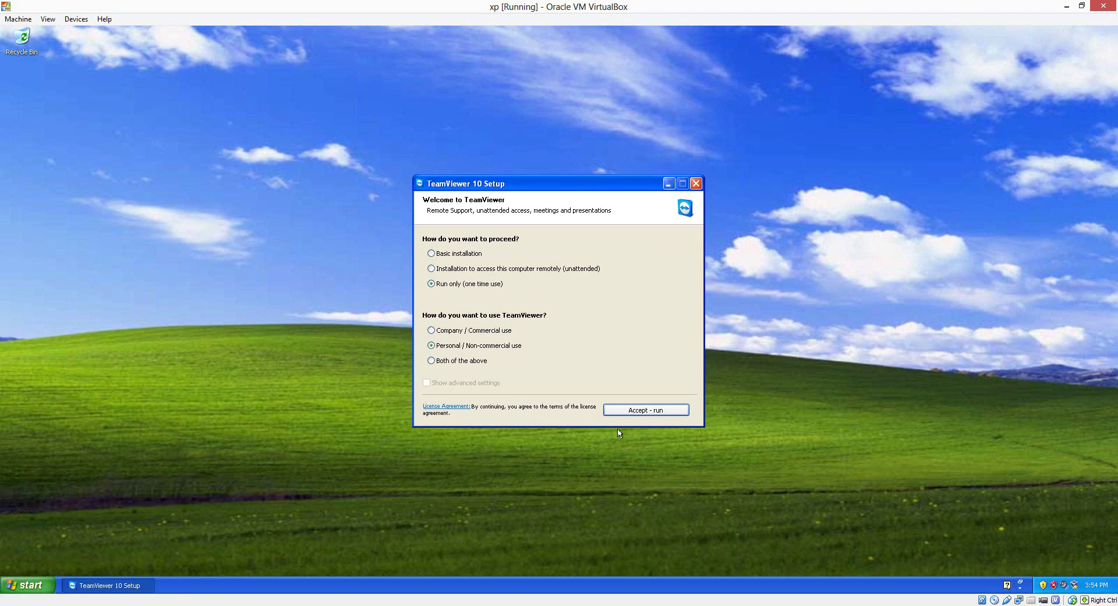
click(644, 411)
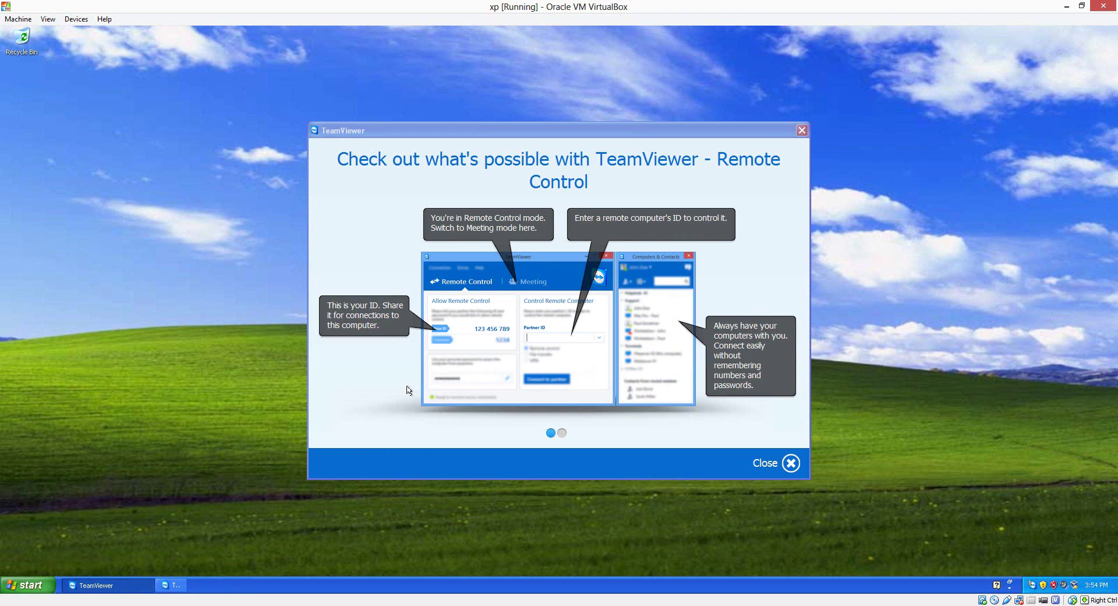
click(791, 463)
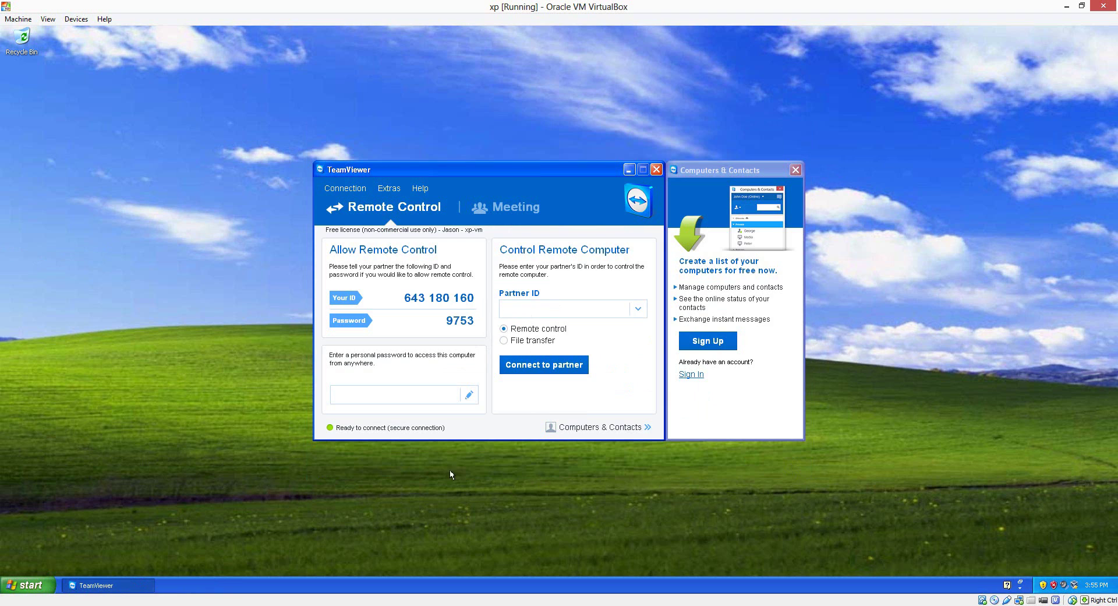
Step: Search the host's Start menu for 'team viewer' and 'setup team', then clear the search
click(28, 585)
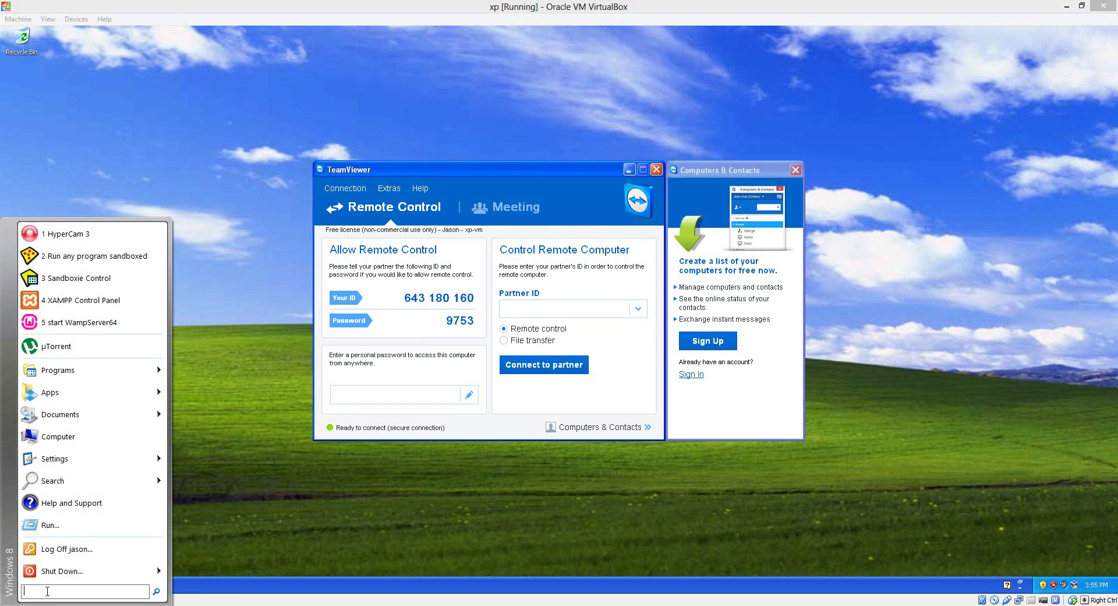
text(team)
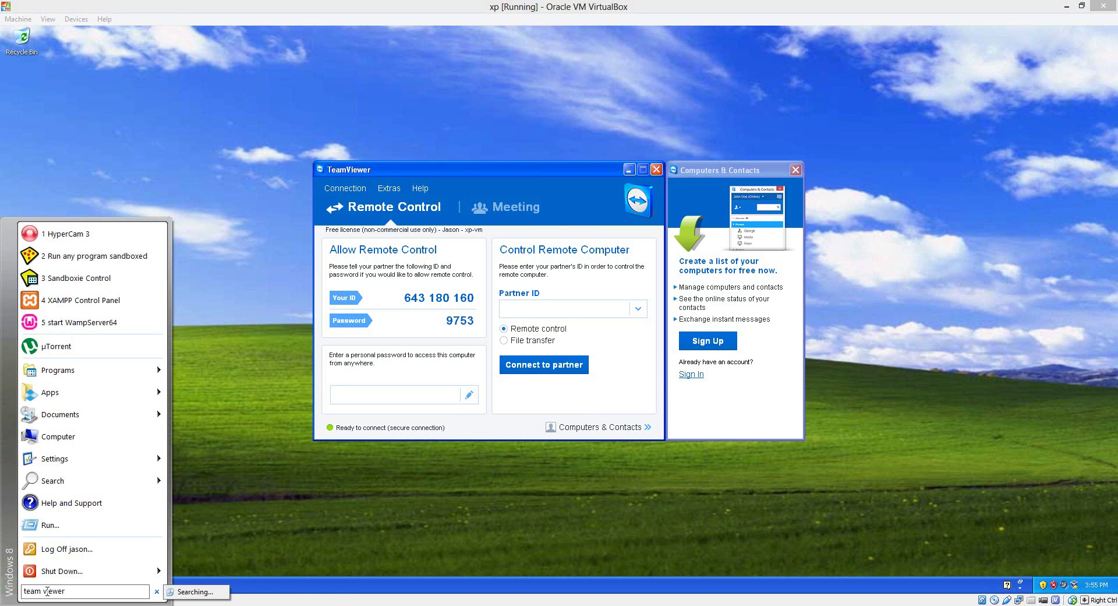
text(viewer)
key(BackSpace)
key(BackSpace)
key(BackSpace)
key(BackSpace)
key(BackSpace)
key(BackSpace)
key(BackSpace)
key(BackSpace)
key(BackSpace)
key(BackSpace)
key(BackSpace)
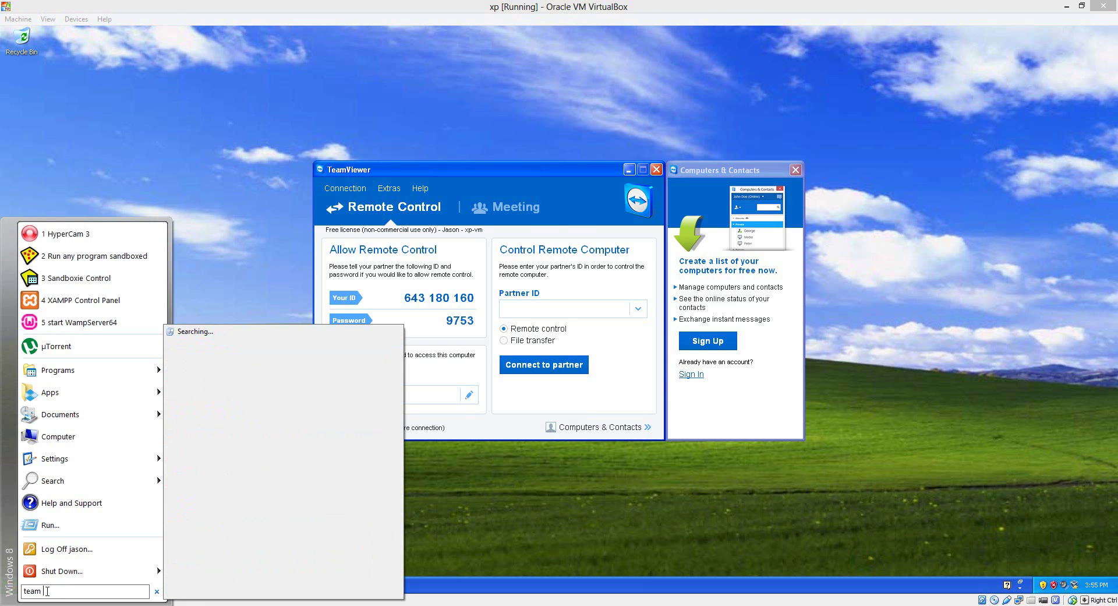
text(setup team)
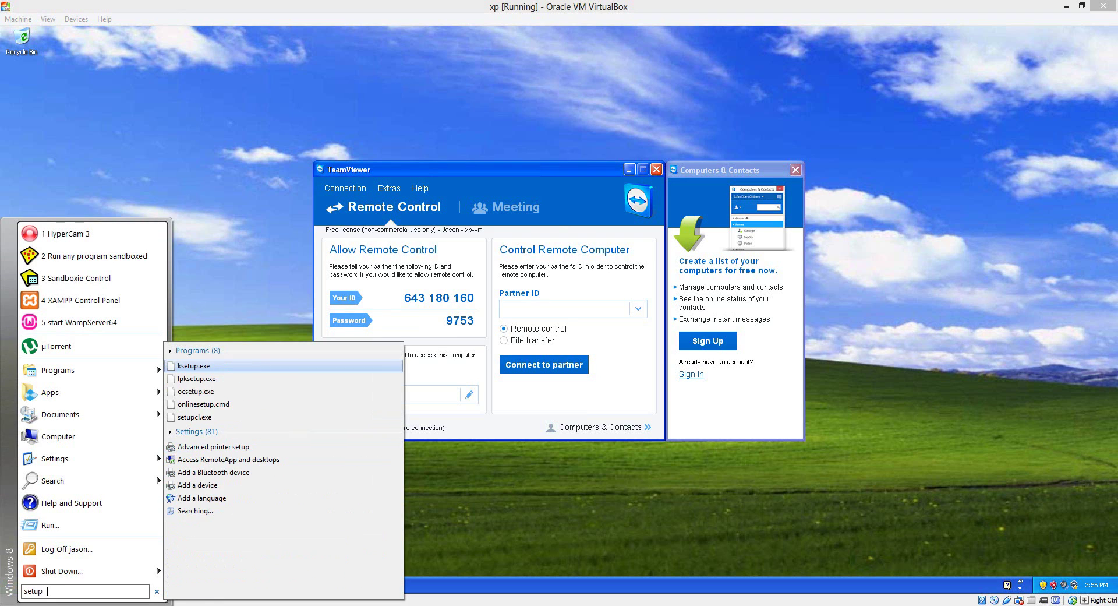
key(BackSpace)
key(BackSpace)
key(BackSpace)
key(BackSpace)
key(BackSpace)
key(BackSpace)
key(BackSpace)
key(BackSpace)
key(BackSpace)
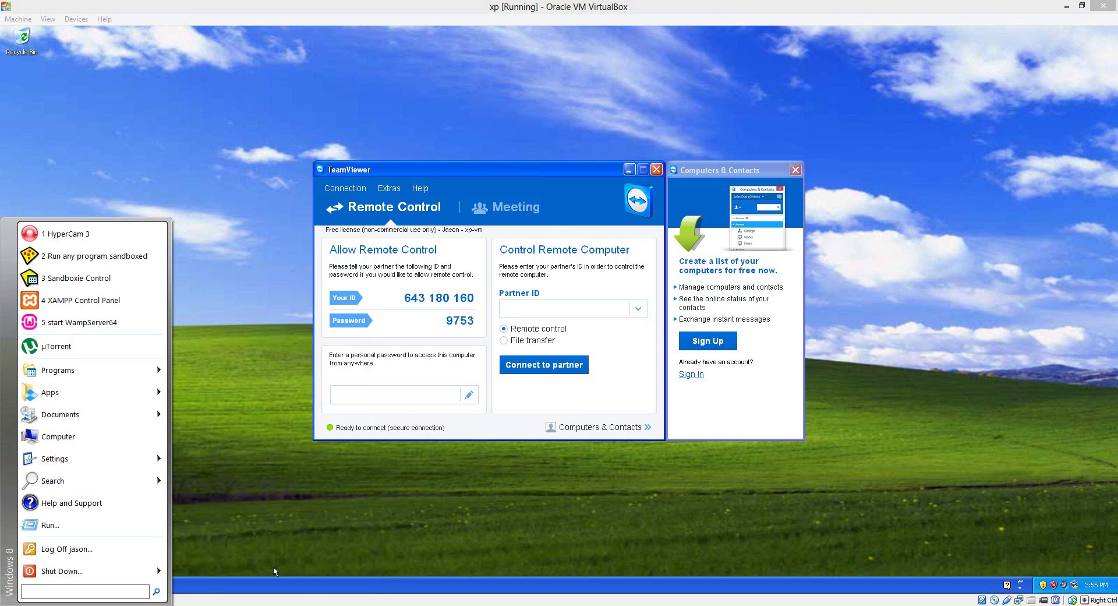
Step: In Chrome, search 'team viewer', open teamviewer.com, and set TeamViewer_Setup_en.exe to open when done
click(371, 518)
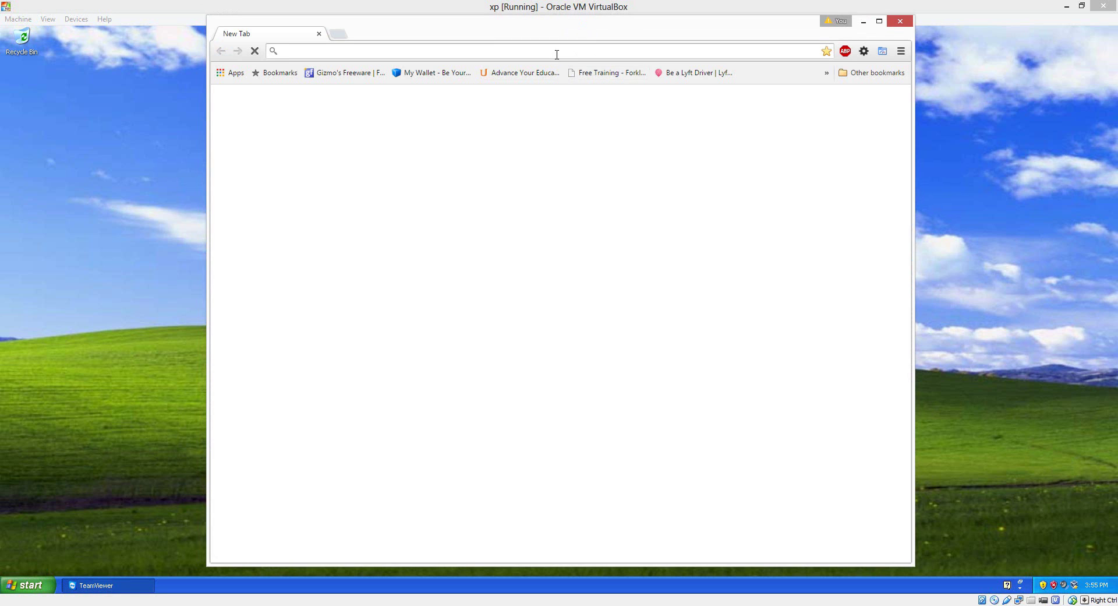
text(team viewer)
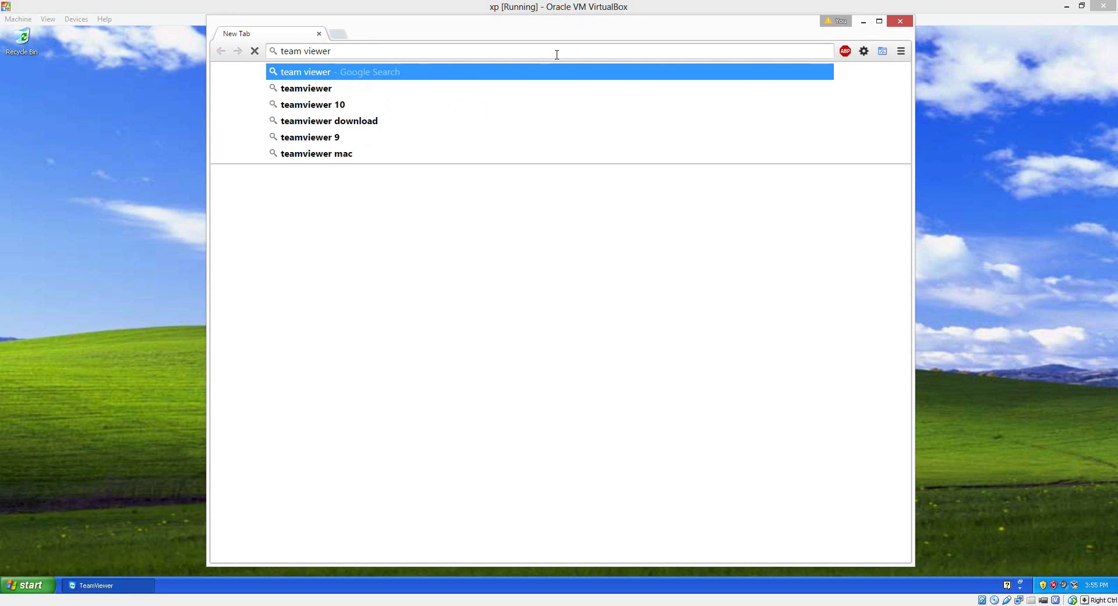
key(Return)
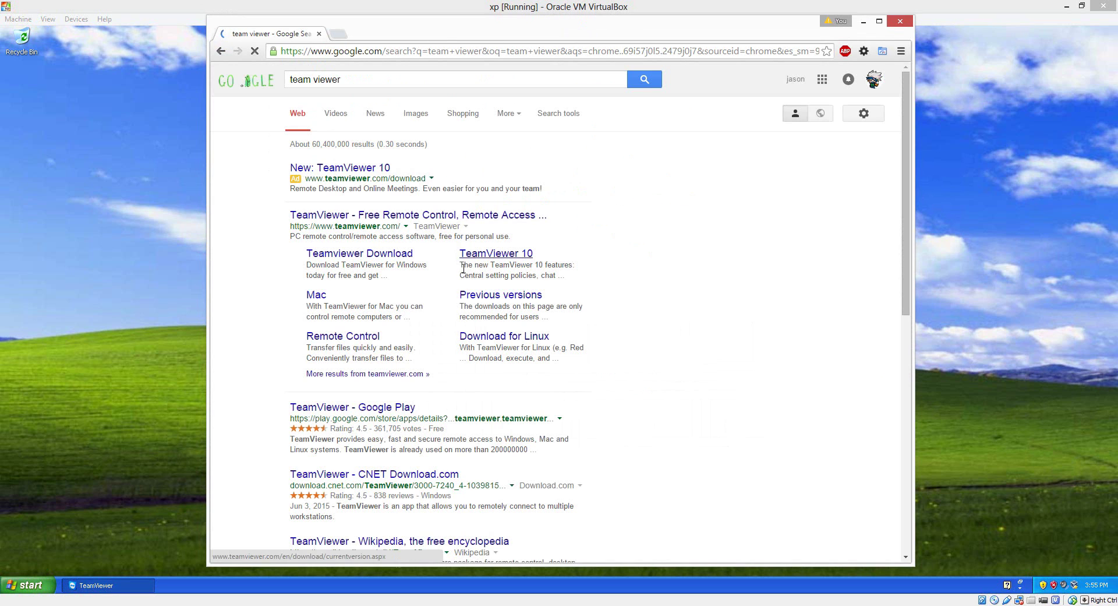
click(440, 221)
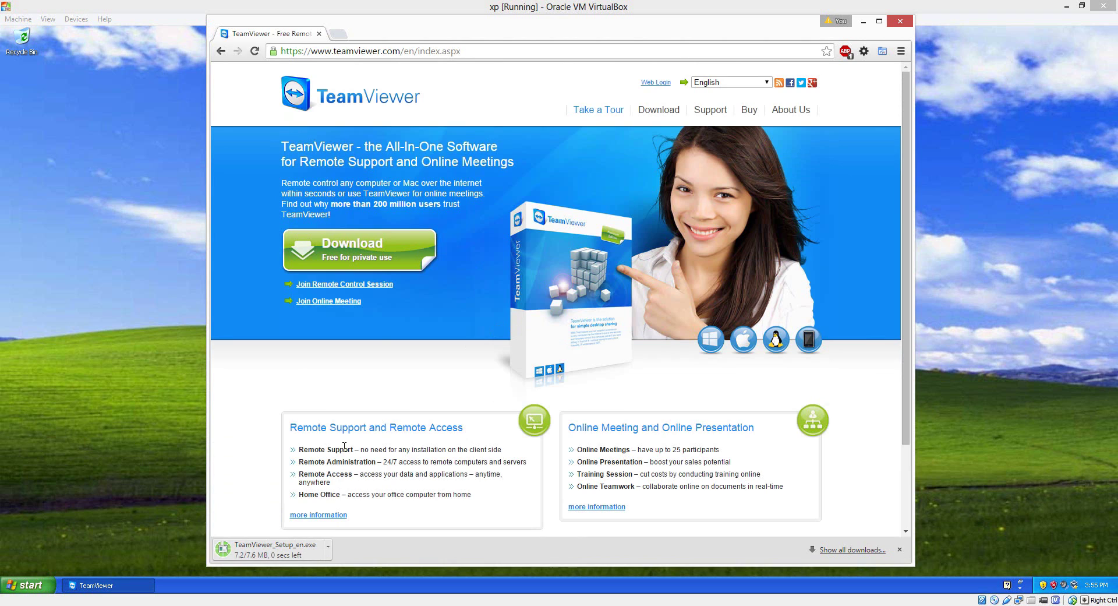
right_click(316, 546)
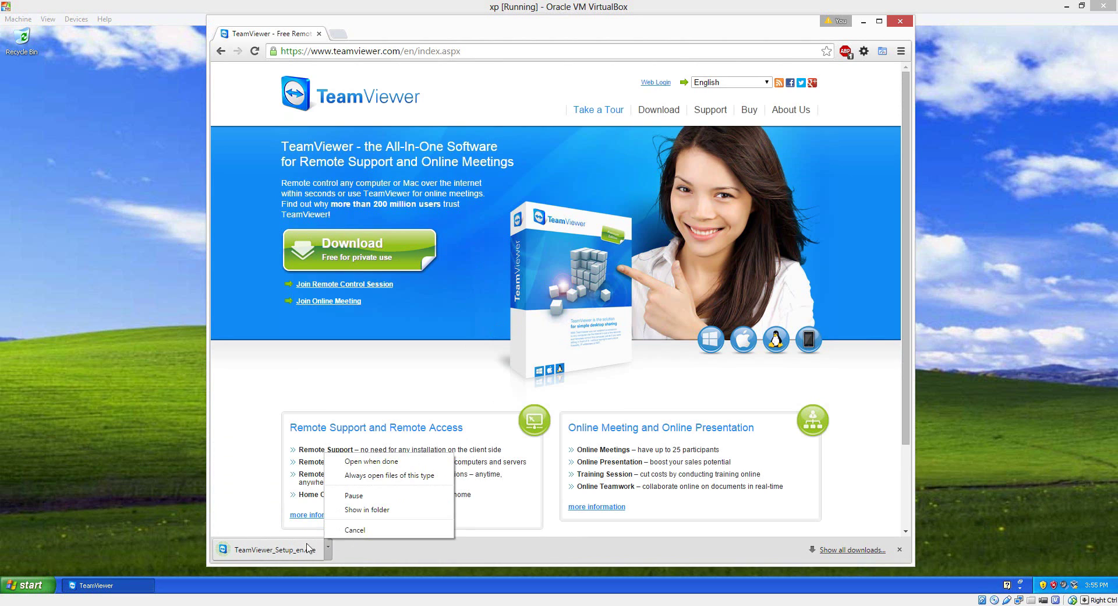
click(373, 462)
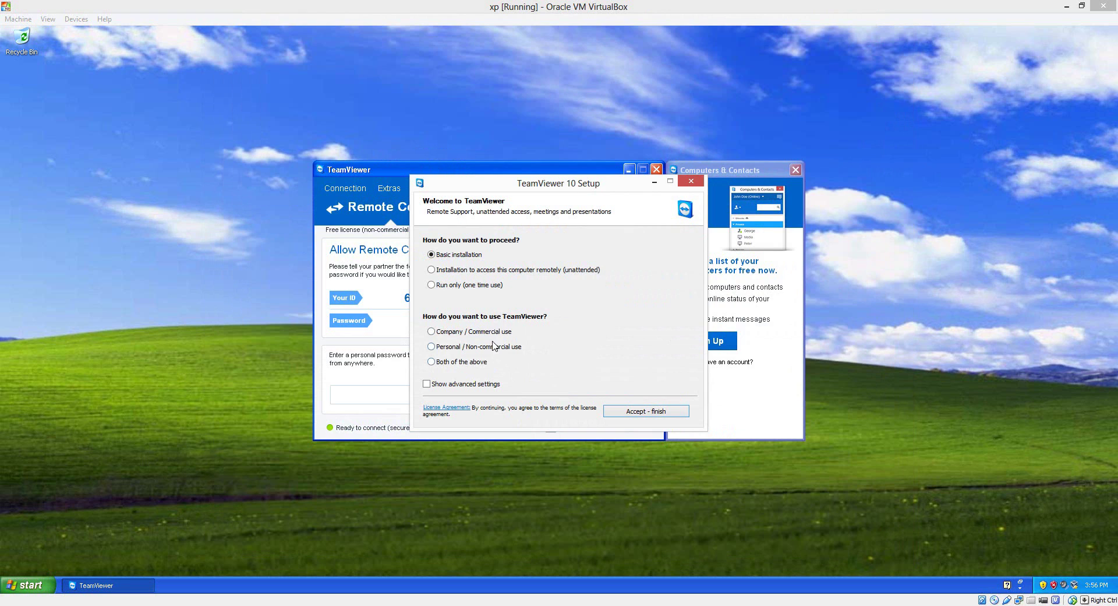
Step: Start TeamViewer on the host as run-only, for personal / non-commercial use
click(471, 285)
click(494, 347)
click(643, 412)
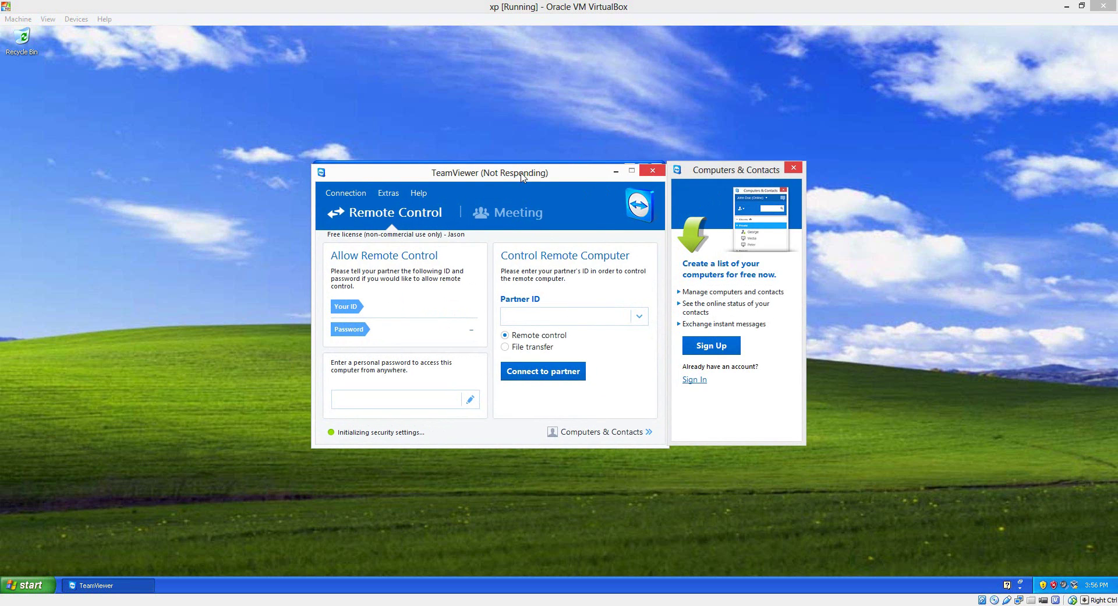
Step: Move the unresponsive TeamViewer window lower and minimize the XP virtual machine
mouse_move(523, 177)
mouse_down()
mouse_move(542, 185)
mouse_move(498, 171)
mouse_move(516, 172)
mouse_up()
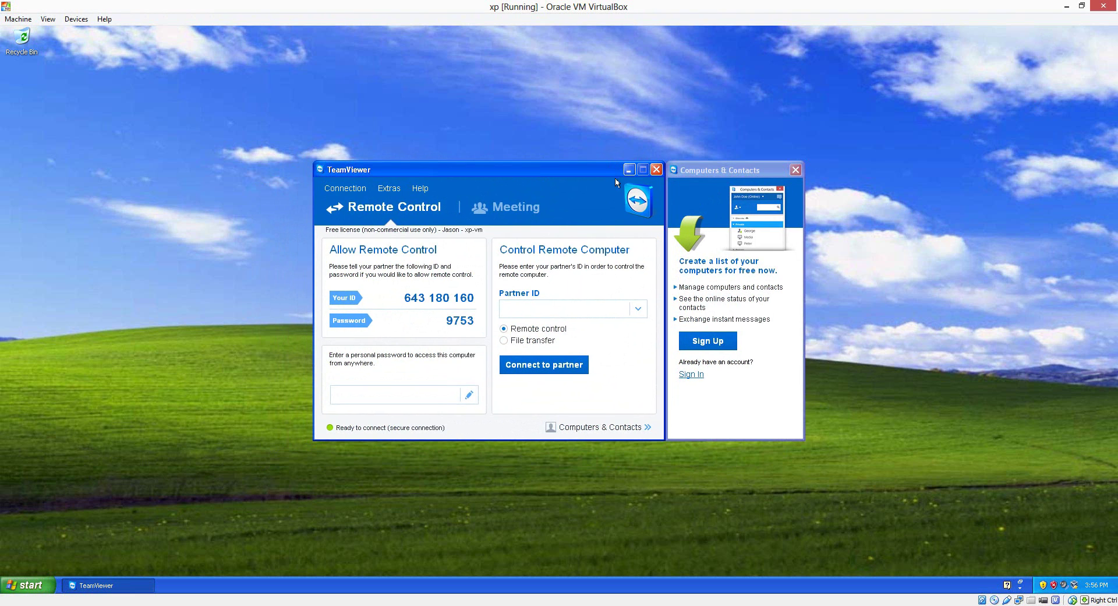
drag(547, 174, 560, 208)
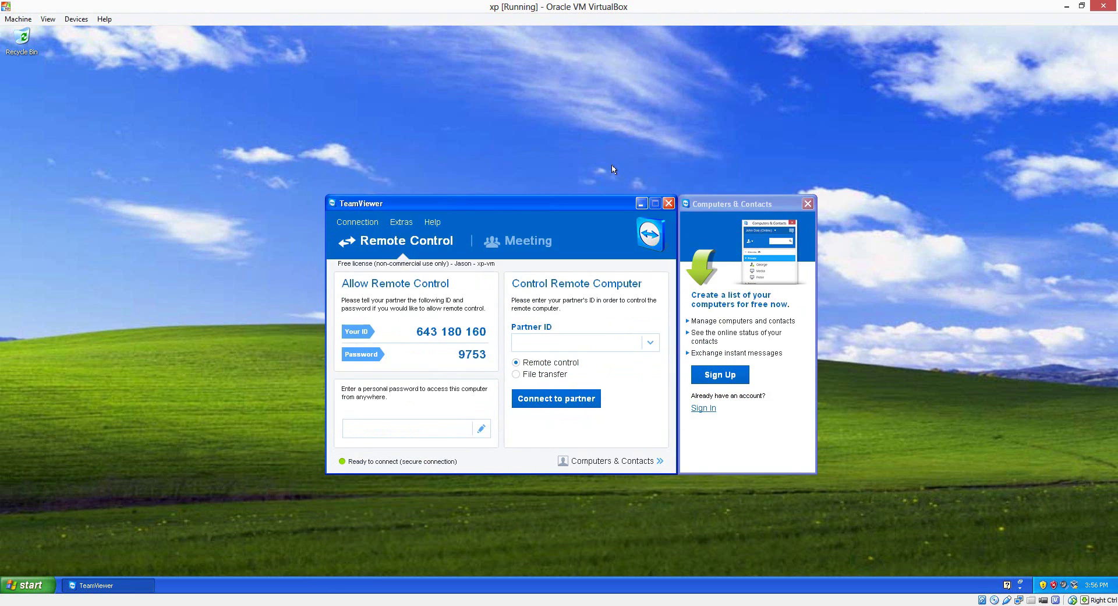
click(1067, 6)
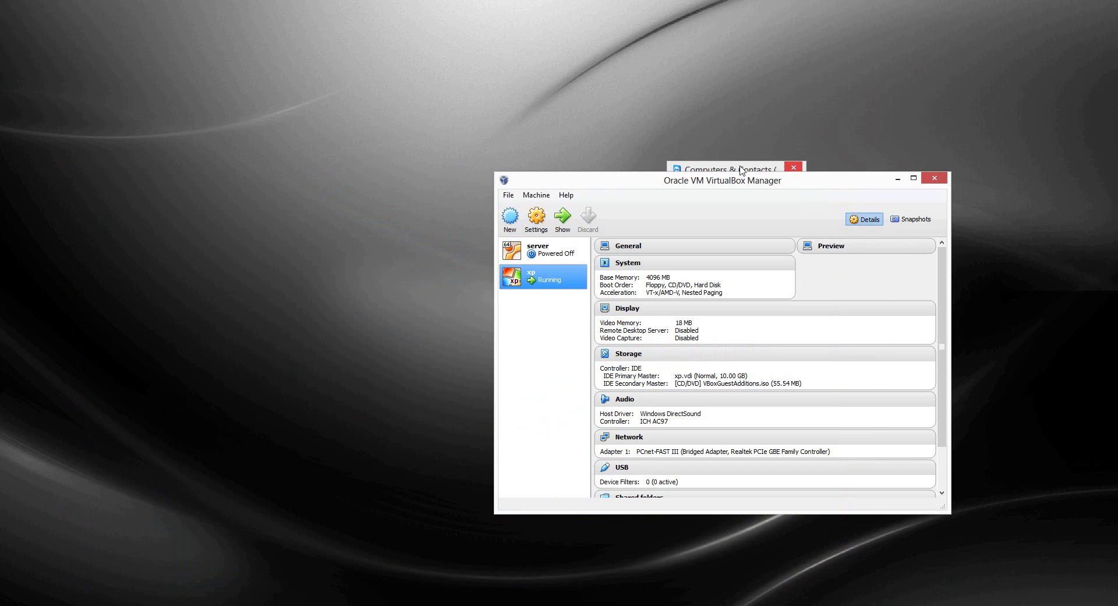
Step: Force-close the frozen host TeamViewer from its taskbar button, skipping the solution check
drag(740, 170, 386, 93)
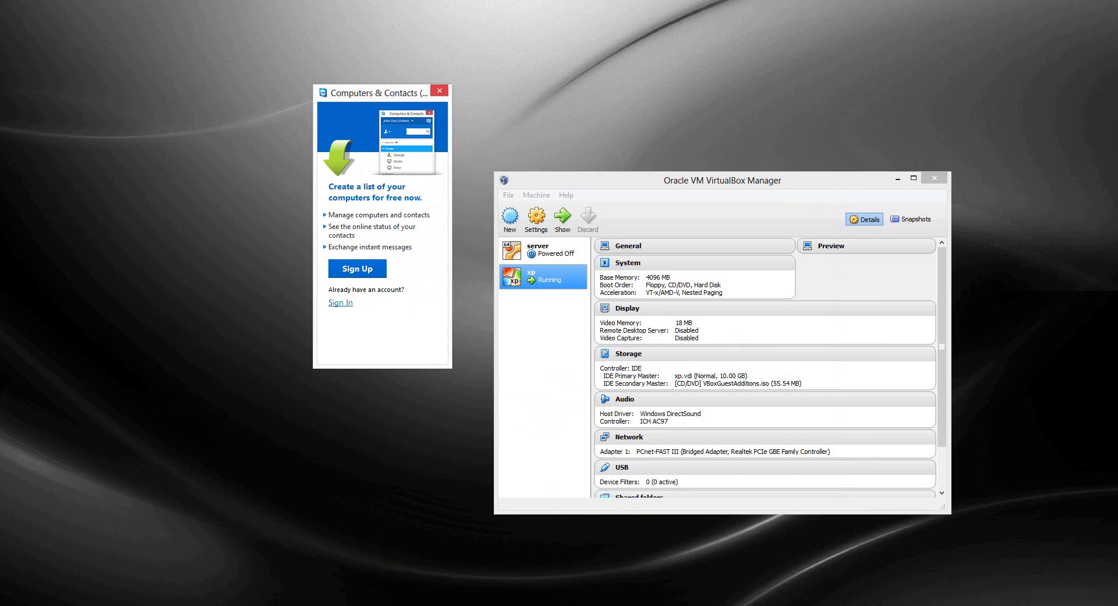
right_click(314, 605)
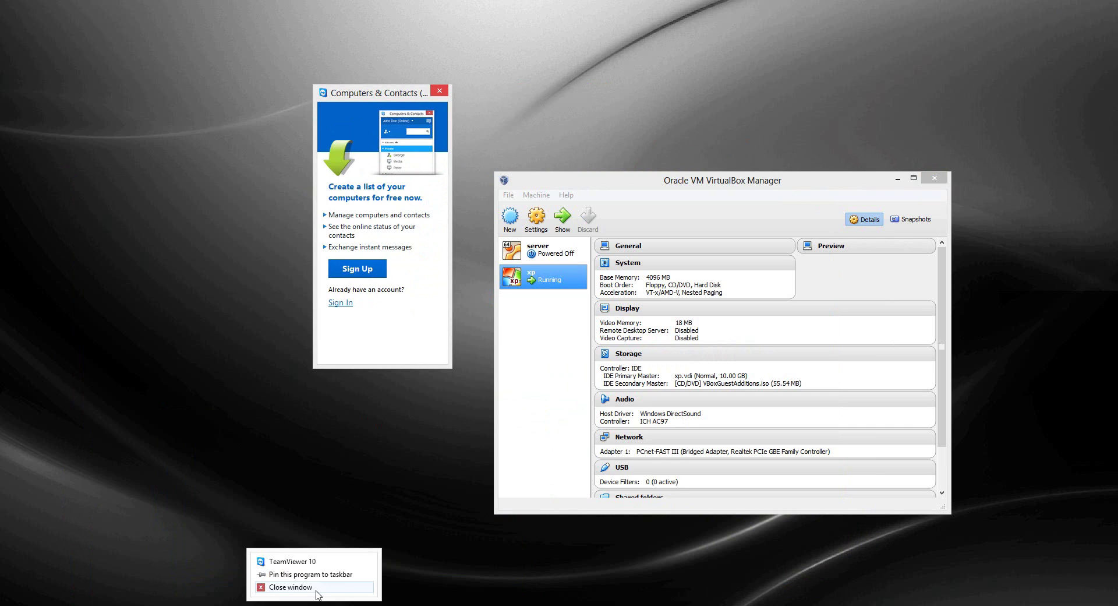
click(320, 565)
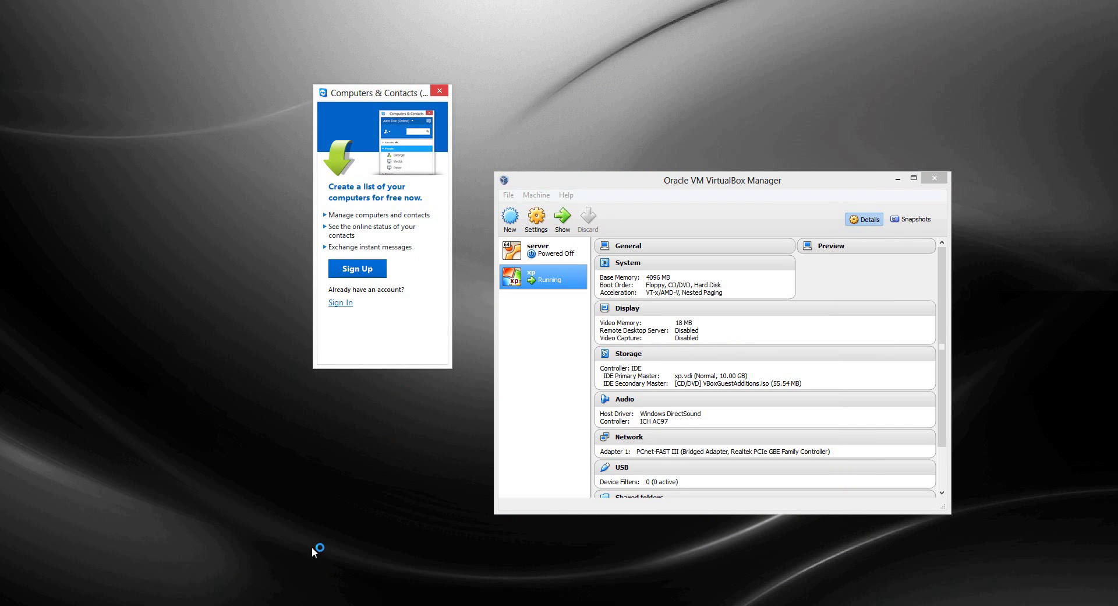
click(372, 250)
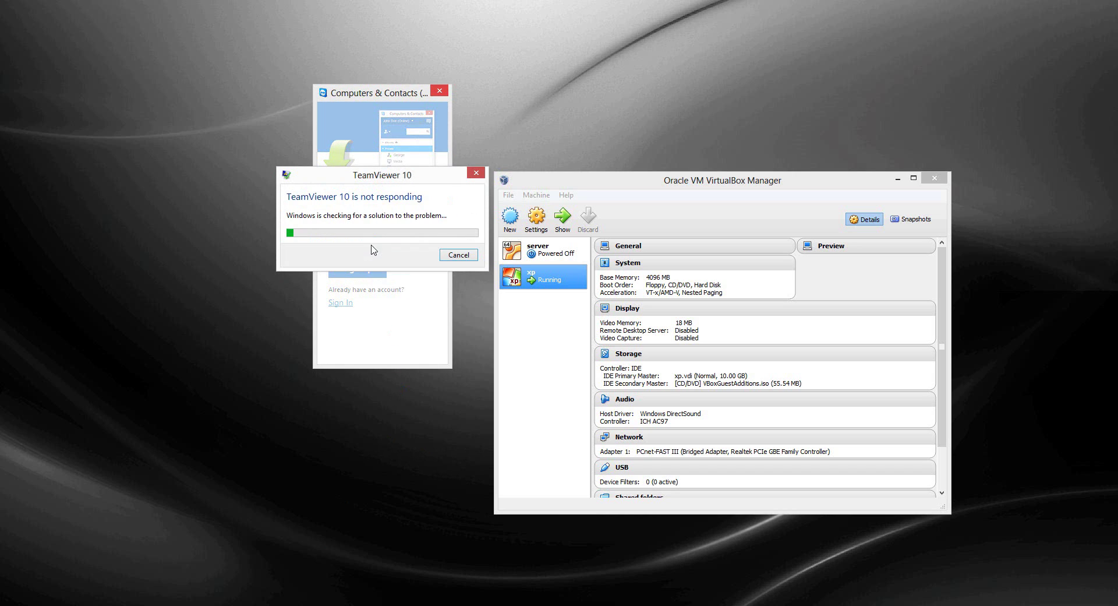
click(458, 255)
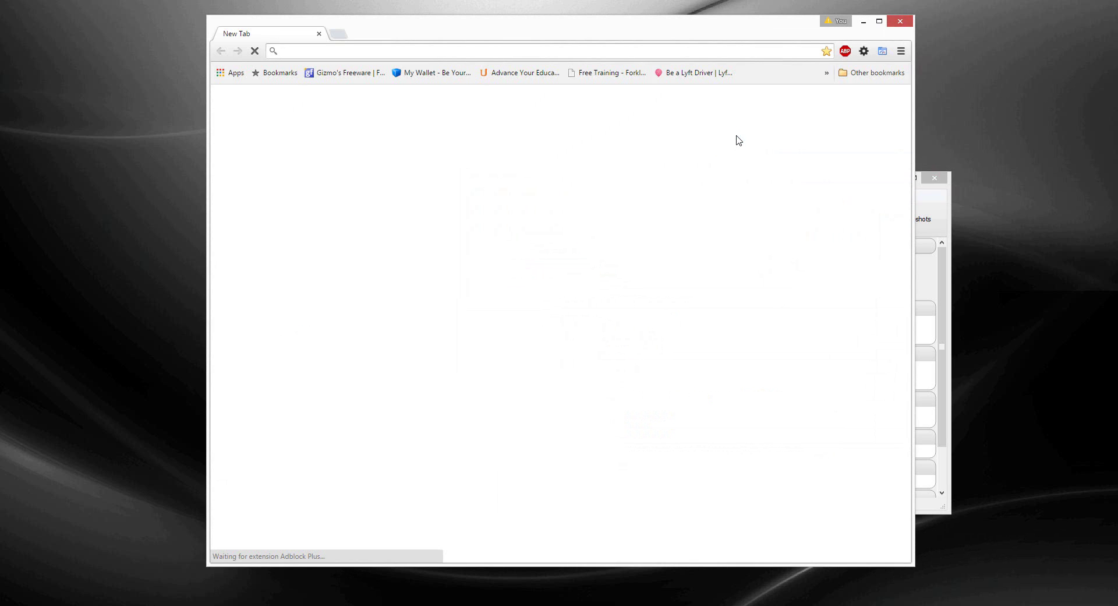
Step: Relaunch TeamViewer_Setup_en.exe from Chrome's Downloads list, then close Chrome
click(901, 51)
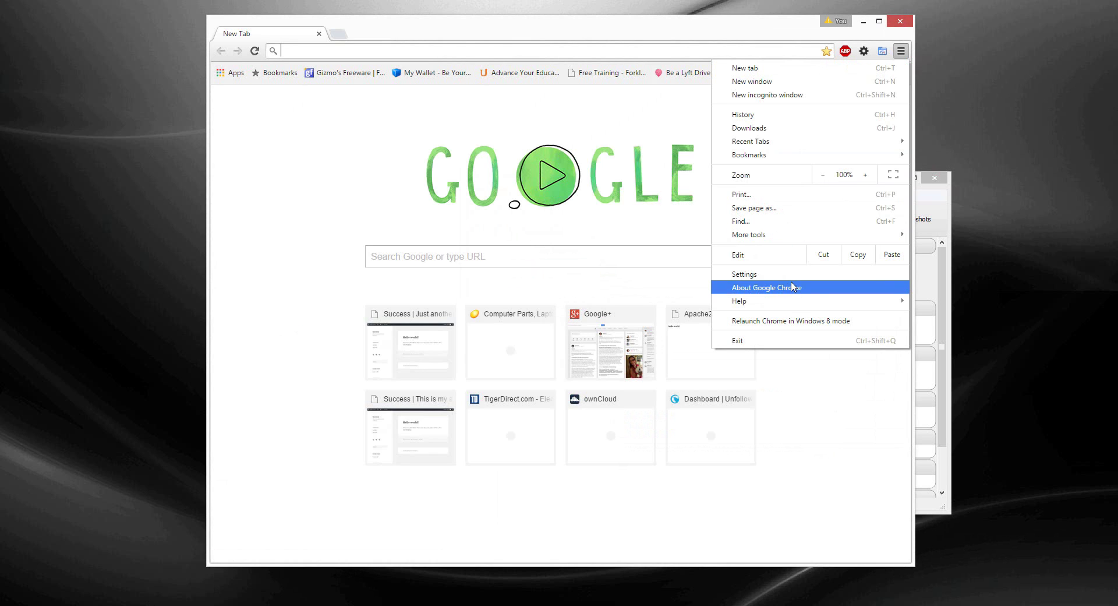
mouse_move(807, 301)
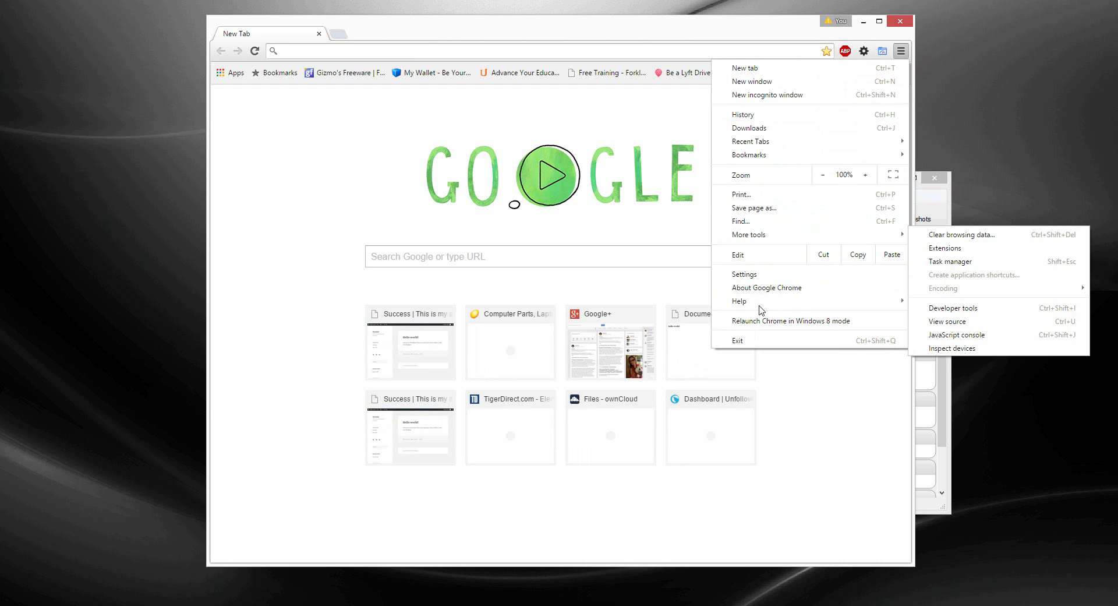
click(781, 127)
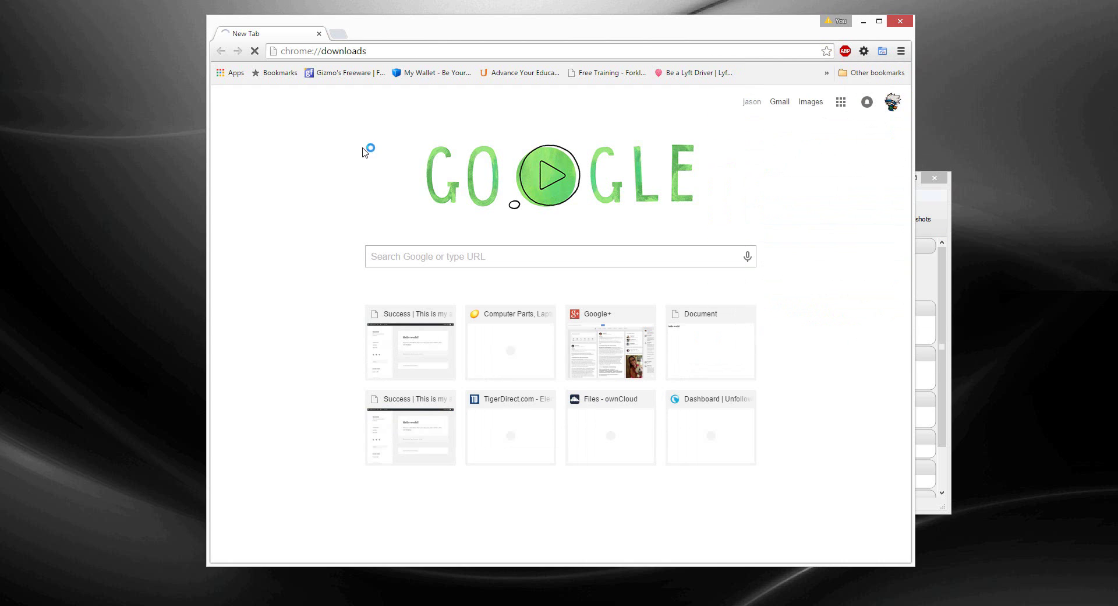
click(356, 113)
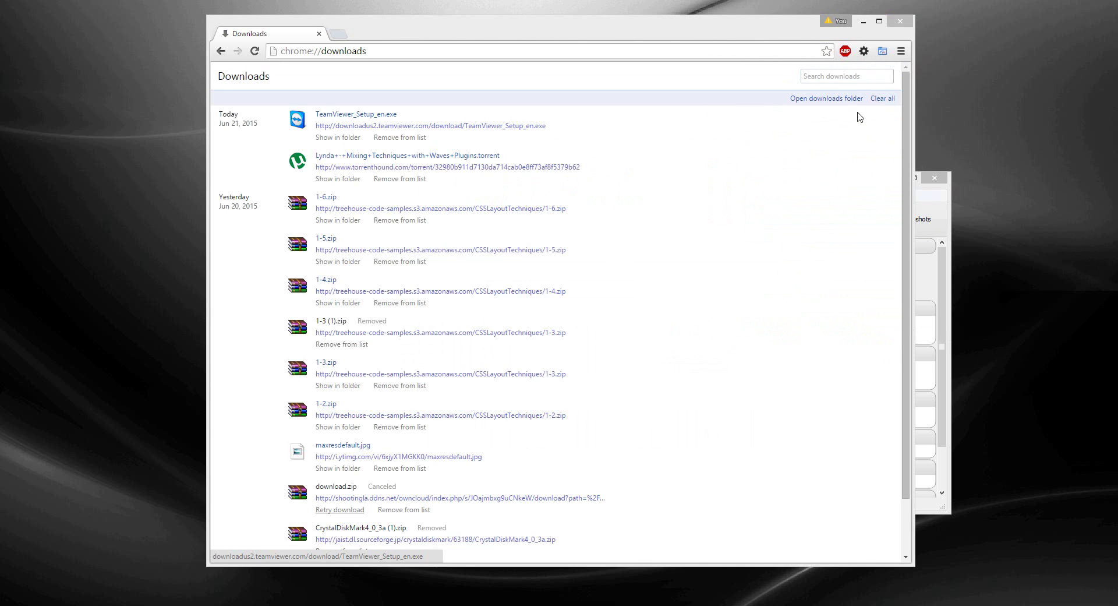
click(901, 21)
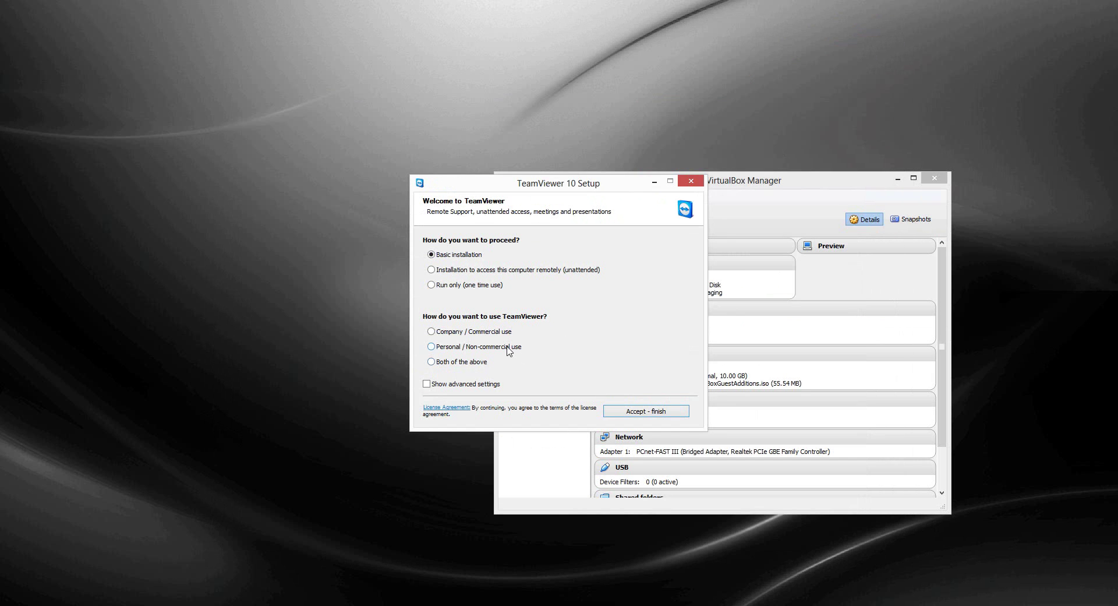
Step: Run TeamViewer once on the host, then bring the xp [Running] VM window forward
click(480, 285)
click(647, 412)
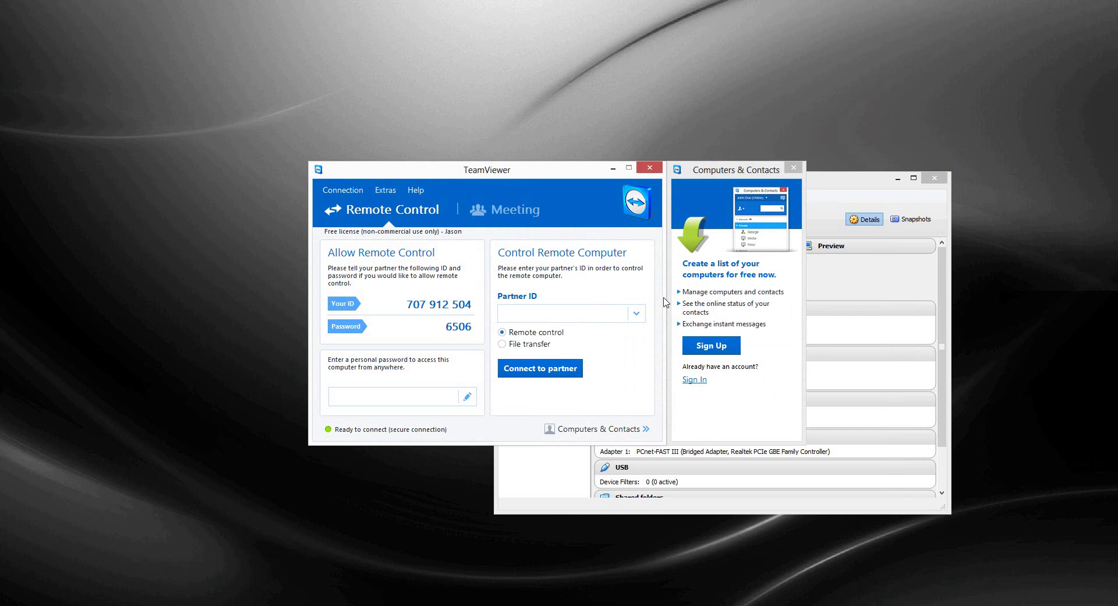
click(837, 220)
click(898, 178)
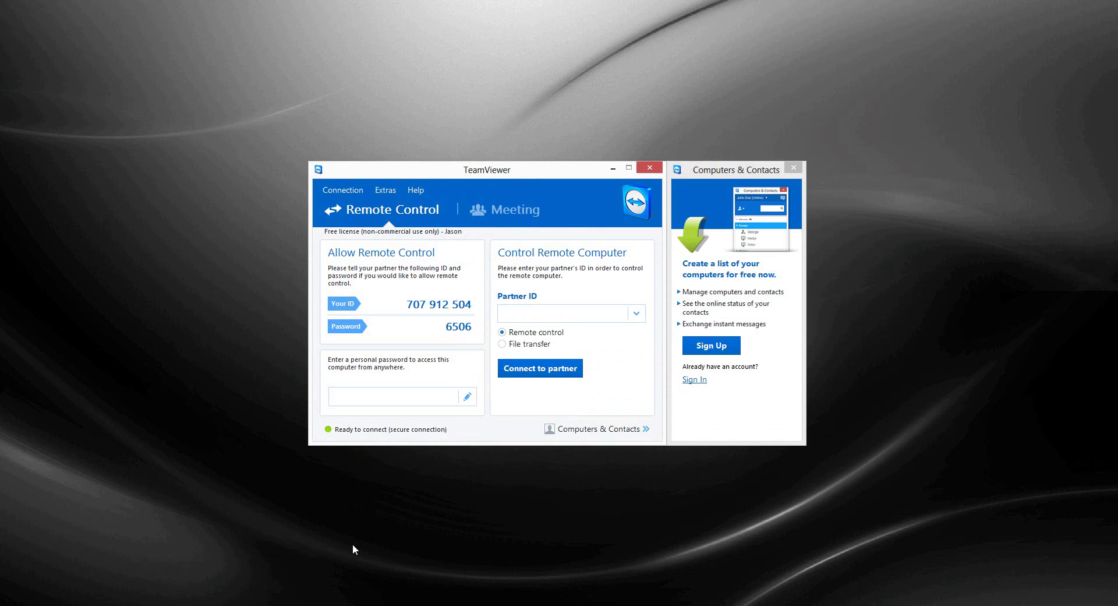
click(302, 551)
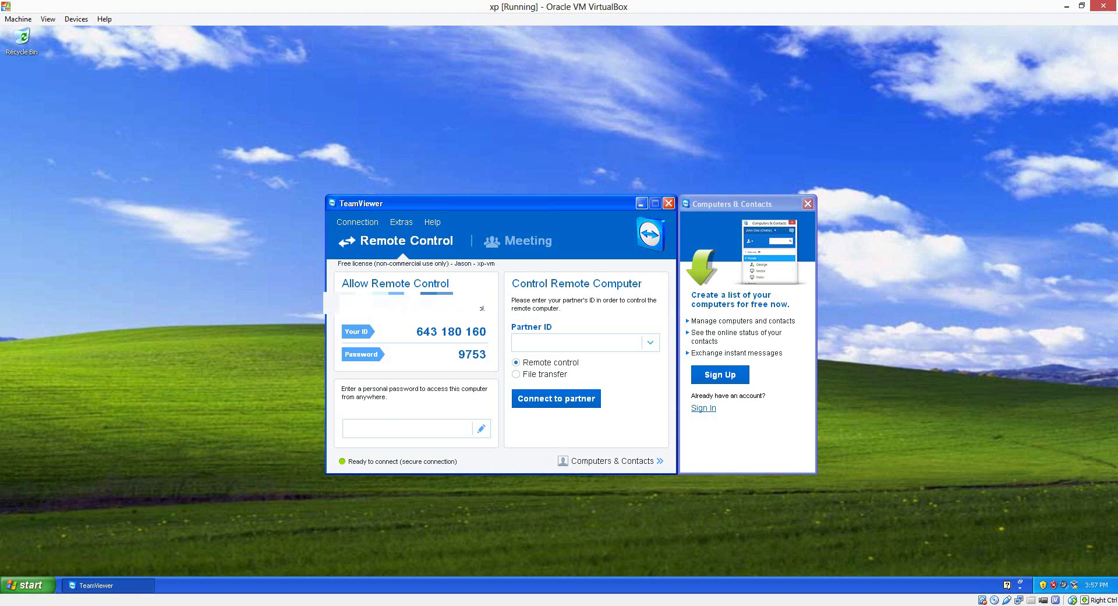
drag(517, 171, 734, 183)
click(761, 320)
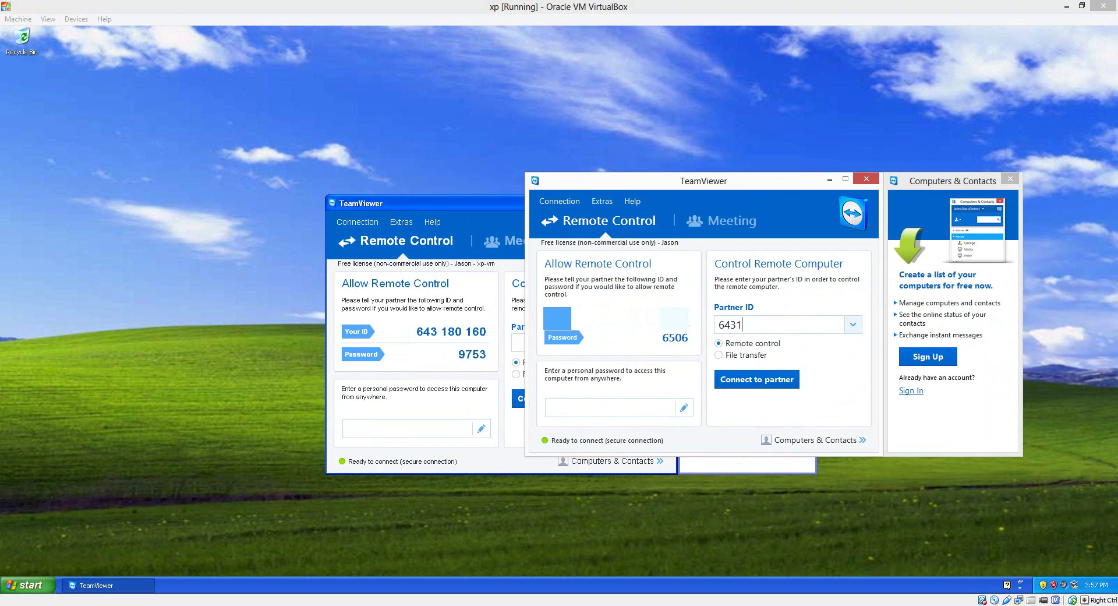
click(758, 379)
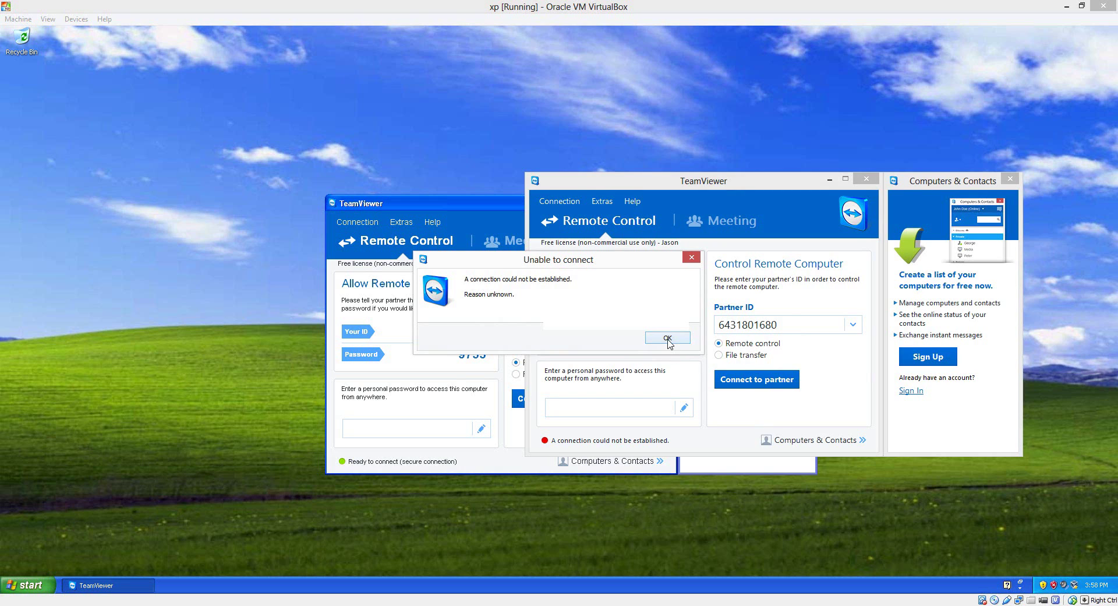
click(668, 338)
Step: After a second failure, correct the partner ID's last digit and connect again
click(781, 379)
click(669, 339)
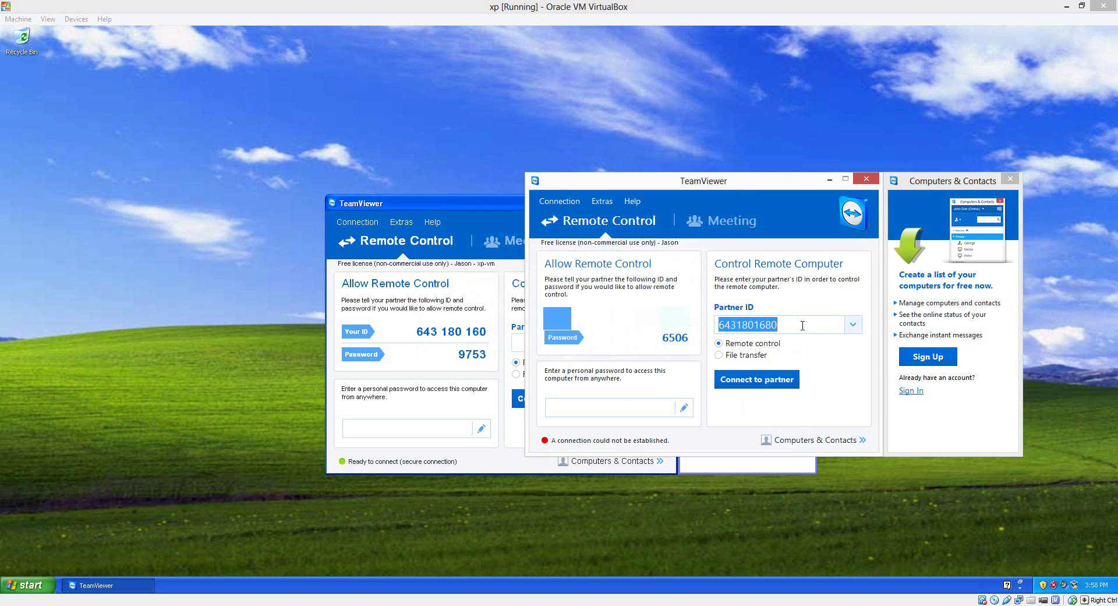
key(BackSpace)
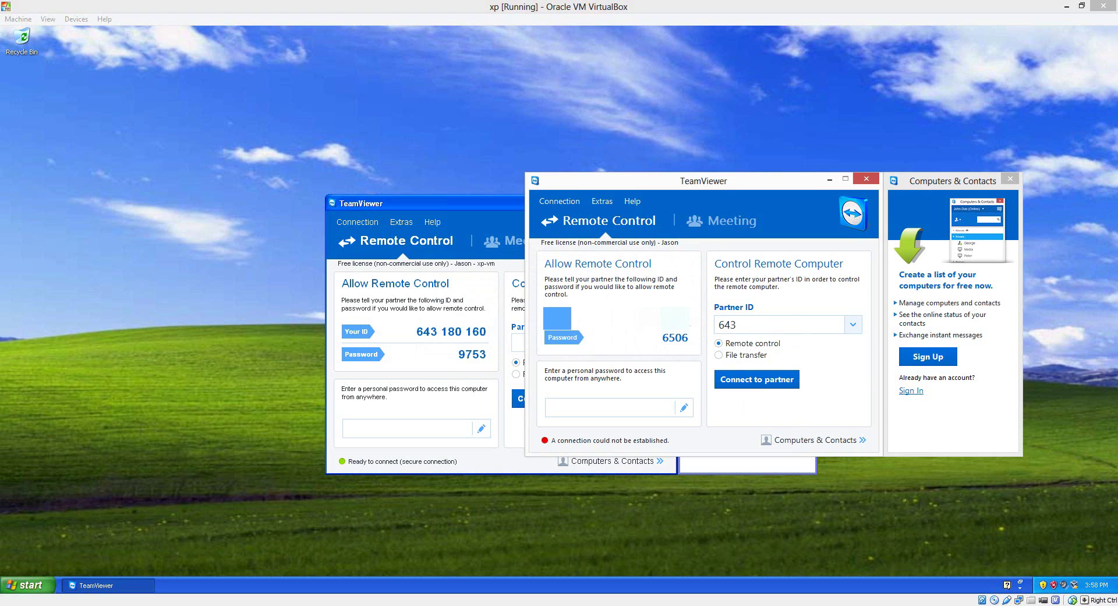
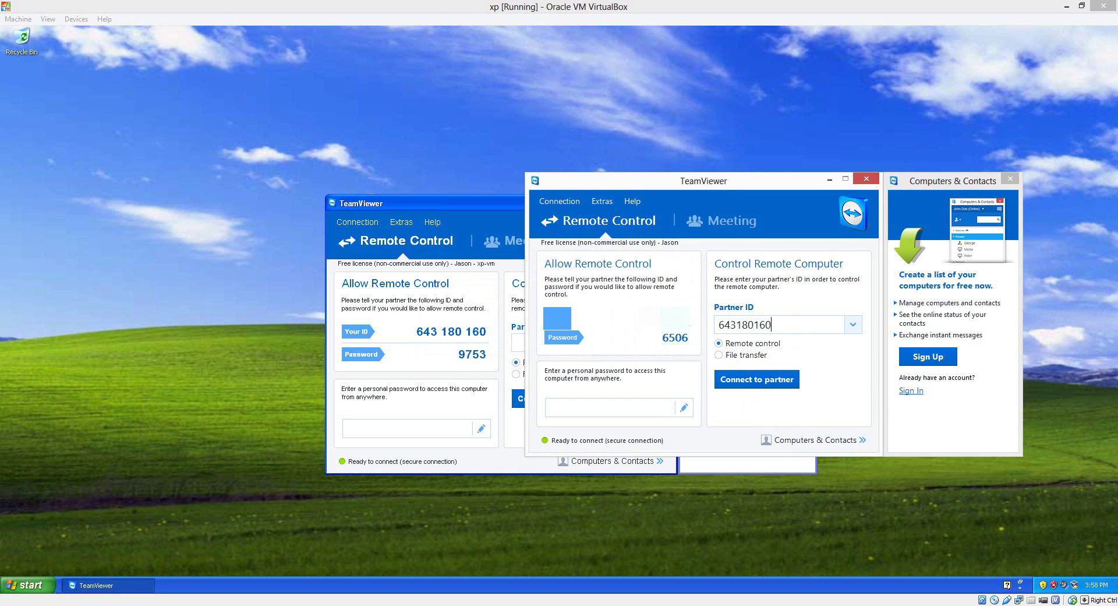
click(757, 379)
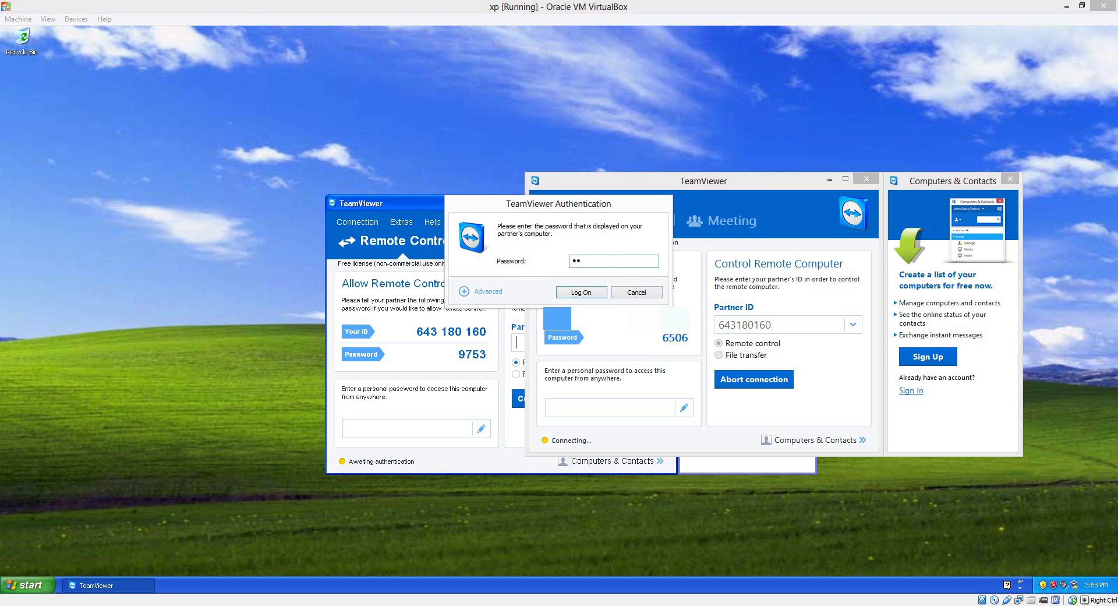
Step: Finish entering the partner password to log on, then switch between the VM and remote-session windows
key(Return)
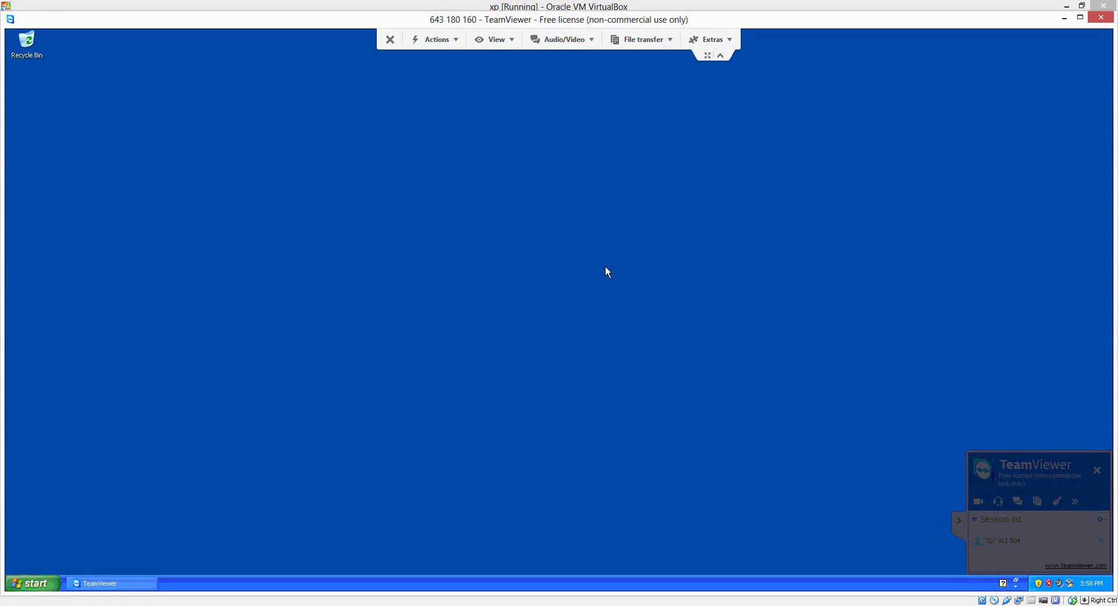
click(832, 6)
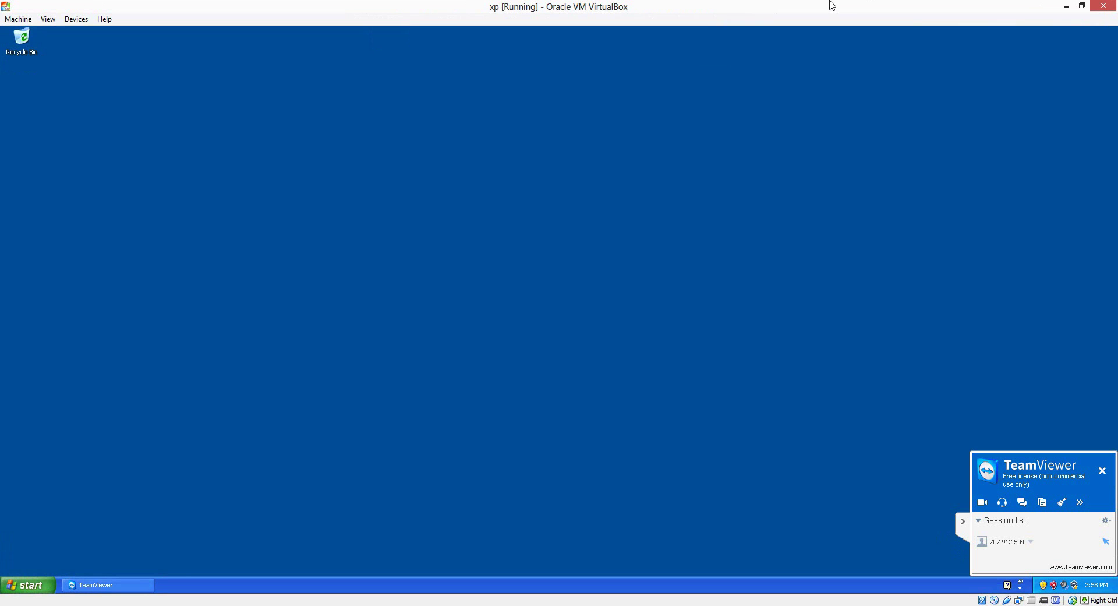
click(1066, 7)
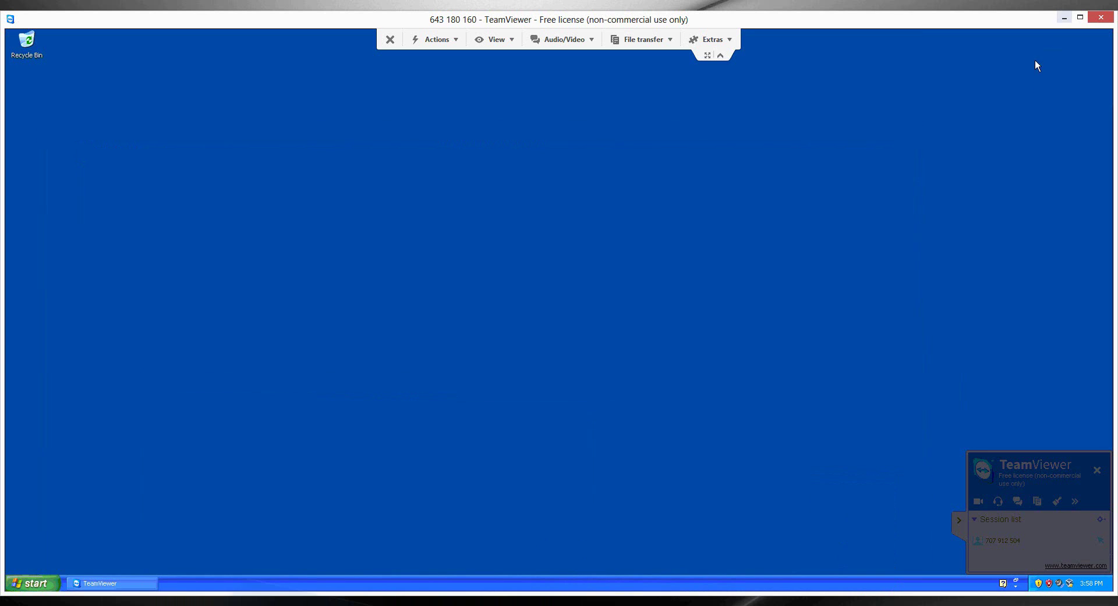
click(1055, 7)
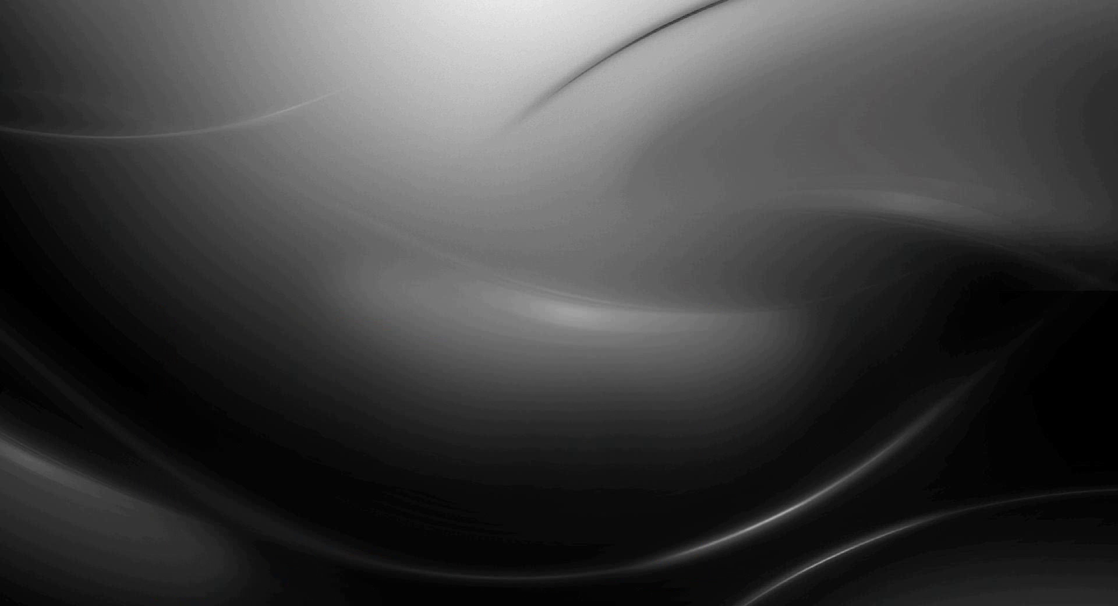
mouse_move(367, 597)
click(378, 558)
mouse_move(262, 603)
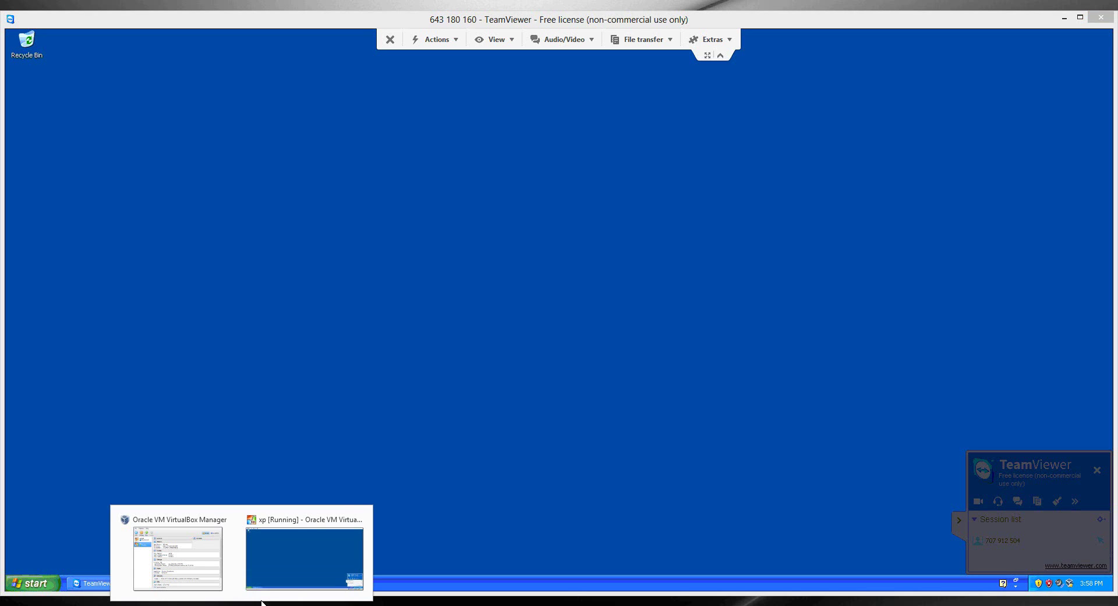
click(305, 565)
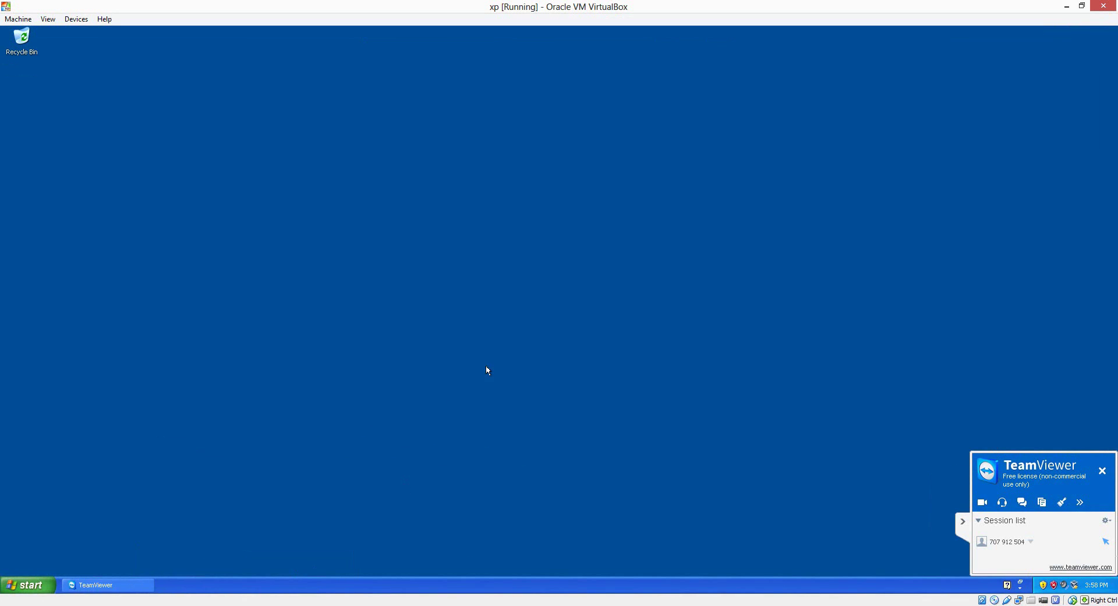
Step: Hide the VM window, collapse the session panel, and open the host's jason folder
click(1066, 6)
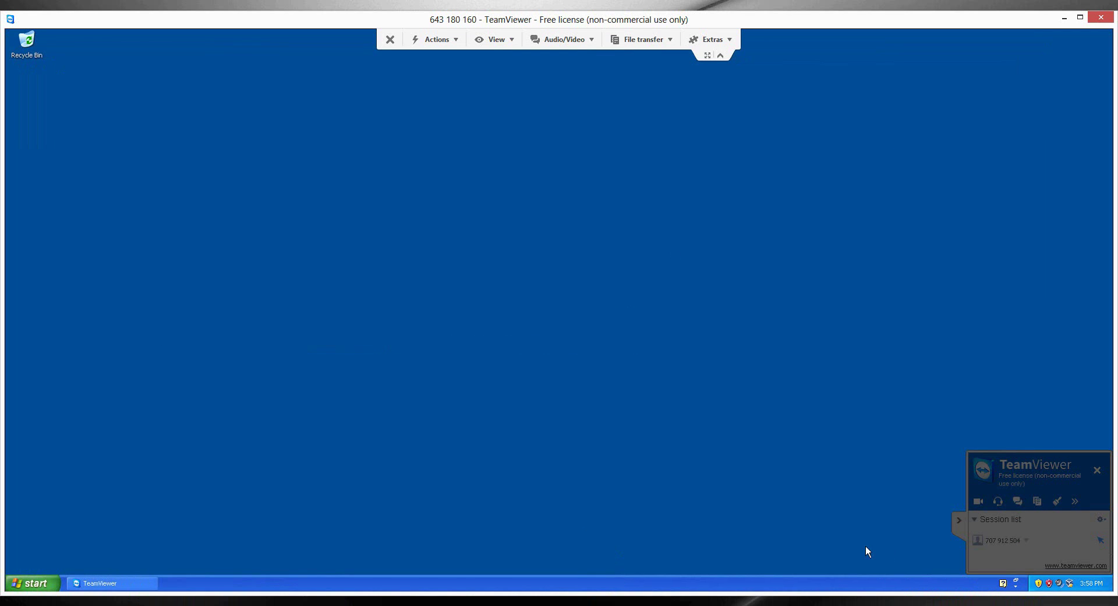
click(962, 519)
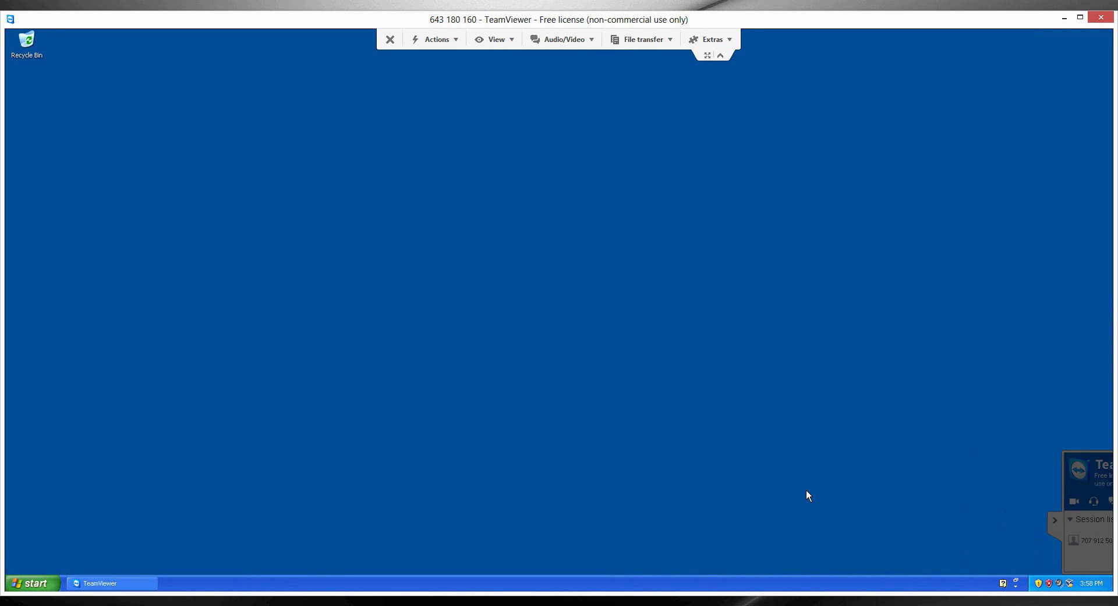
click(32, 583)
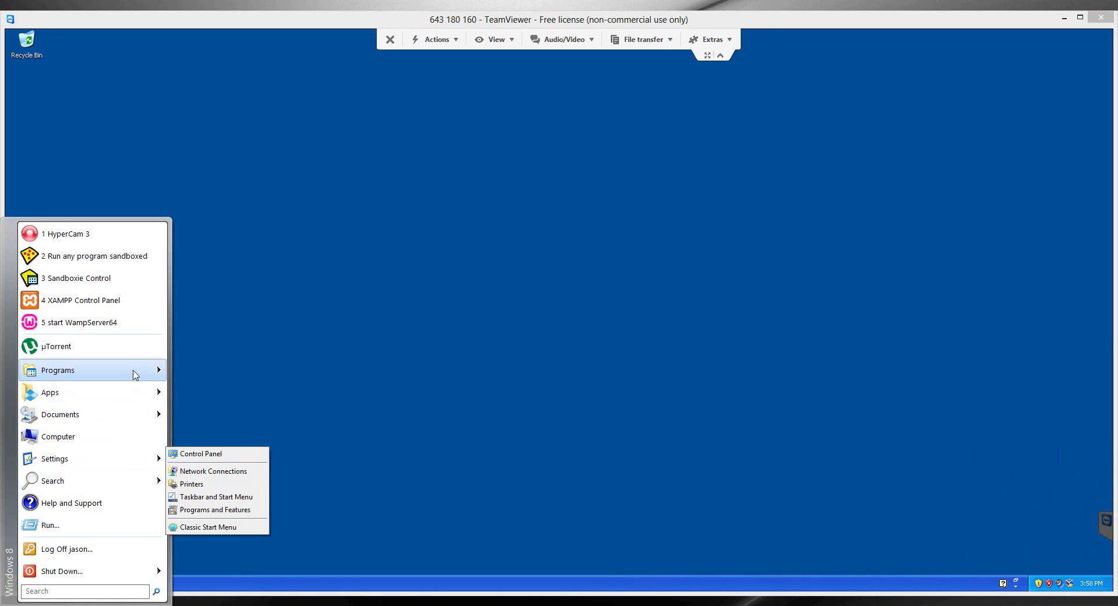
mouse_move(136, 372)
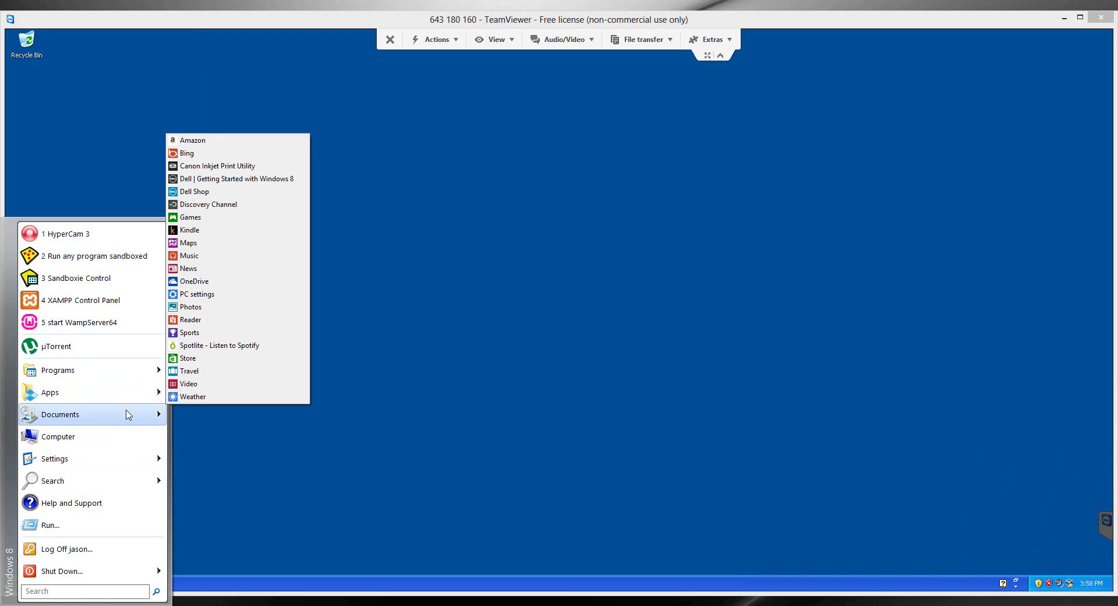
mouse_move(127, 416)
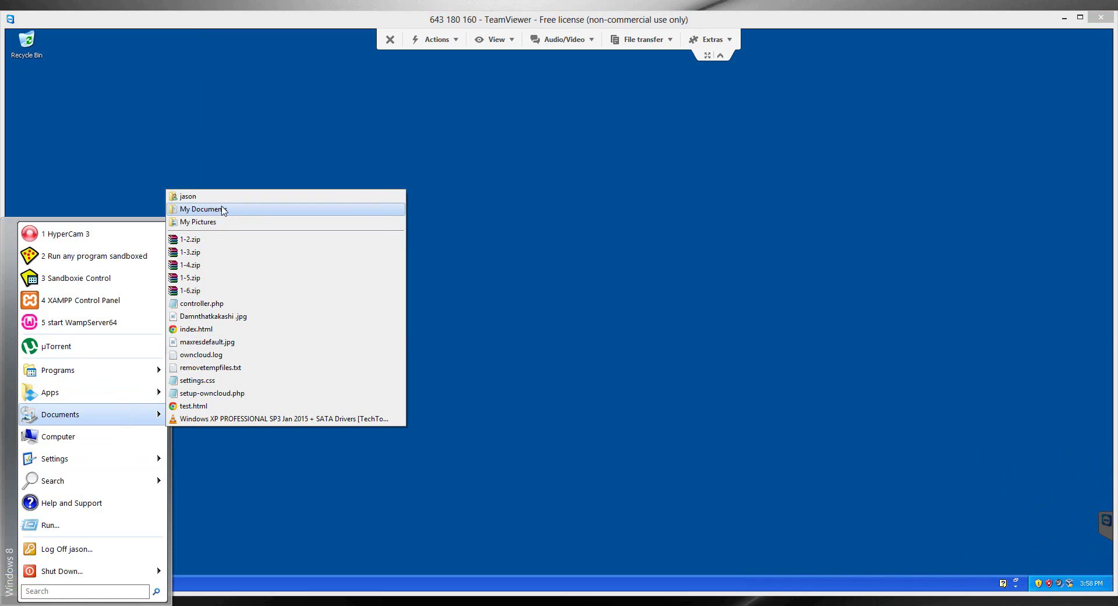
click(198, 196)
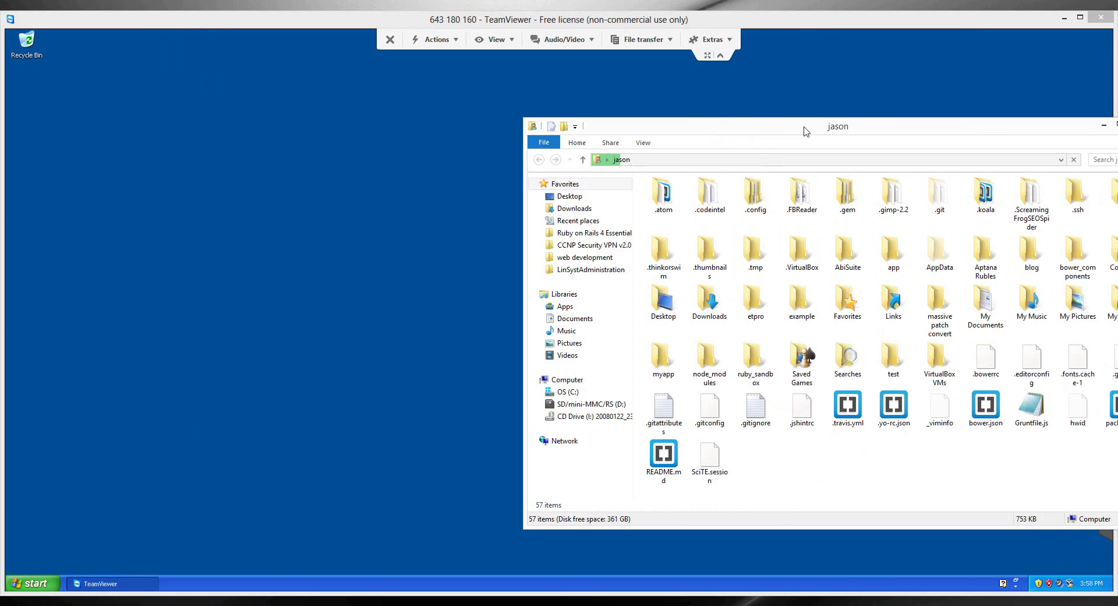
drag(804, 123, 638, 104)
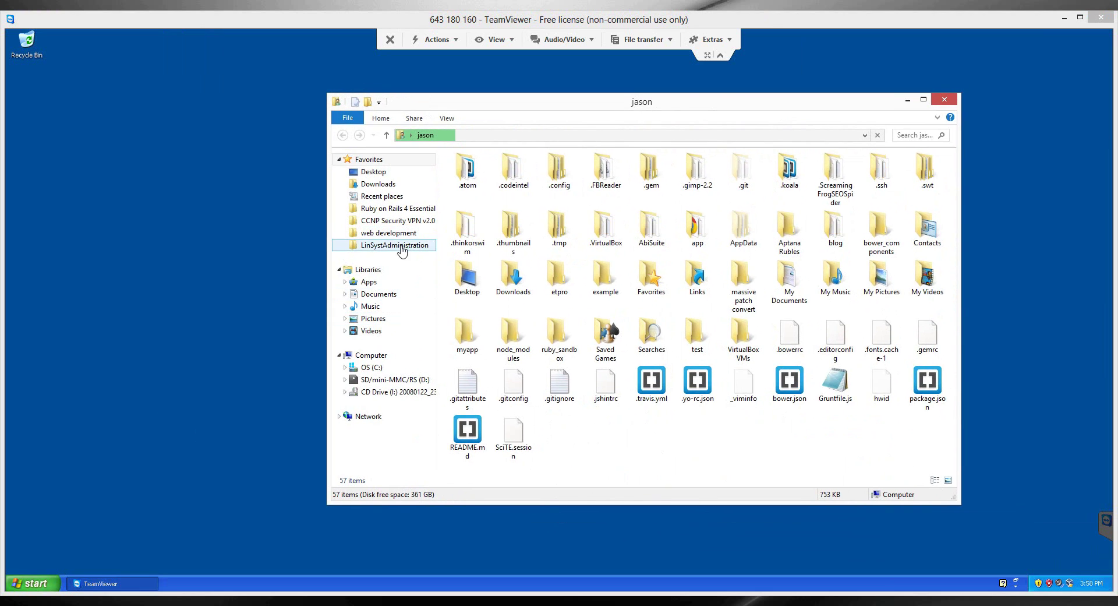
Step: Browse web development > 1-2 > start, then go back to web development
click(389, 233)
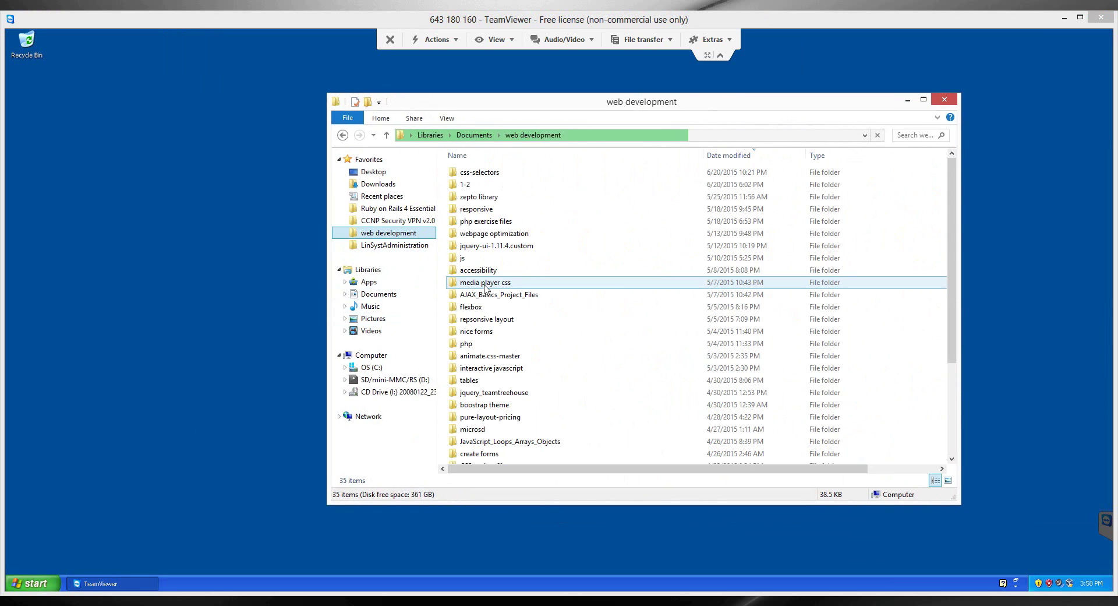
double_click(492, 185)
double_click(489, 186)
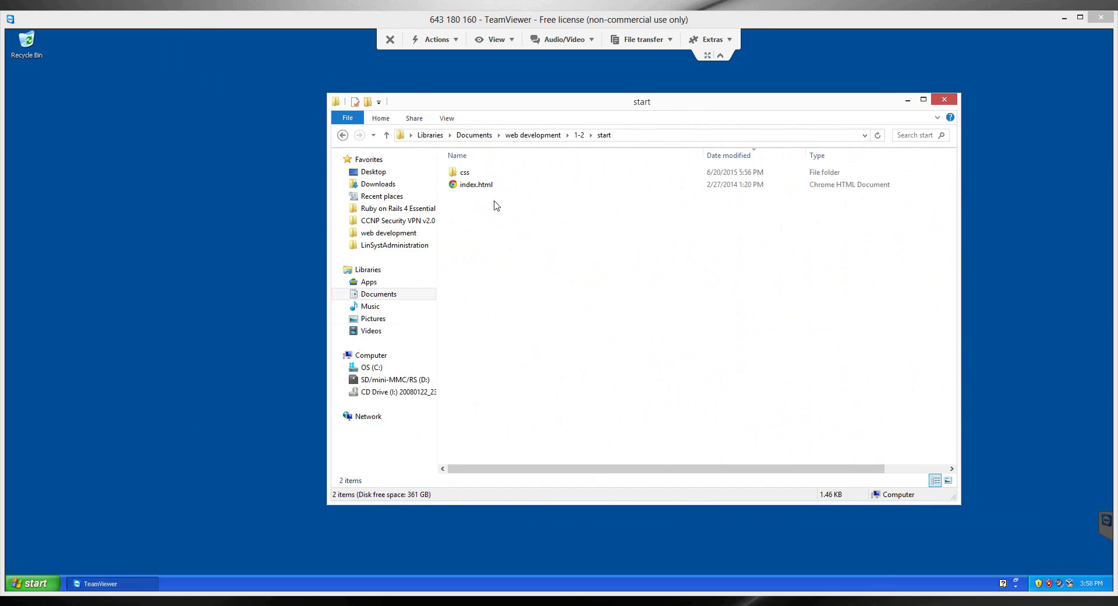
click(342, 135)
click(342, 135)
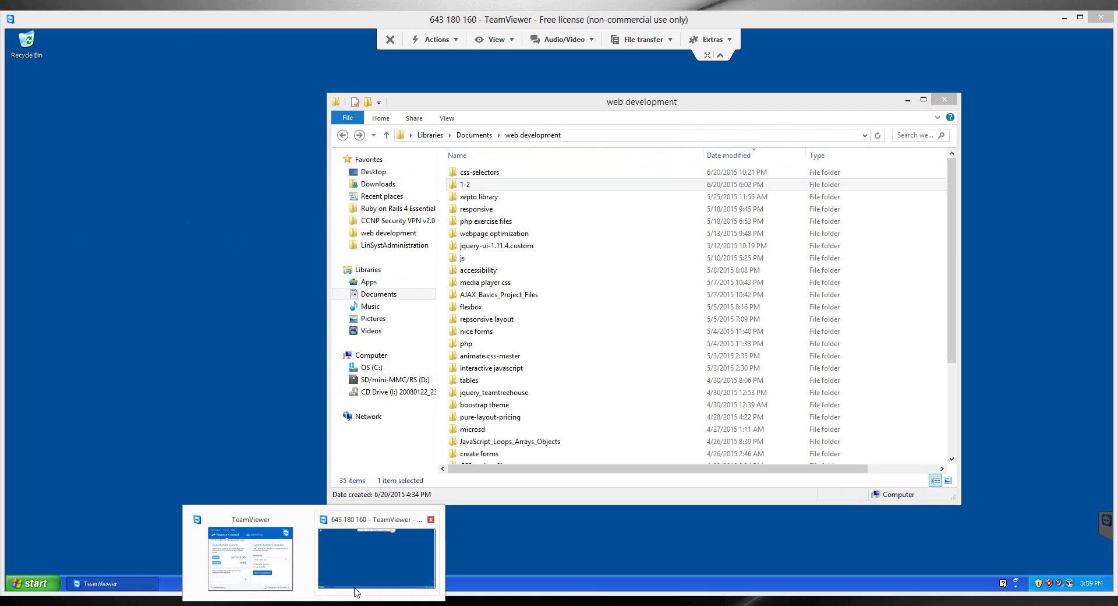
Step: Return to the remote session window and shrink it to reveal the file window
click(368, 583)
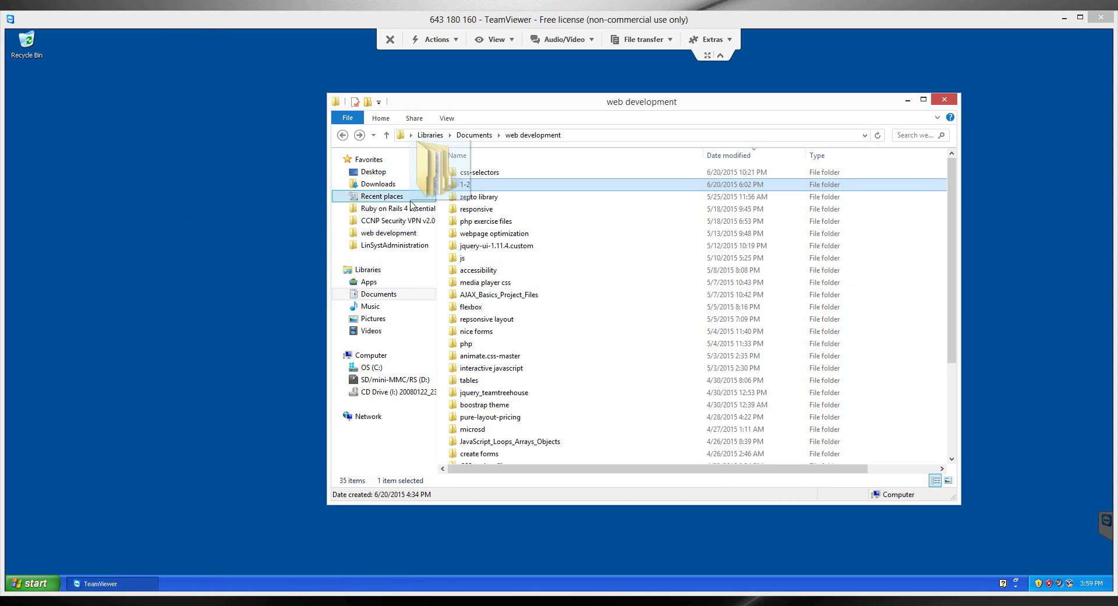
click(211, 248)
right_click(180, 231)
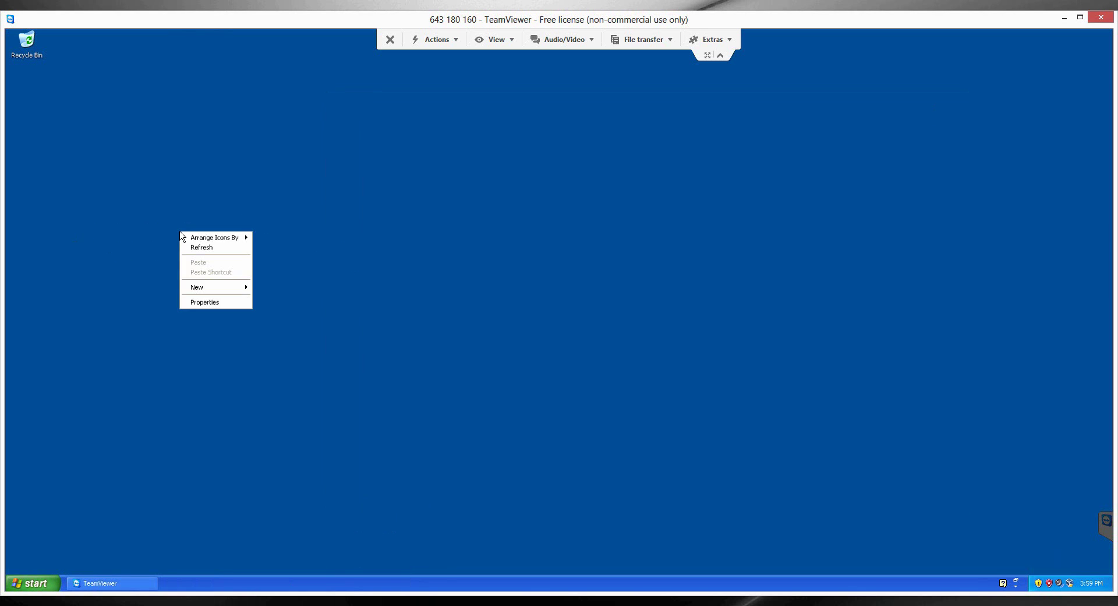
click(155, 329)
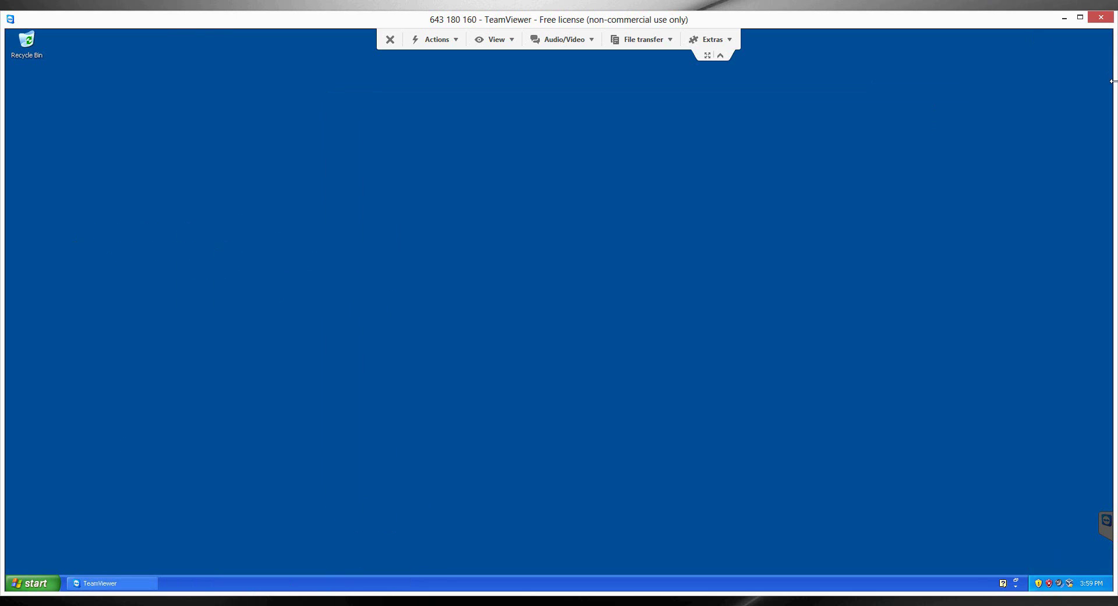
key(super+Down)
Step: Open the host's 1-2 > start folder beside the session window and select index.html
drag(749, 105, 768, 129)
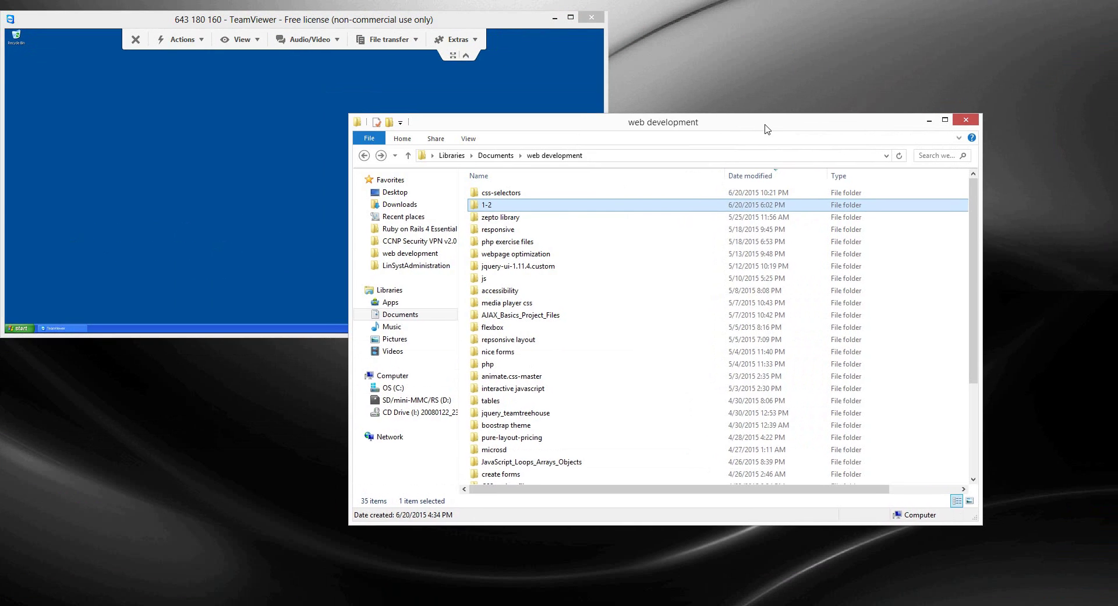
double_click(544, 205)
double_click(488, 205)
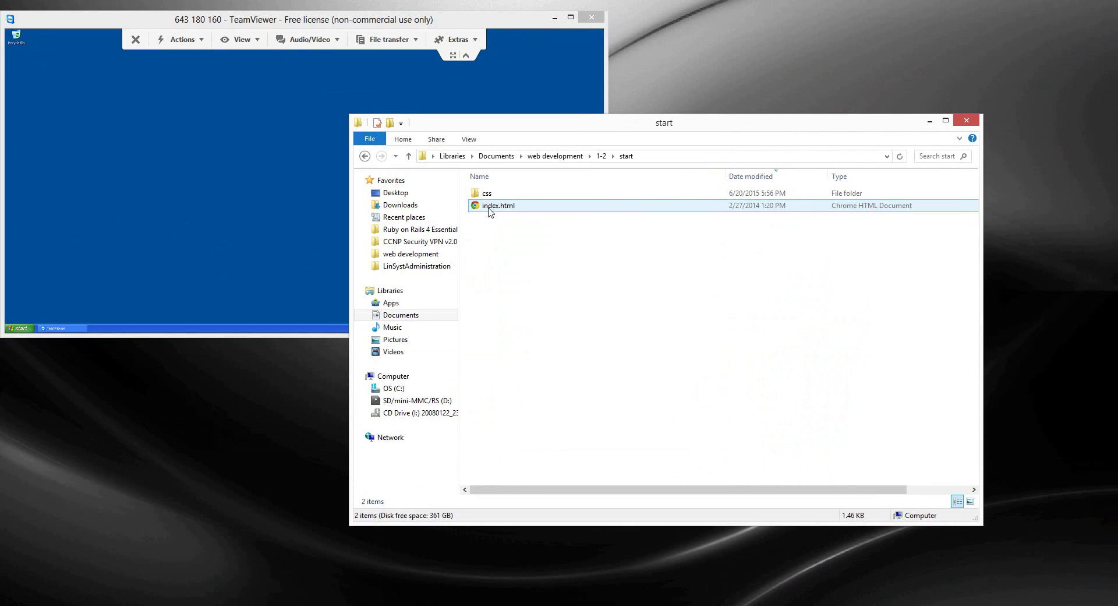
click(489, 206)
click(194, 257)
click(659, 341)
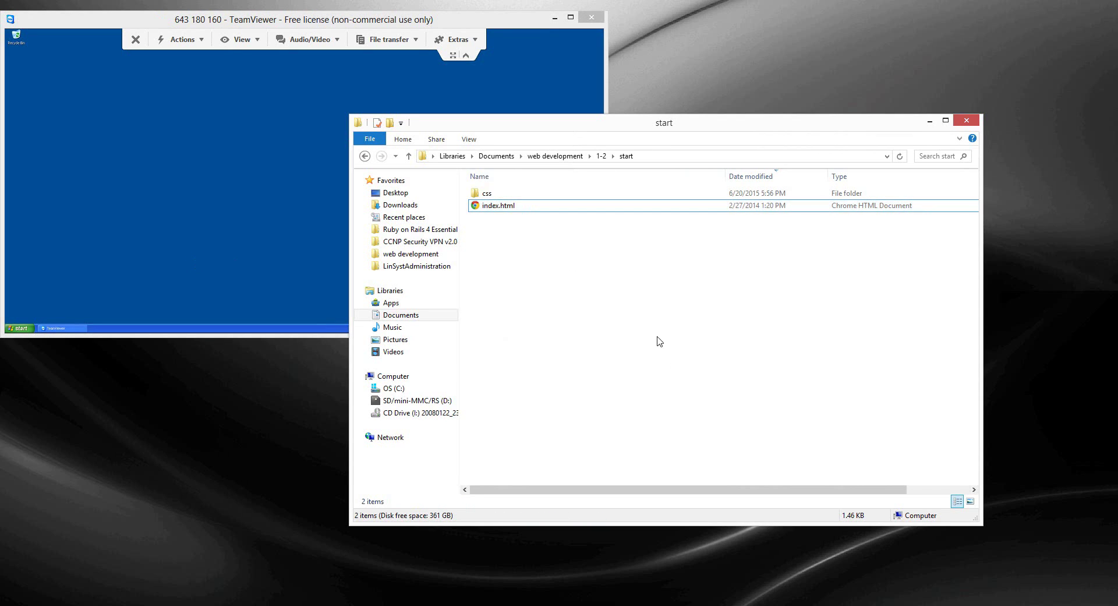
click(489, 207)
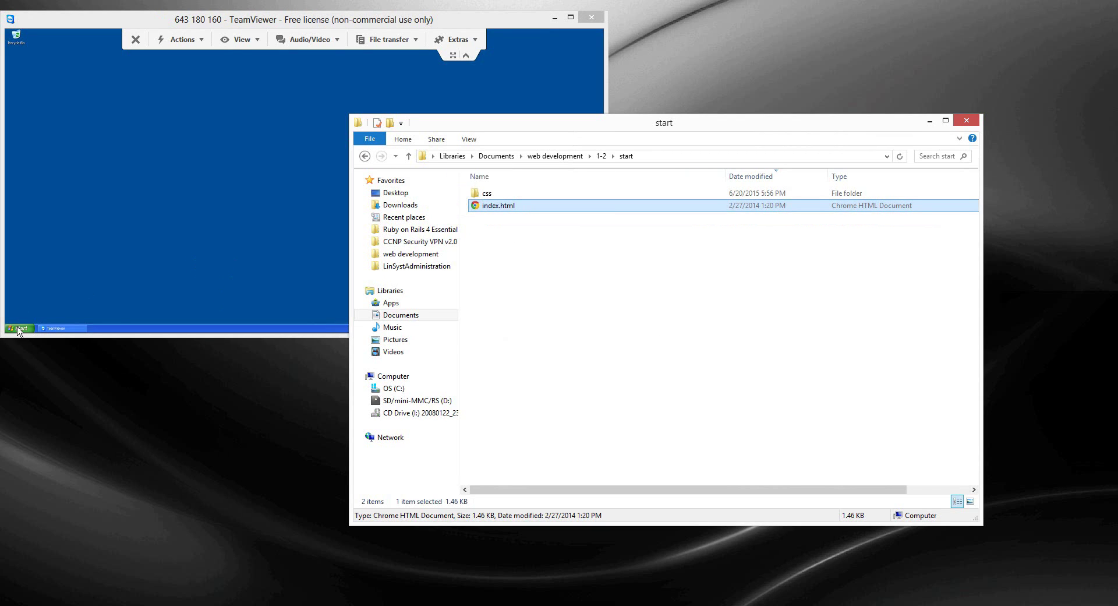
Step: Open My Documents on the remote XP, try dragging index.html over, then start File transfer
click(19, 328)
click(105, 205)
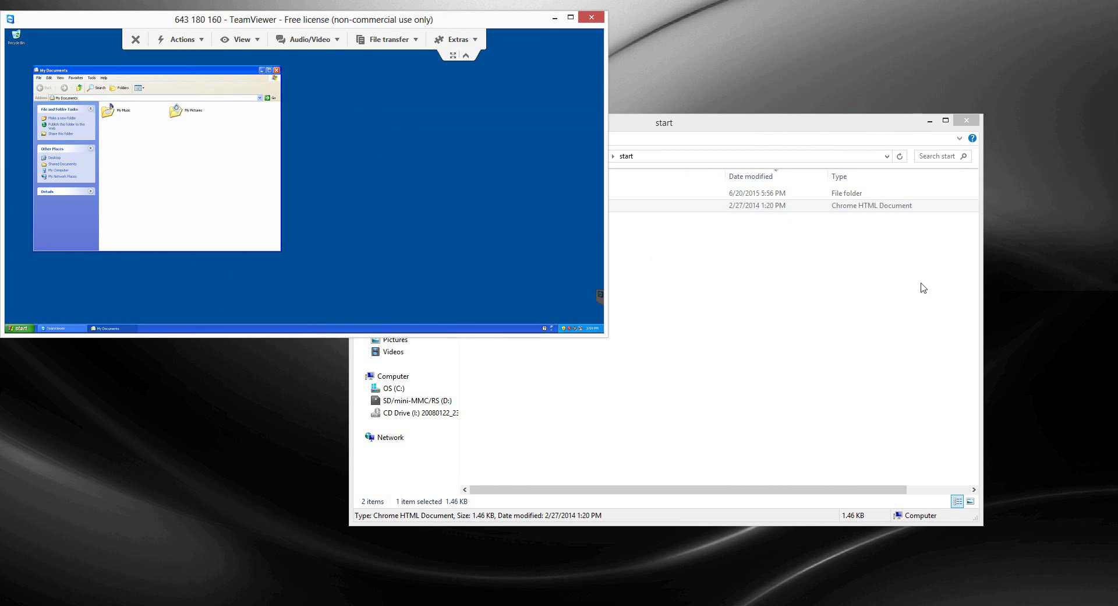
click(924, 288)
drag(484, 206, 196, 208)
click(389, 39)
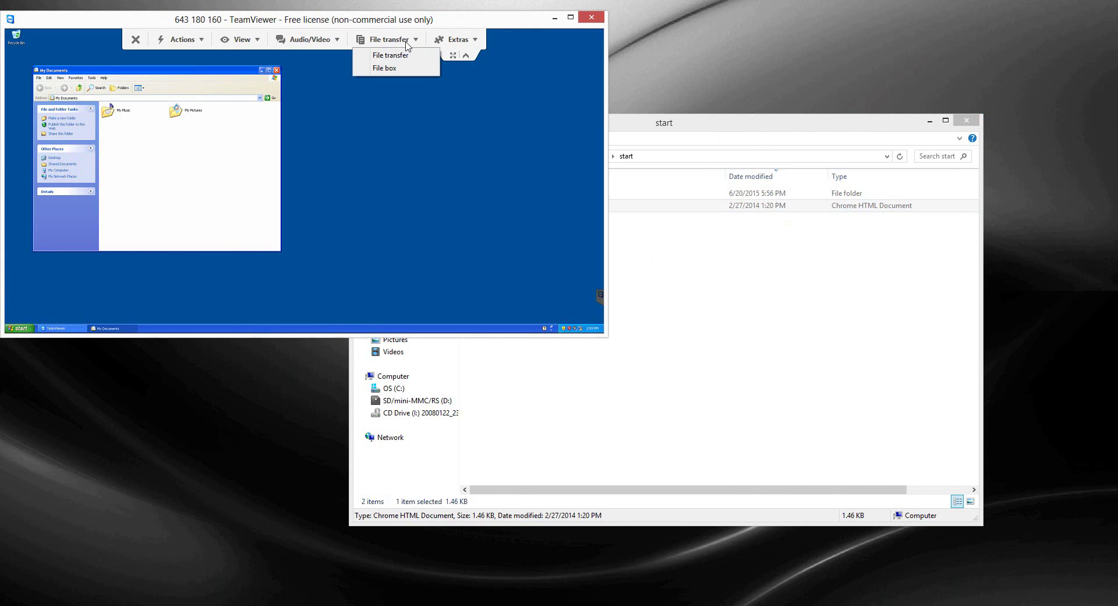
click(396, 56)
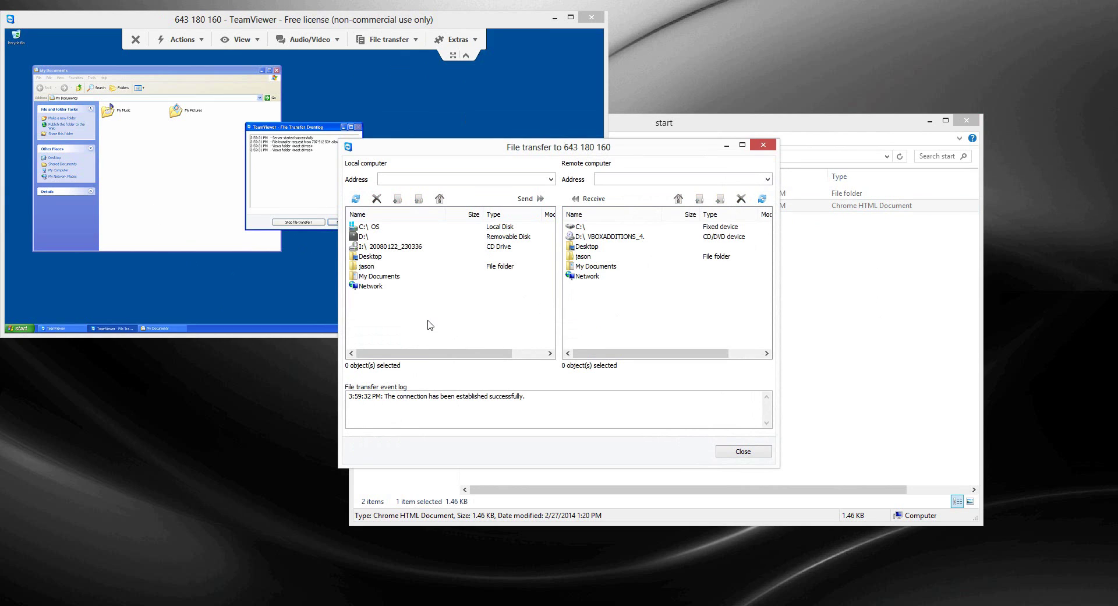
Step: Open the host's jason\My Documents in the local pane and select ACHforib.doc
click(359, 266)
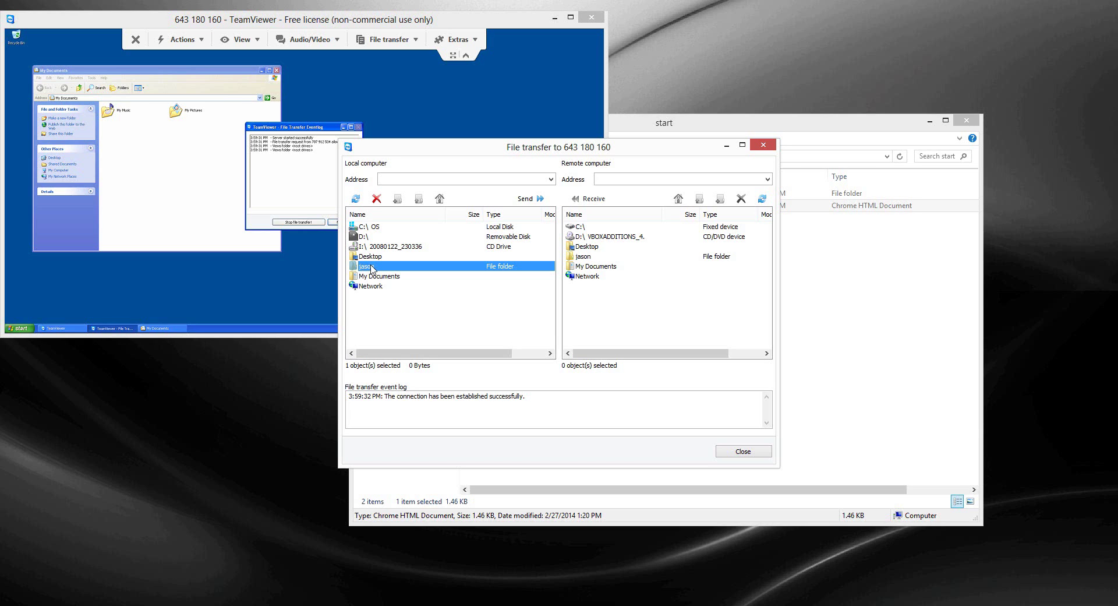
double_click(373, 277)
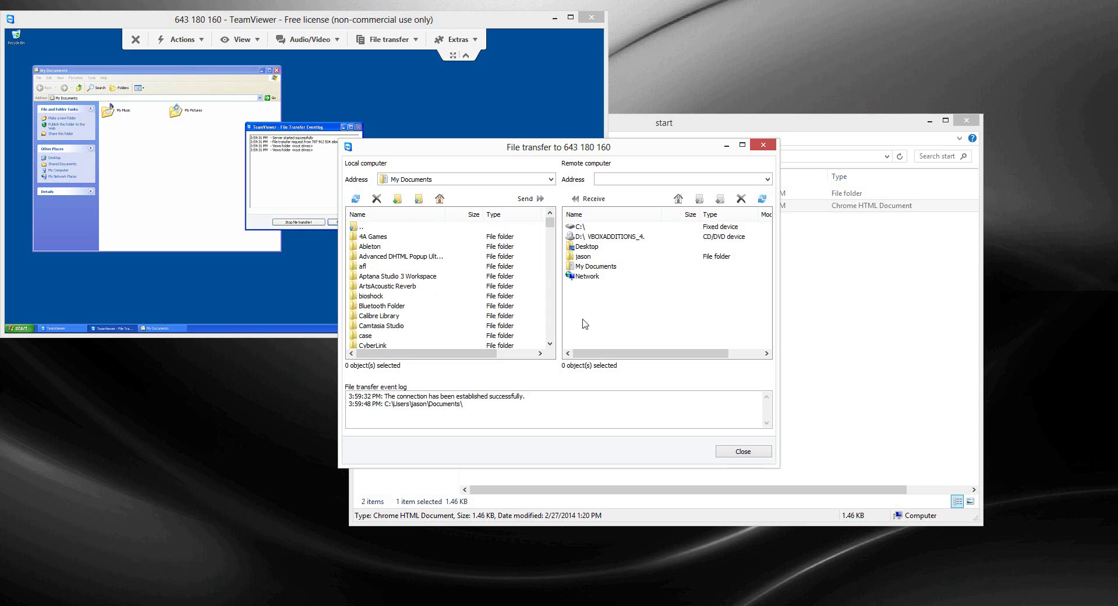
drag(551, 232, 550, 268)
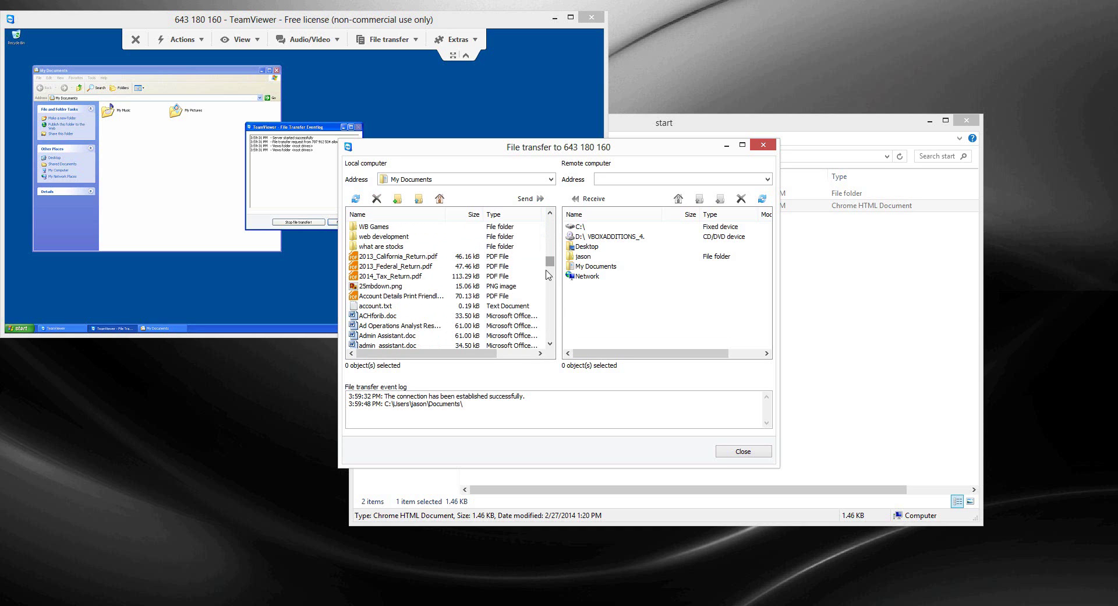
click(408, 317)
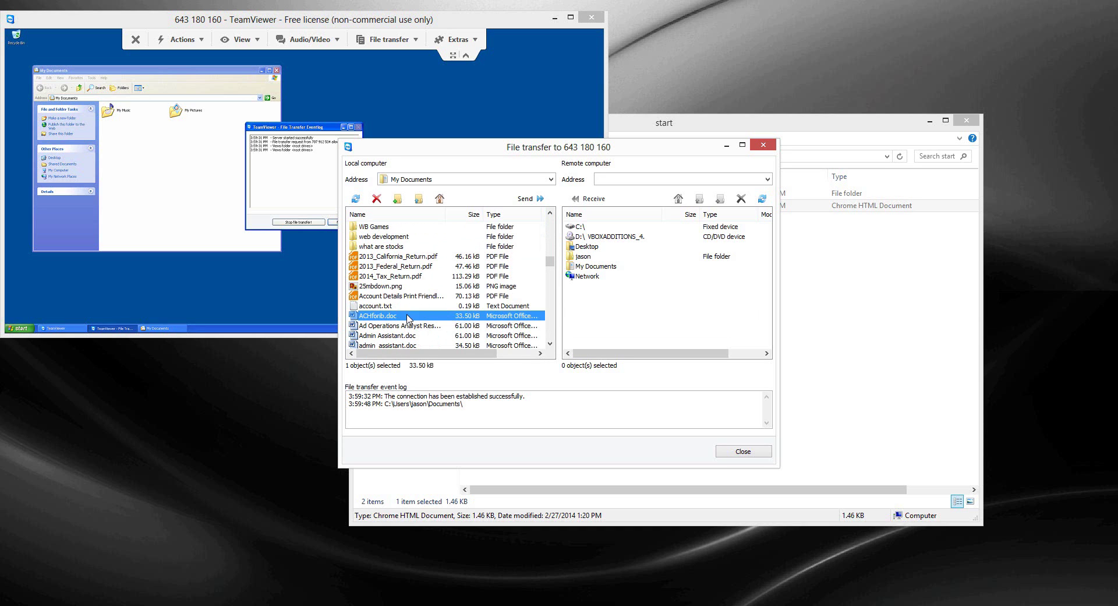
Step: Open the remote jason\My Documents and copy ACHforib.doc into it
double_click(605, 256)
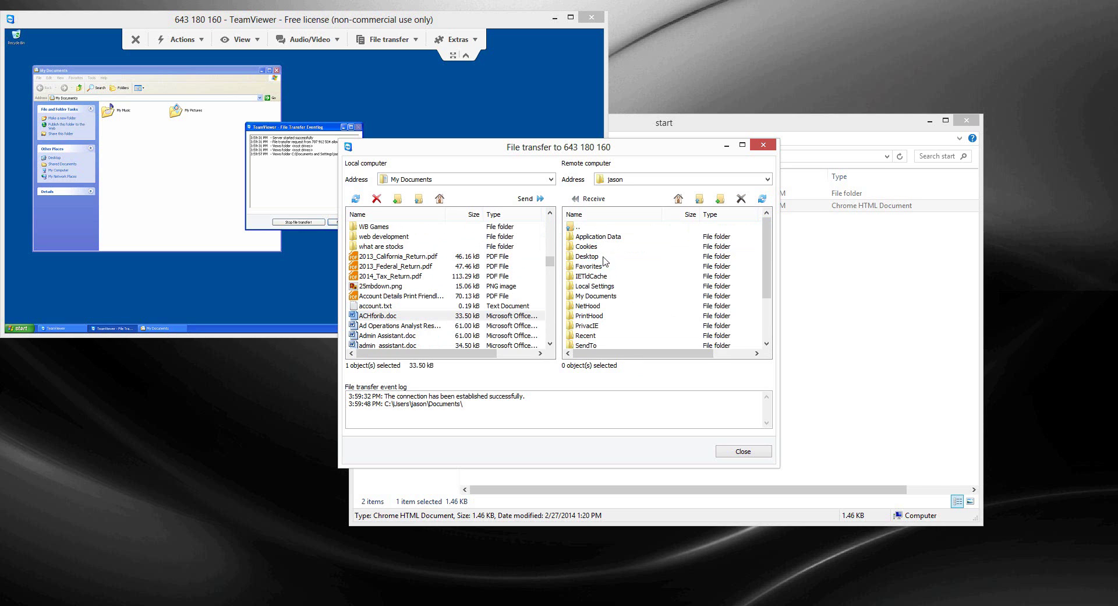
mouse_move(765, 291)
mouse_down()
mouse_move(765, 339)
mouse_move(763, 272)
mouse_up()
double_click(580, 229)
double_click(609, 257)
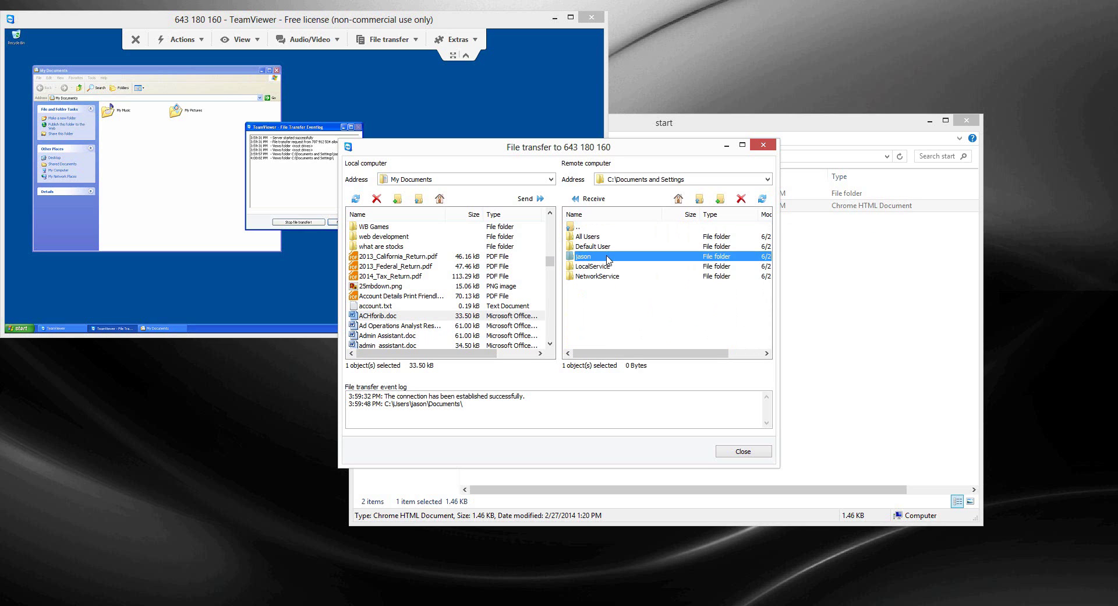
double_click(632, 295)
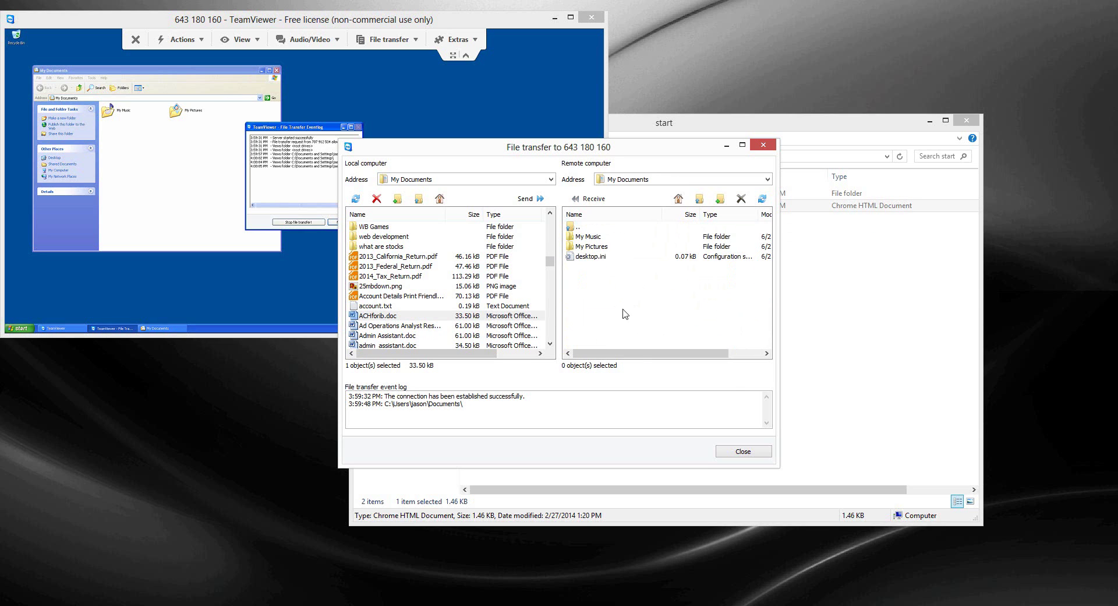
click(424, 318)
drag(390, 319, 595, 299)
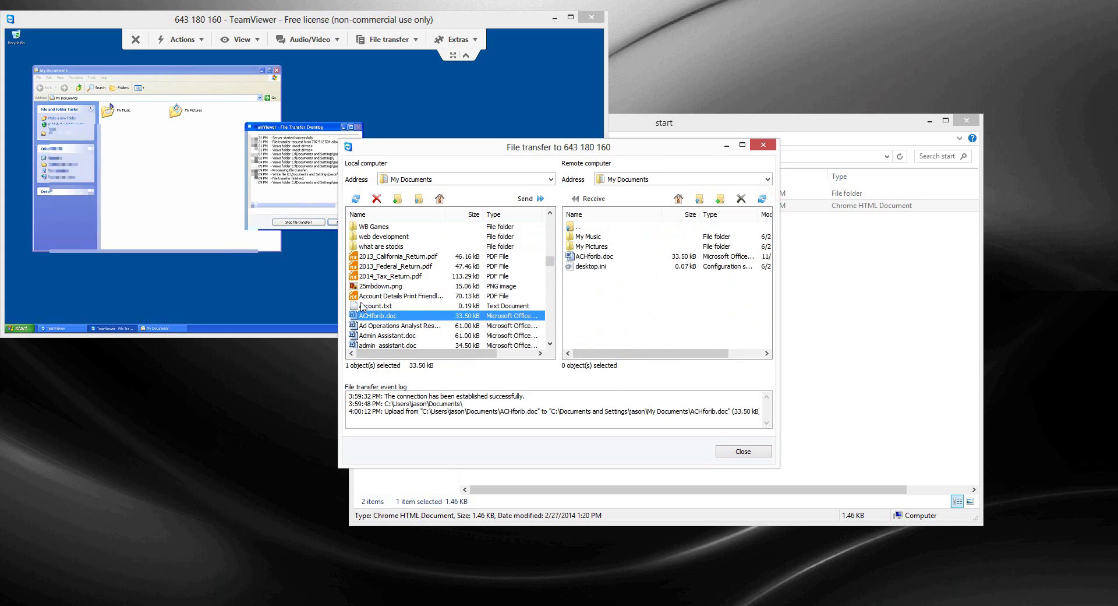
Step: Close the opened ACHforib.doc on XP, delete it, and empty the remote Recycle Bin
click(600, 294)
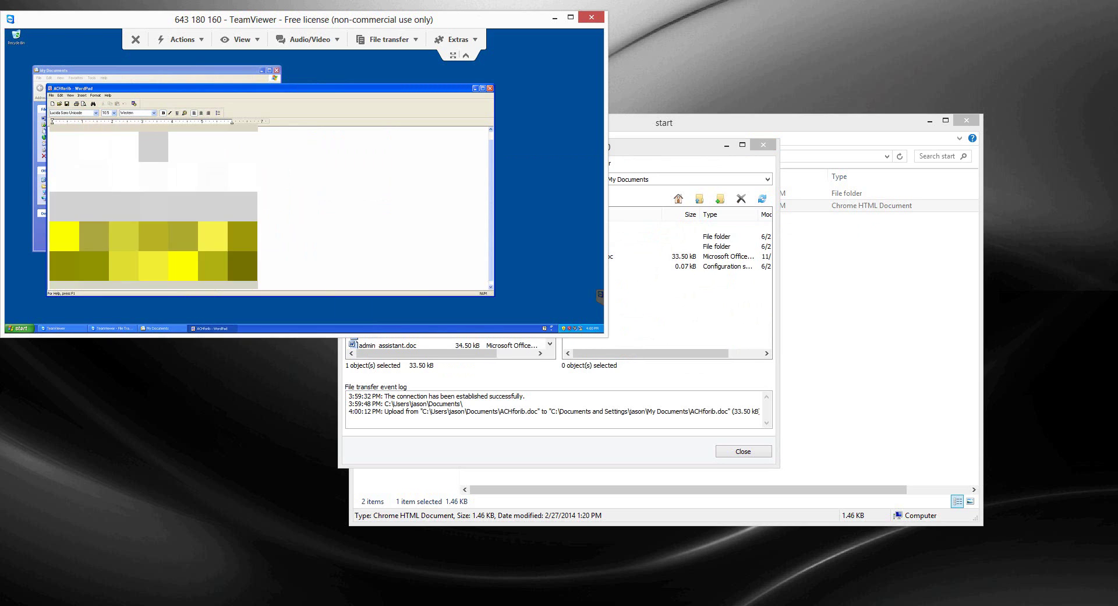
click(491, 88)
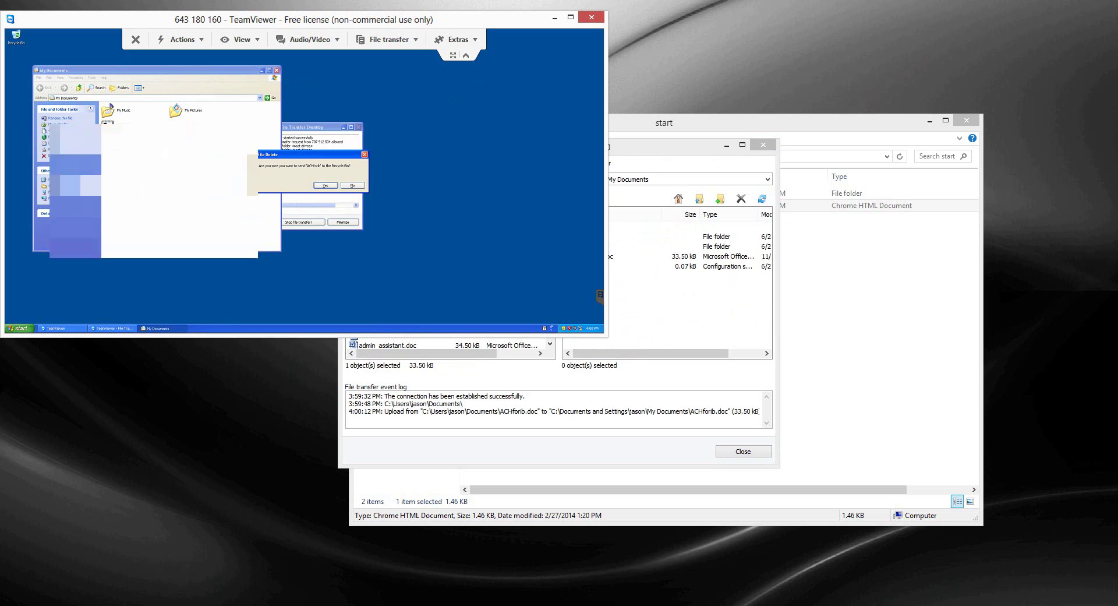
key(Delete)
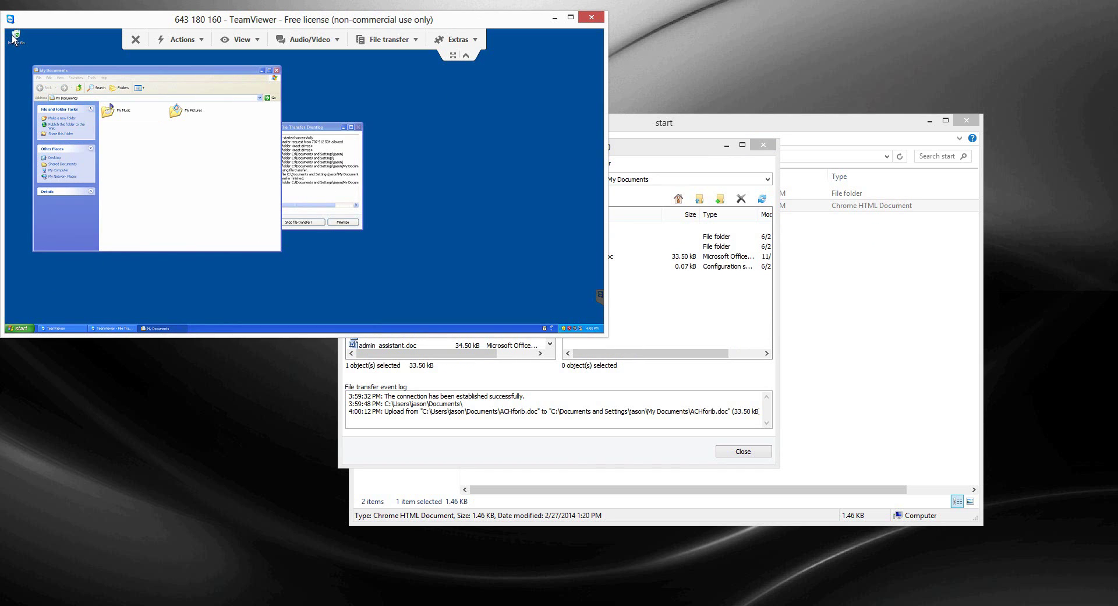
right_click(14, 37)
click(36, 52)
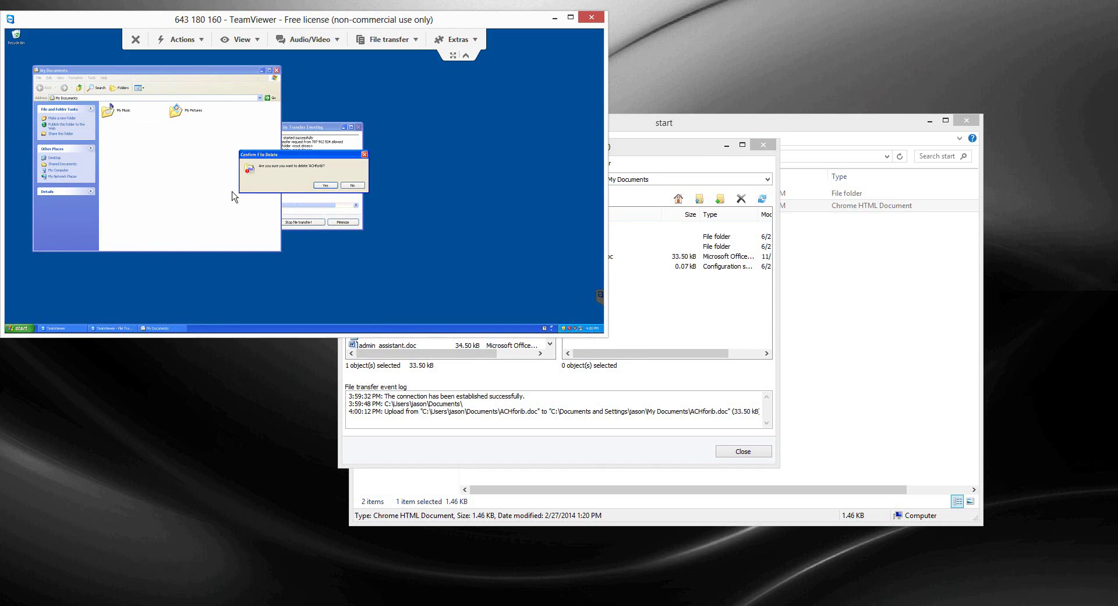
click(310, 188)
Step: Maximize the remote session and minimize the file transfer event log and XP TeamViewer window
click(570, 17)
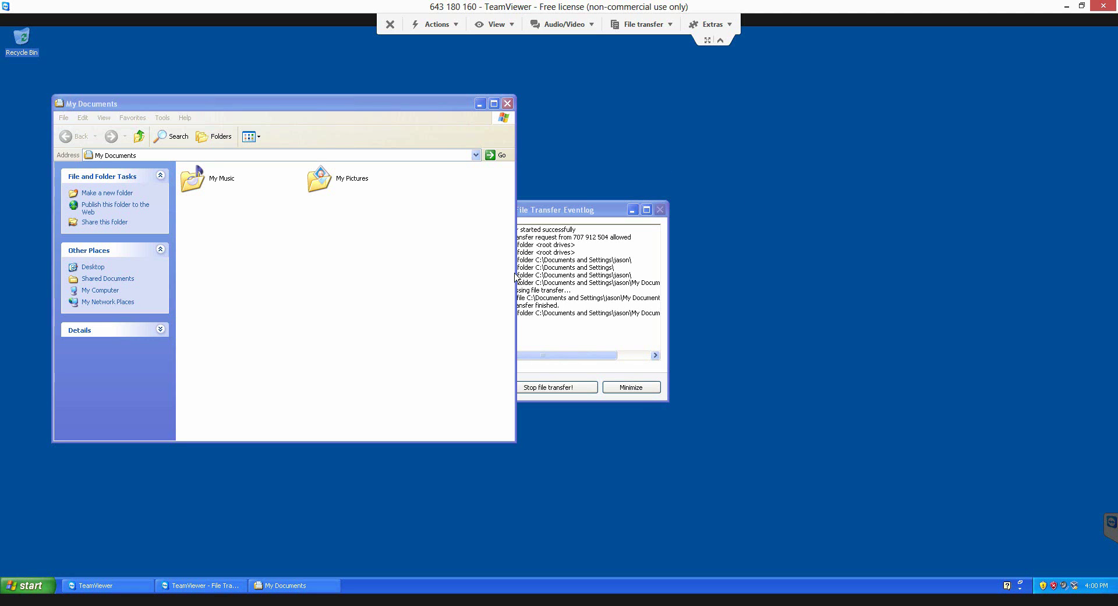
click(648, 389)
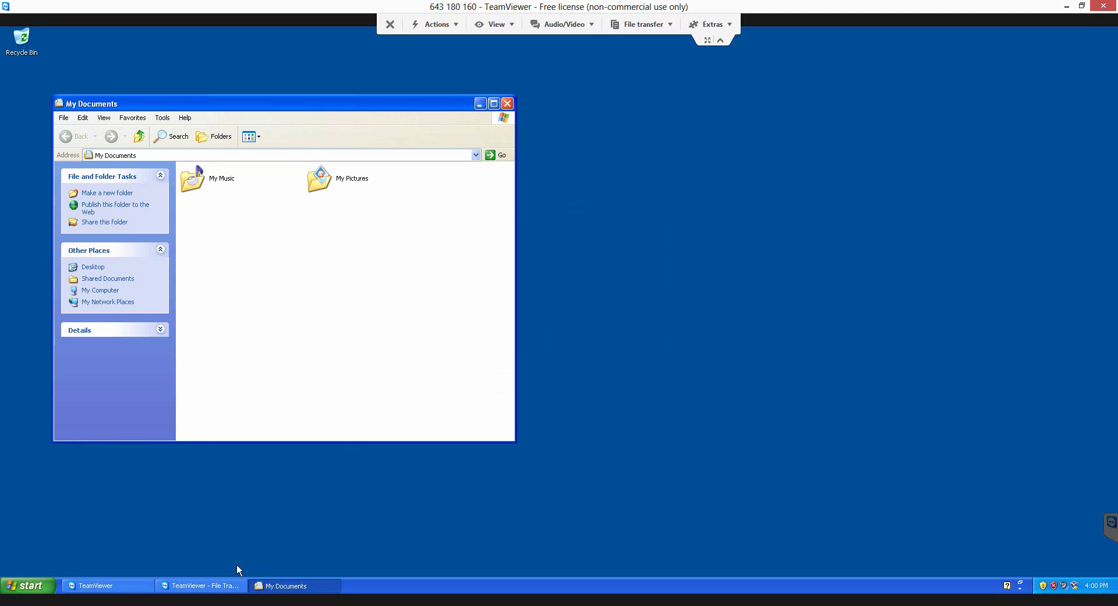
click(201, 586)
click(226, 587)
click(139, 590)
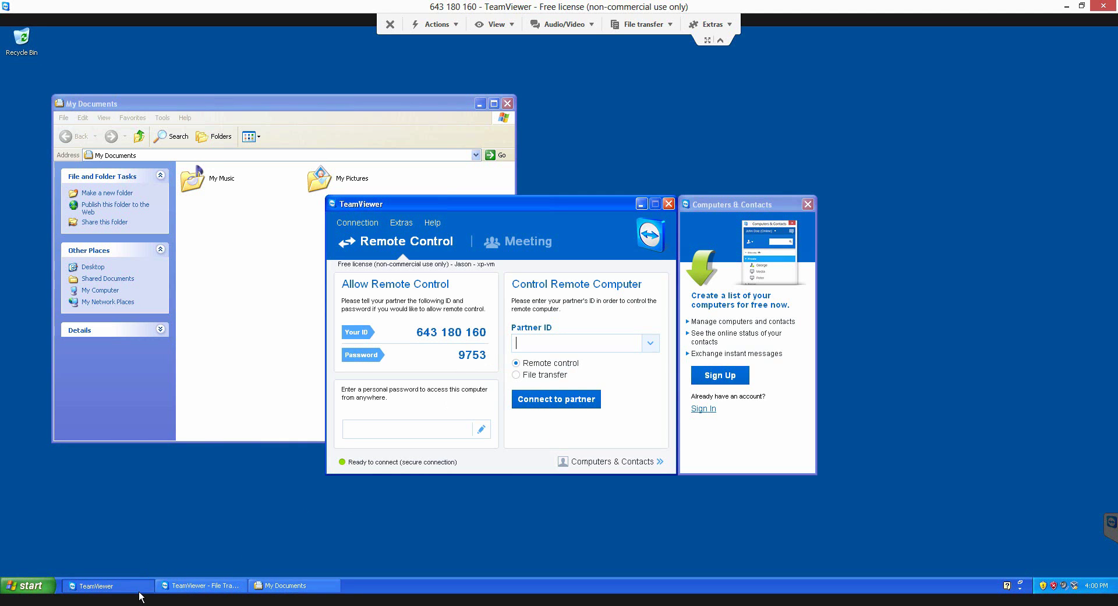
click(136, 592)
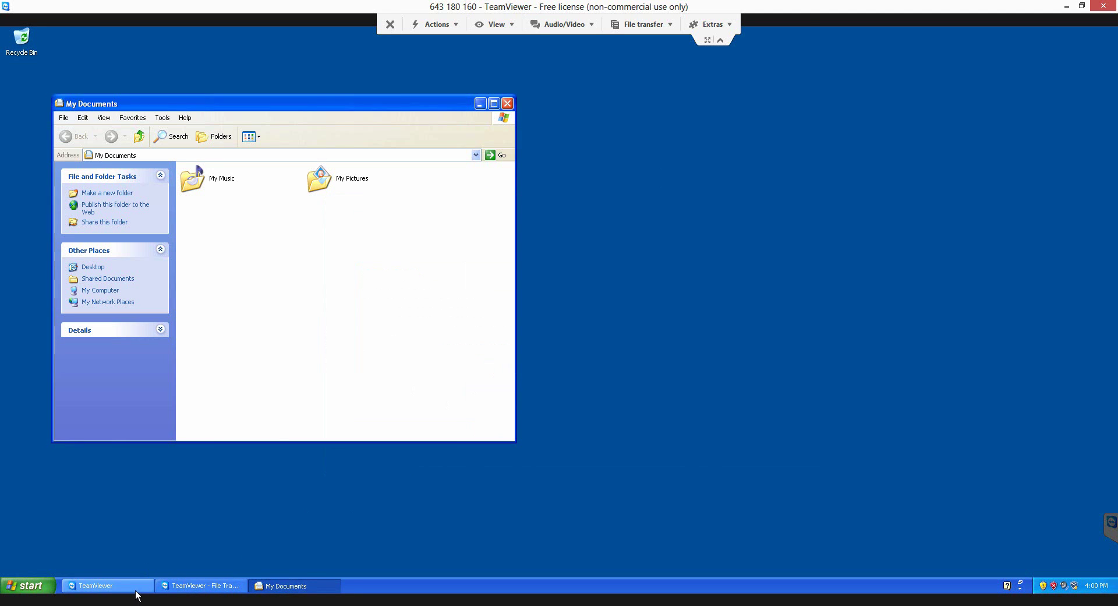
click(230, 590)
click(230, 590)
Step: Check ACHforib.doc in the remote file transfer list, then minimize the file transfer window
mouse_move(315, 603)
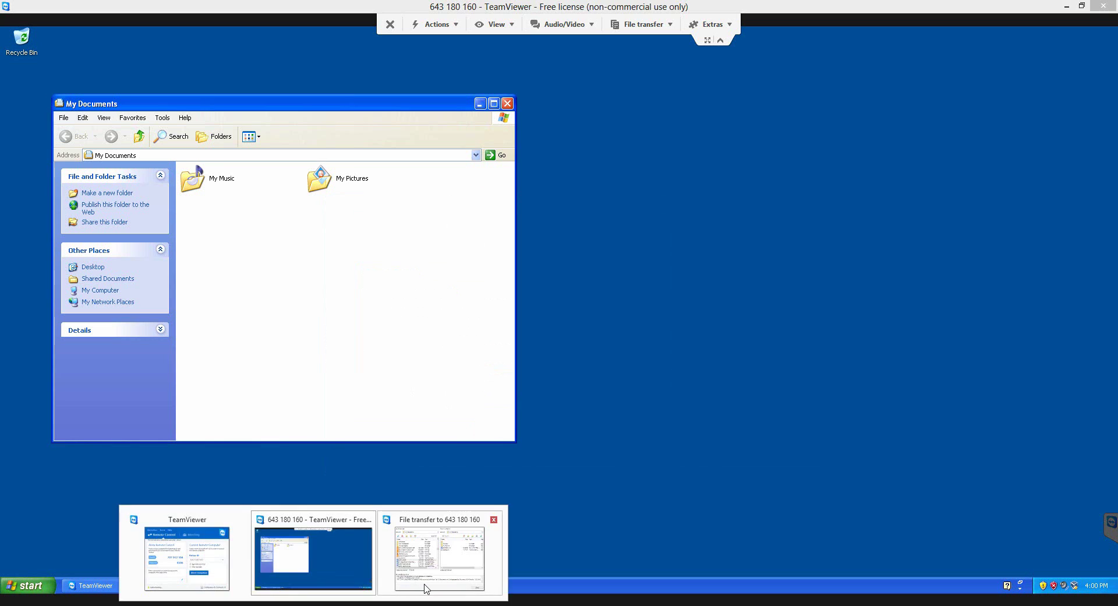
click(444, 560)
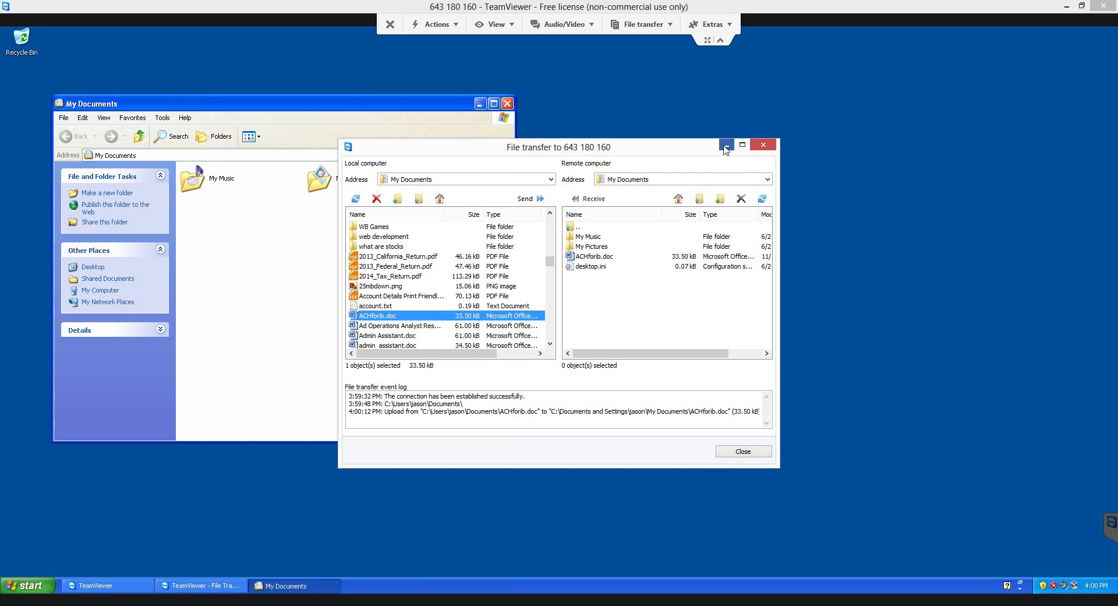
click(590, 257)
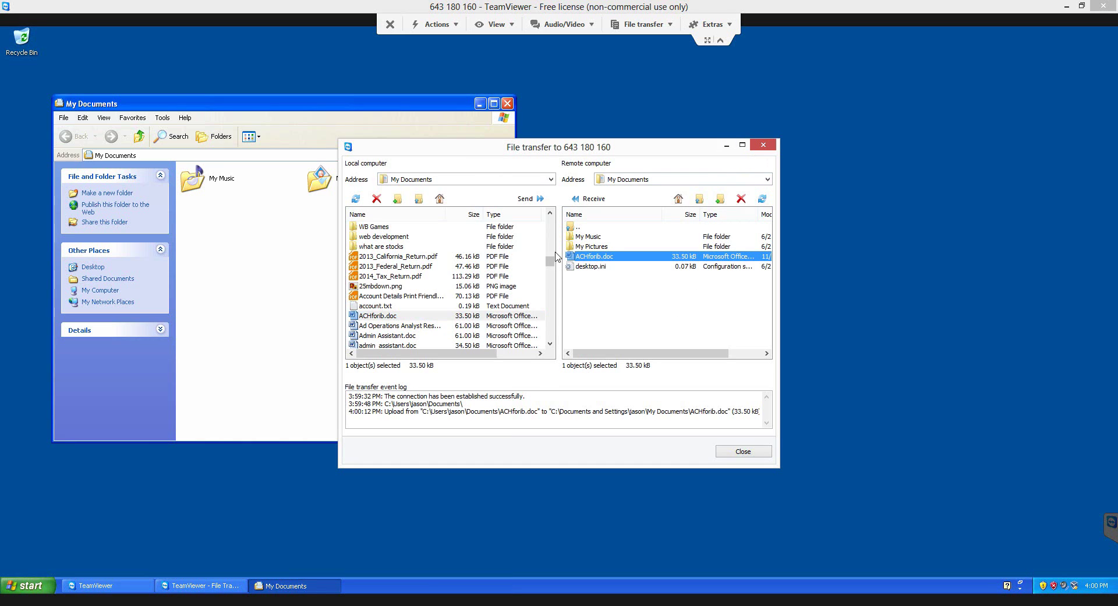
drag(550, 261, 551, 227)
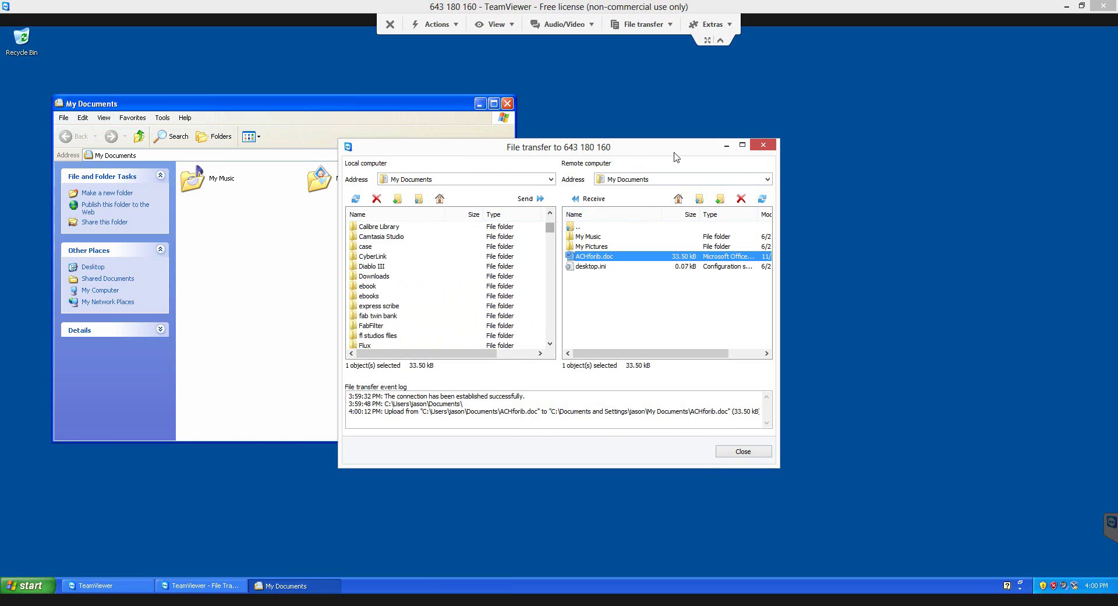
click(727, 146)
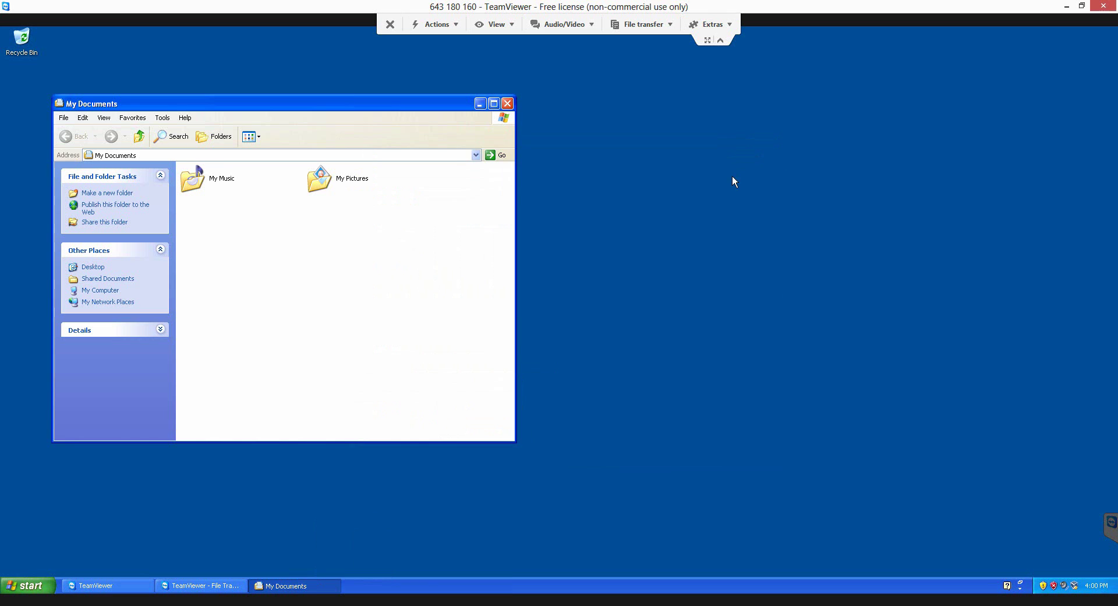